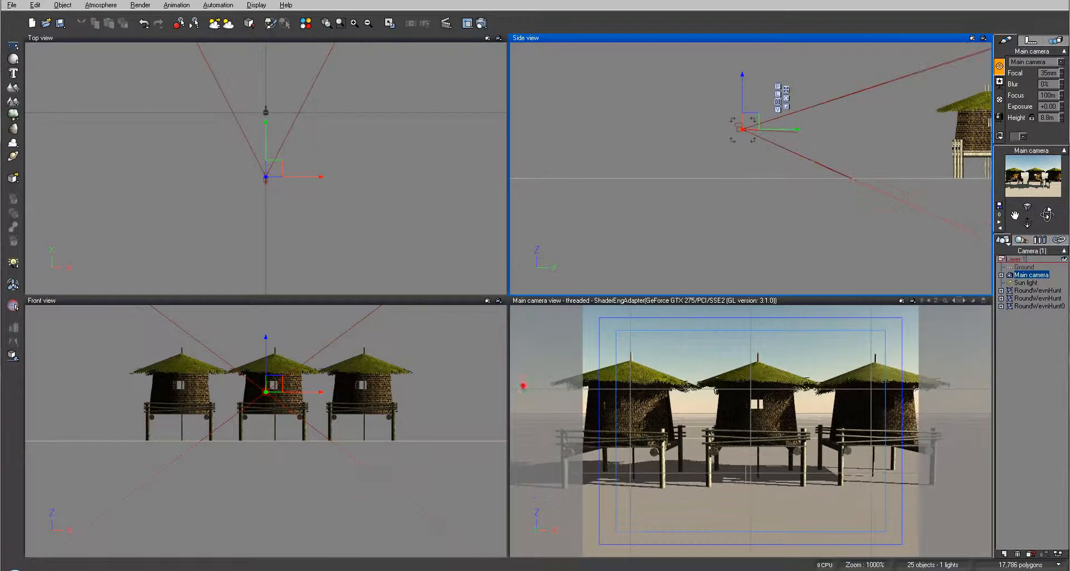
# Raise the main camera to a height of about 11.6 m
pyautogui.moveTo(749, 121)
pyautogui.mouseDown()
pyautogui.moveTo(764, 111)
pyautogui.moveTo(750, 120)
pyautogui.mouseUp()
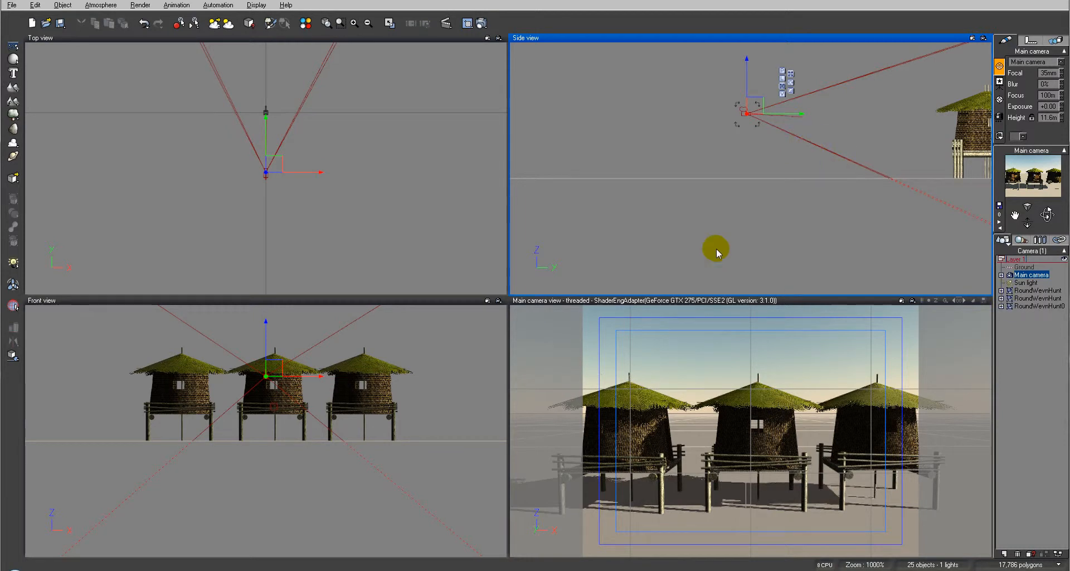
# Replace the woven wall material of the first hut with bamboowall from the Fishing Village collection
pyautogui.click(1032, 291)
pyautogui.click(1056, 106)
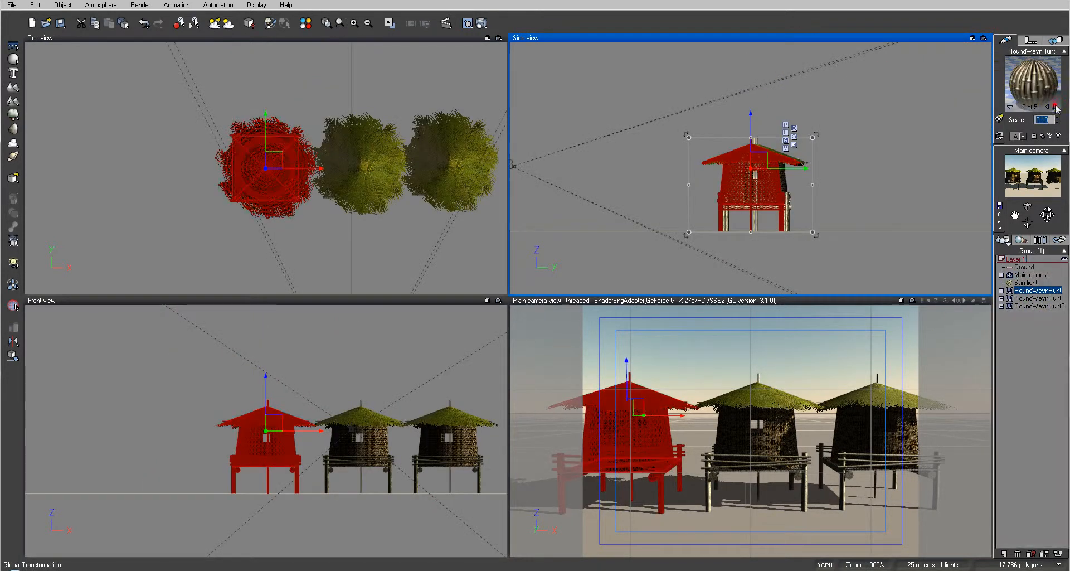
pyautogui.click(1055, 106)
pyautogui.click(1055, 106)
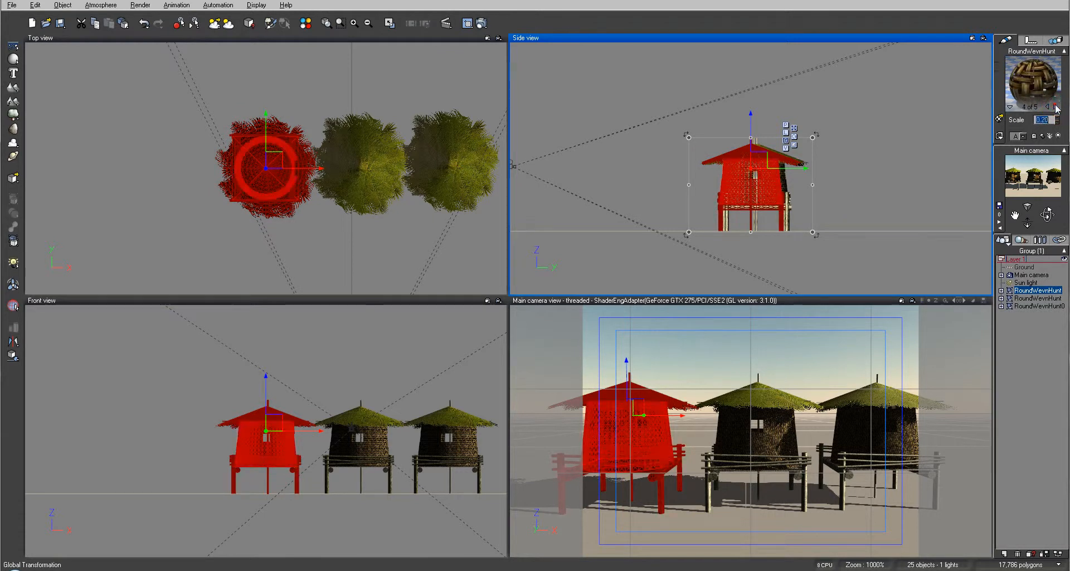
pyautogui.click(1000, 118)
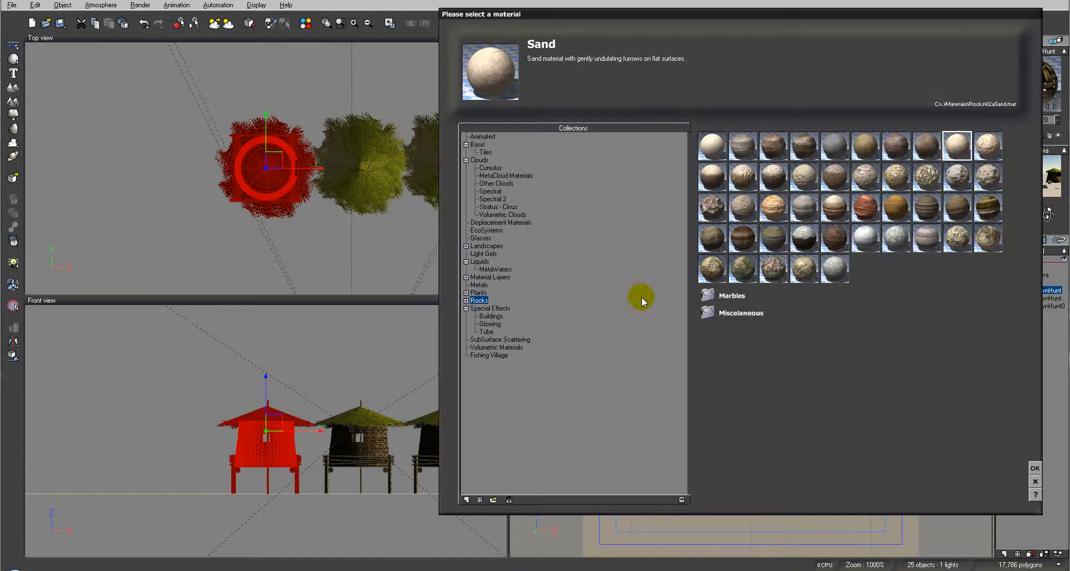
pyautogui.click(490, 356)
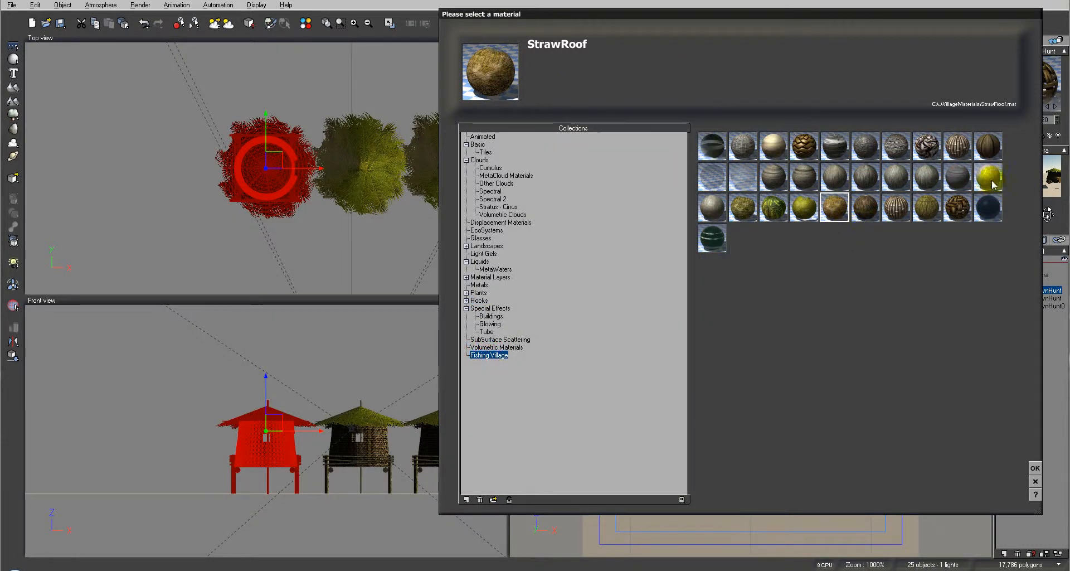
pyautogui.click(957, 145)
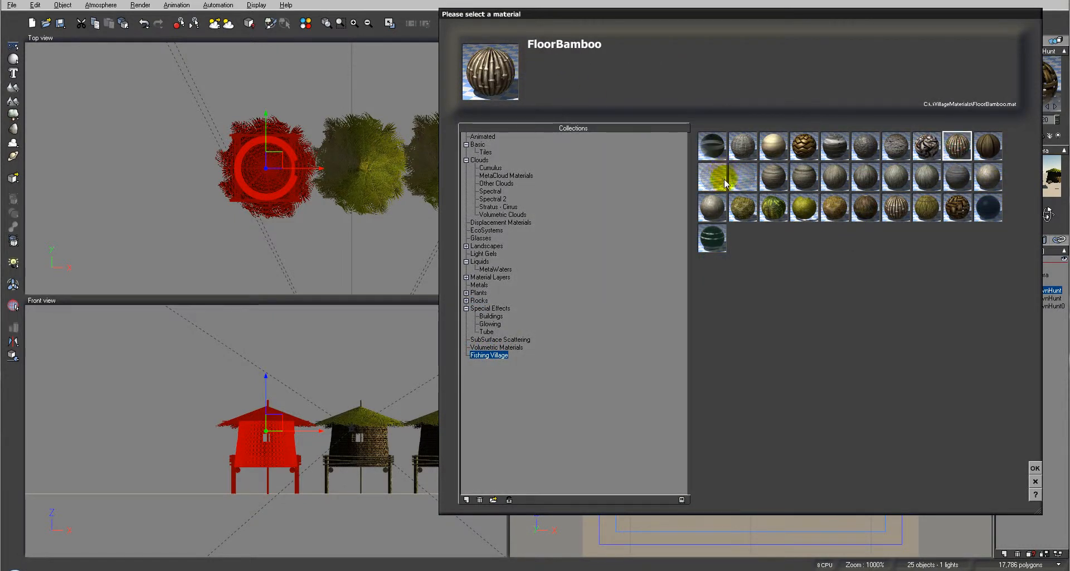
pyautogui.click(896, 206)
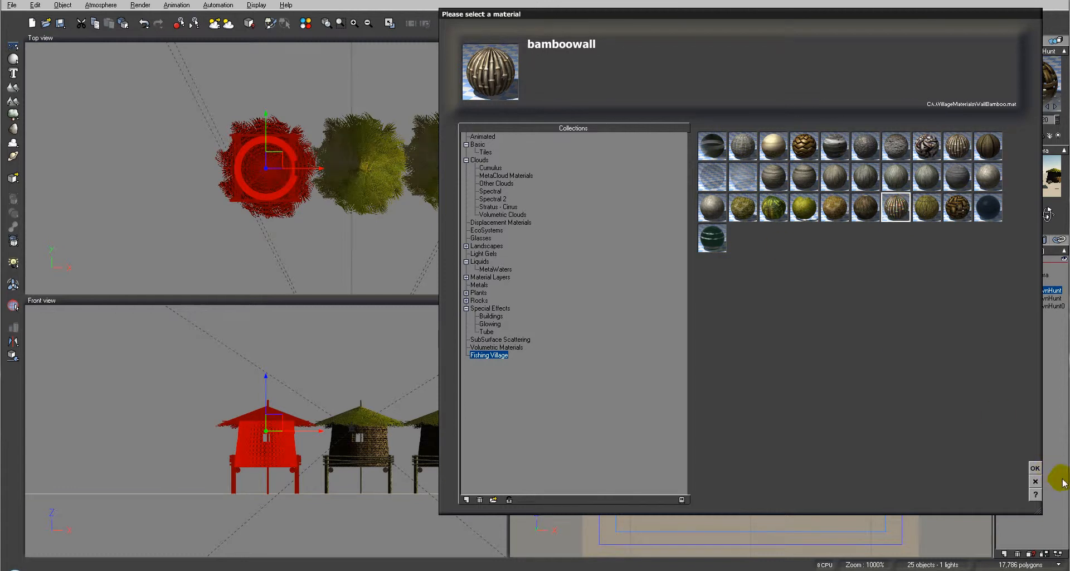
pyautogui.click(1035, 469)
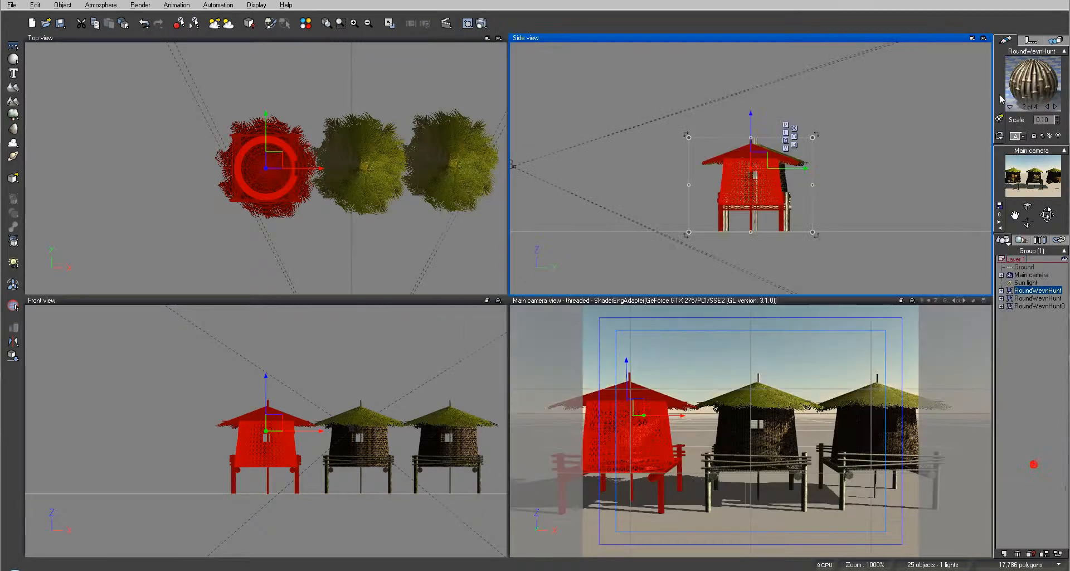
# Replace the bamboo material of the RoundWevnHunt0 hut with StrawWall from the Fishing Village collection
pyautogui.click(1038, 306)
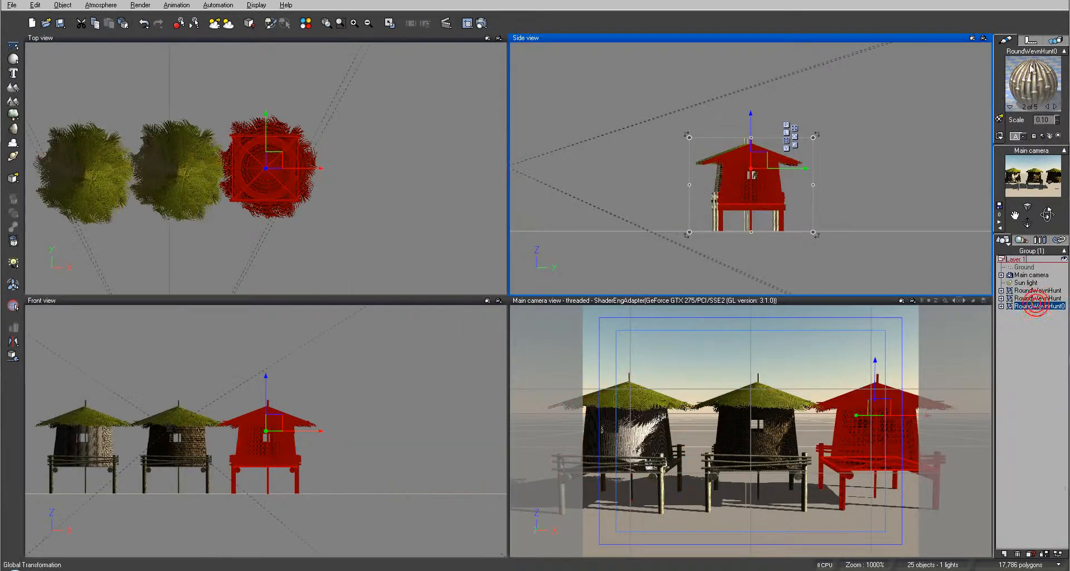
pyautogui.click(1000, 119)
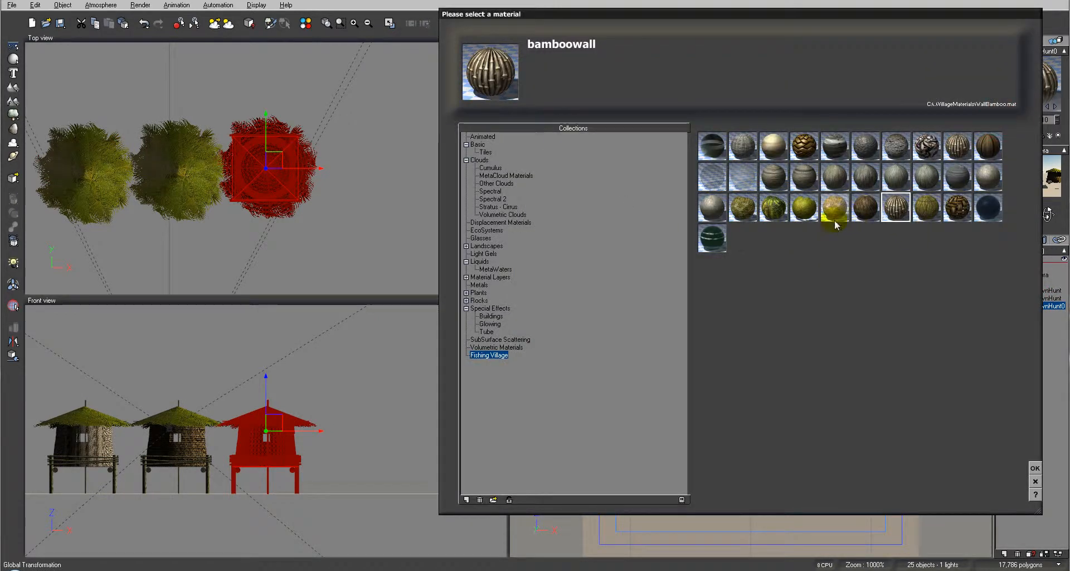
pyautogui.click(925, 209)
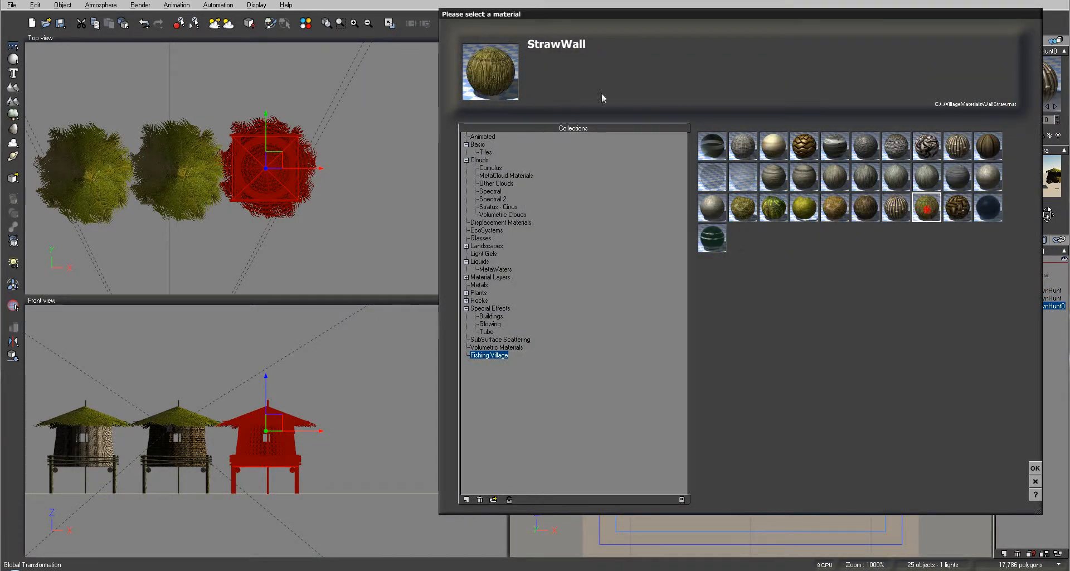
pyautogui.click(1034, 468)
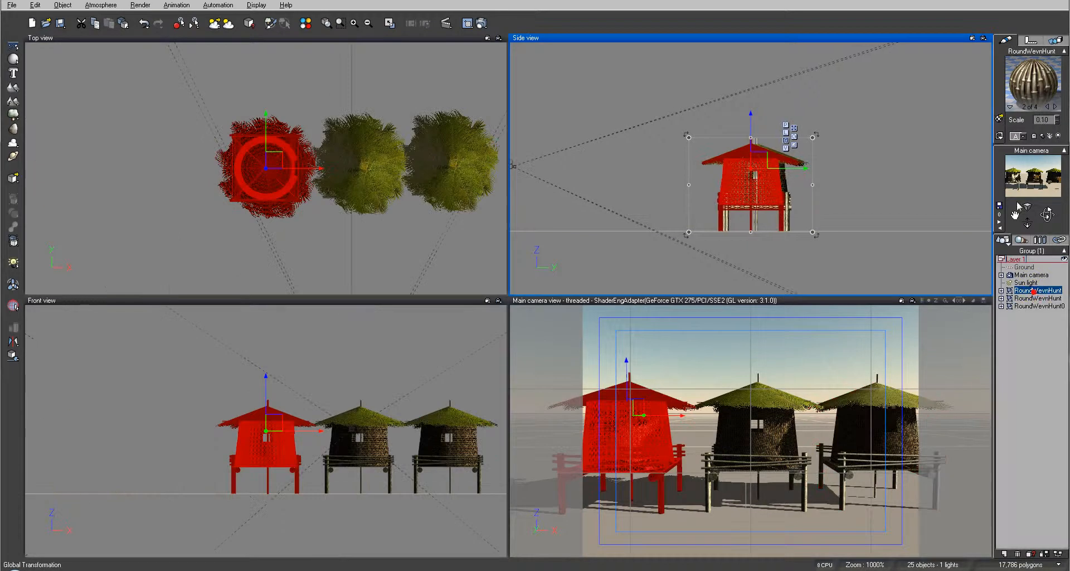
# Replace the roof material of the first hut with the fresh straw Roof material from the Fishing Village collection
pyautogui.click(1048, 107)
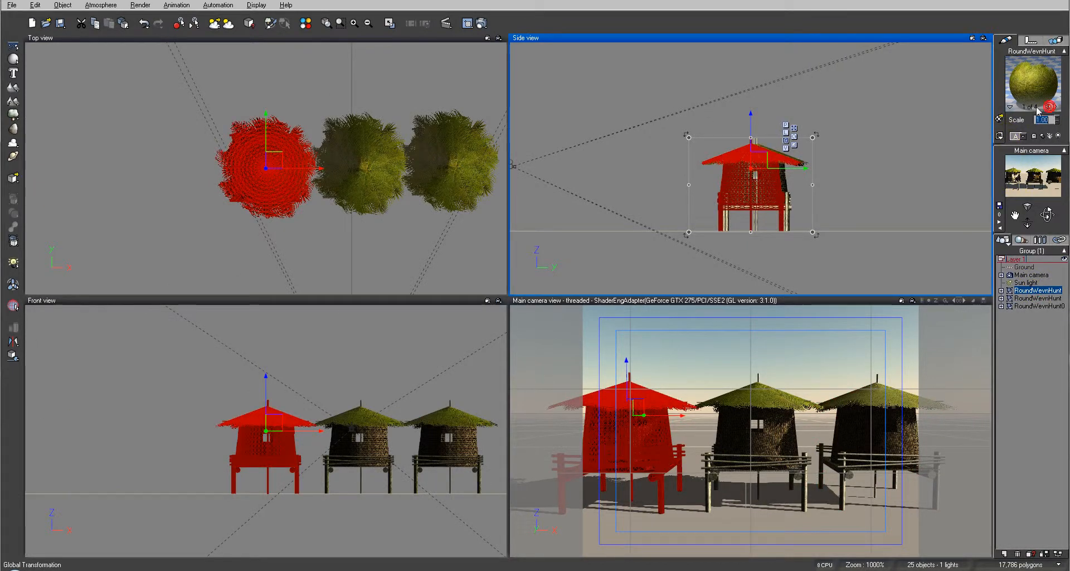
pyautogui.click(1001, 119)
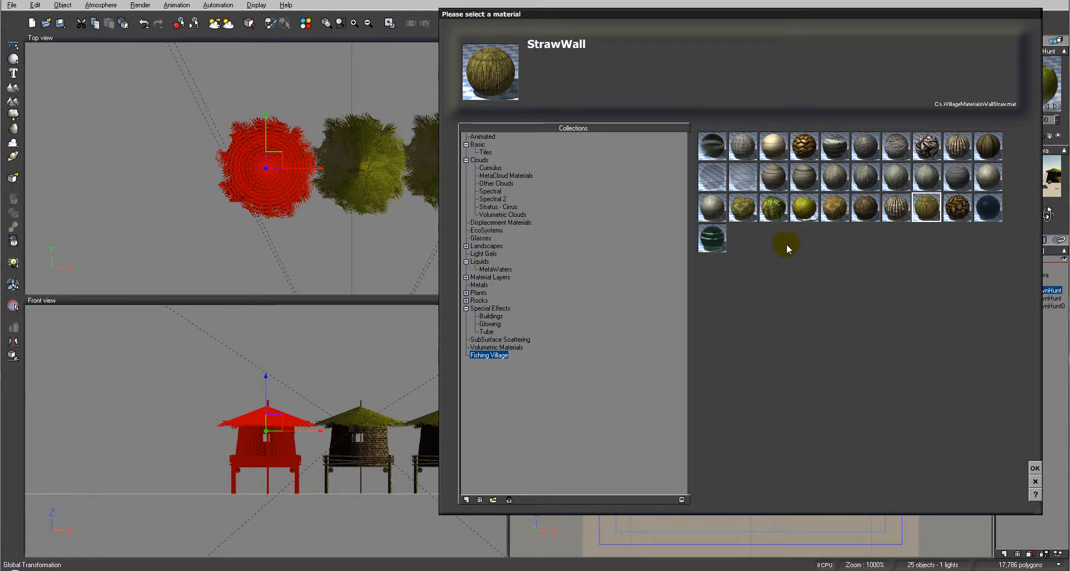
pyautogui.click(743, 207)
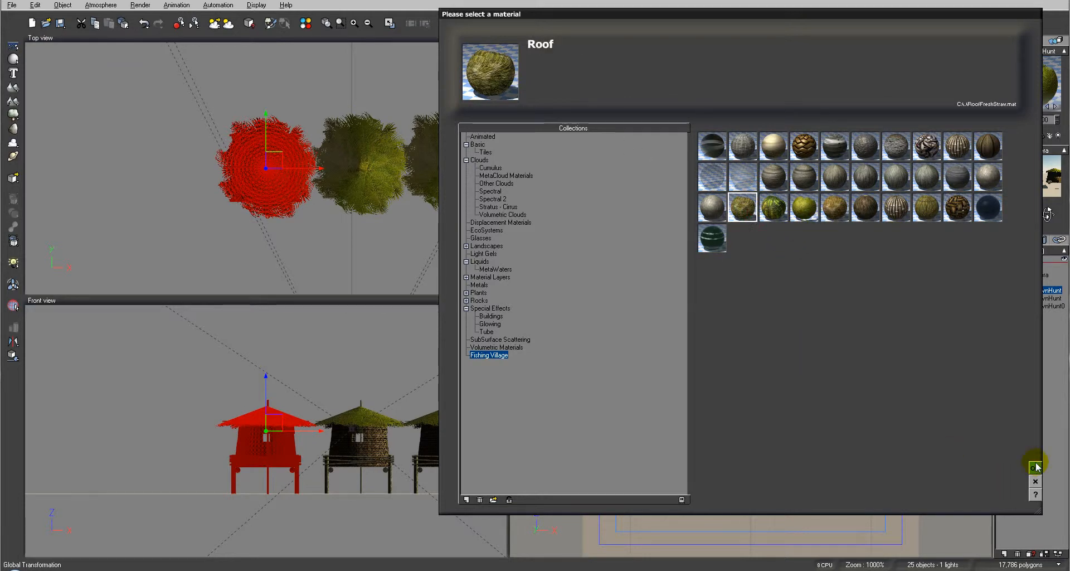
pyautogui.click(1035, 467)
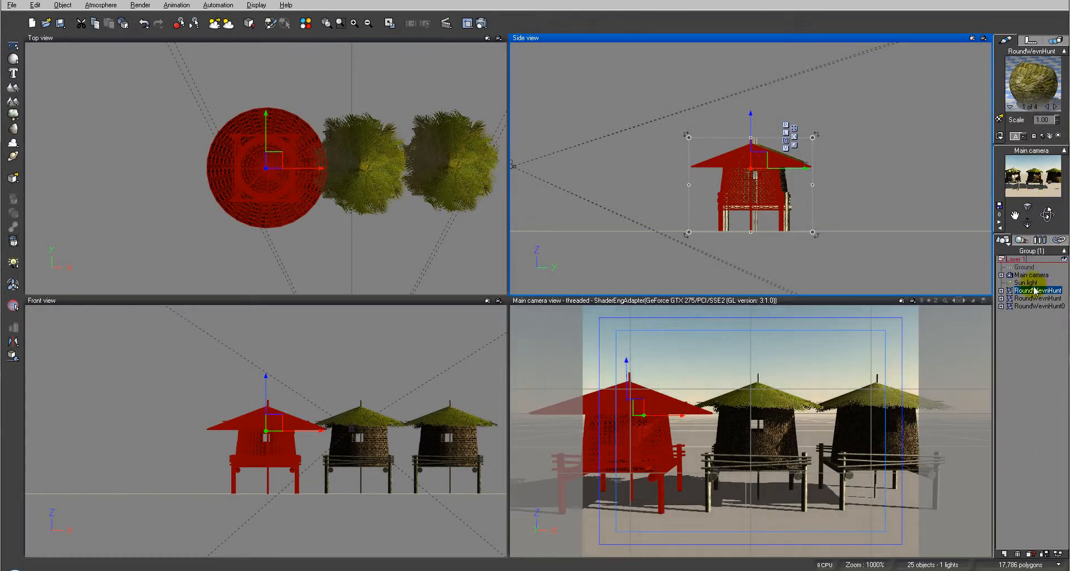
# Replace the roof material of the middle hut with StrawRoof from the Fishing Village collection
pyautogui.click(1036, 299)
pyautogui.click(999, 118)
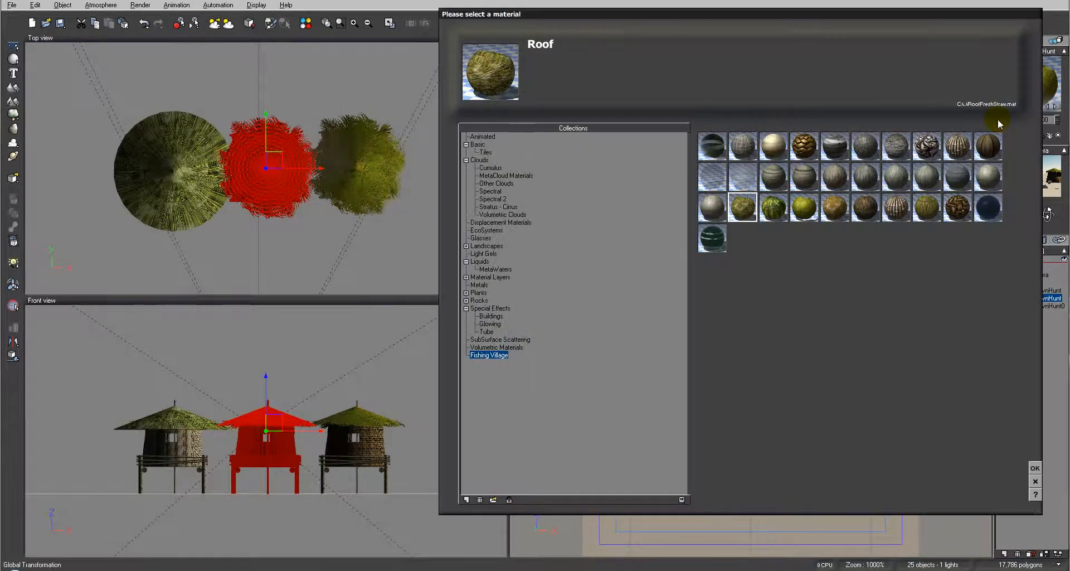
pyautogui.click(834, 207)
pyautogui.click(1035, 467)
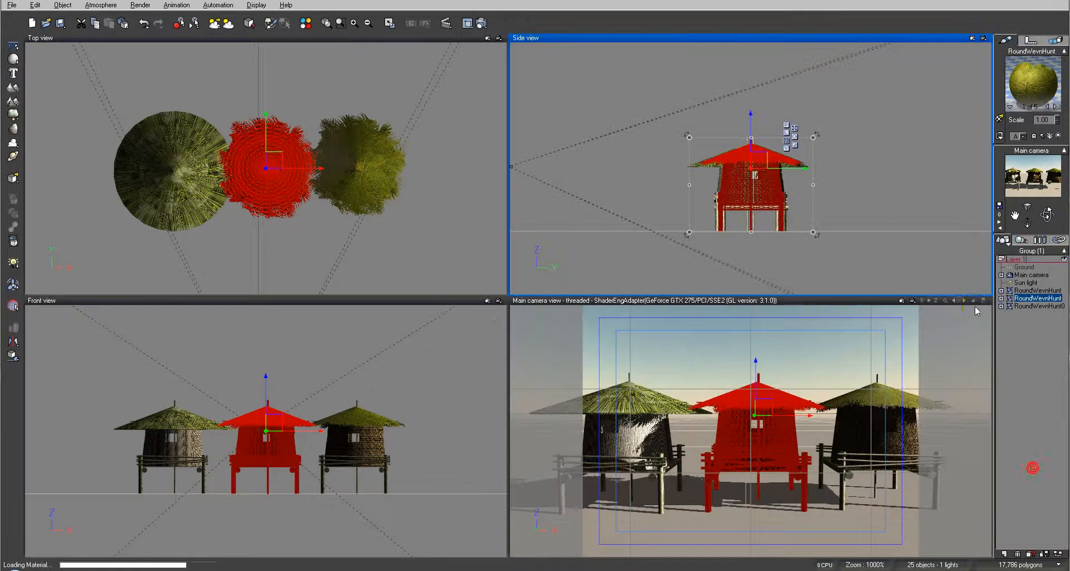
# Render the three huts to screen at 640x480, accept the post render options and close the finished render
pyautogui.click(481, 23)
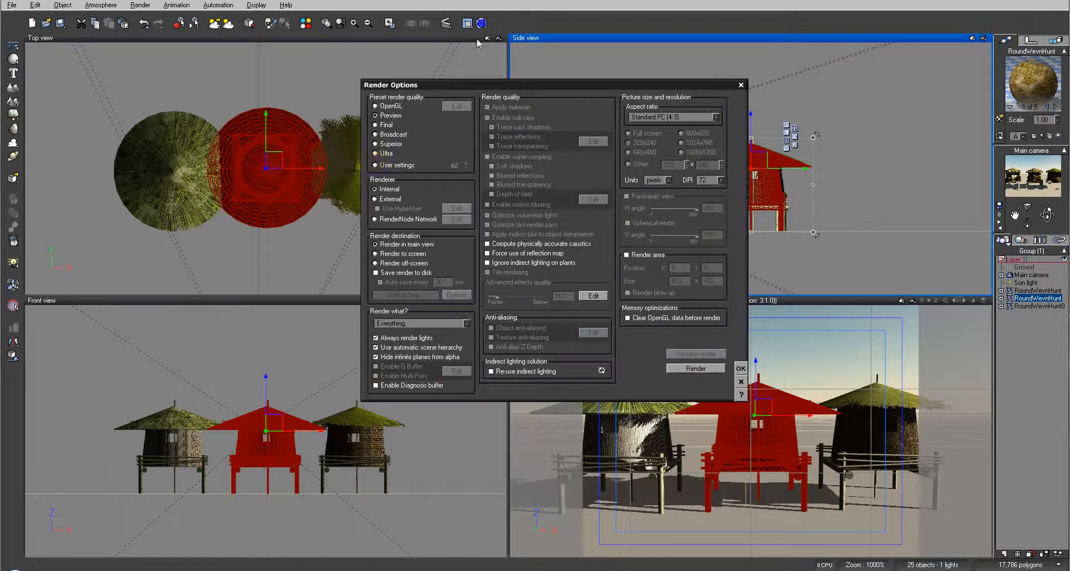
pyautogui.click(405, 254)
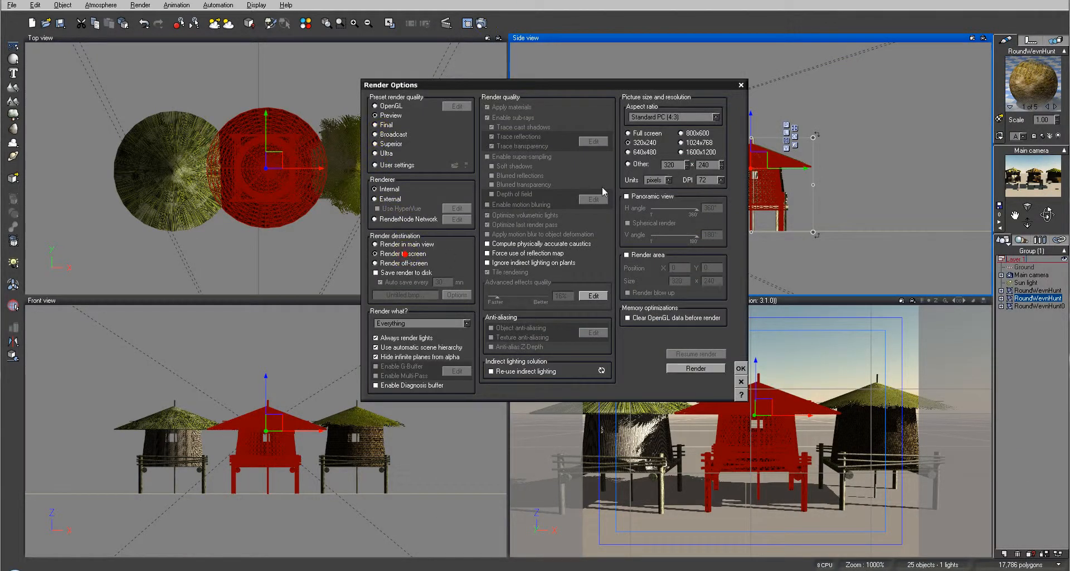
pyautogui.click(696, 368)
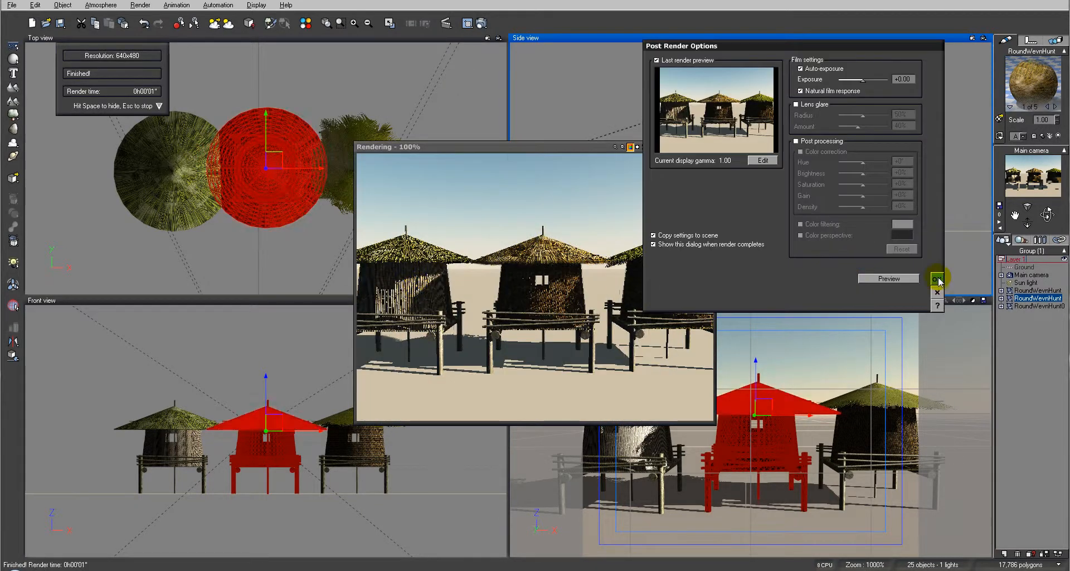
pyautogui.click(937, 279)
pyautogui.click(709, 146)
# Replace the woven wall material of the RoundWevnHunt0 hut with StrawWall
pyautogui.click(1034, 306)
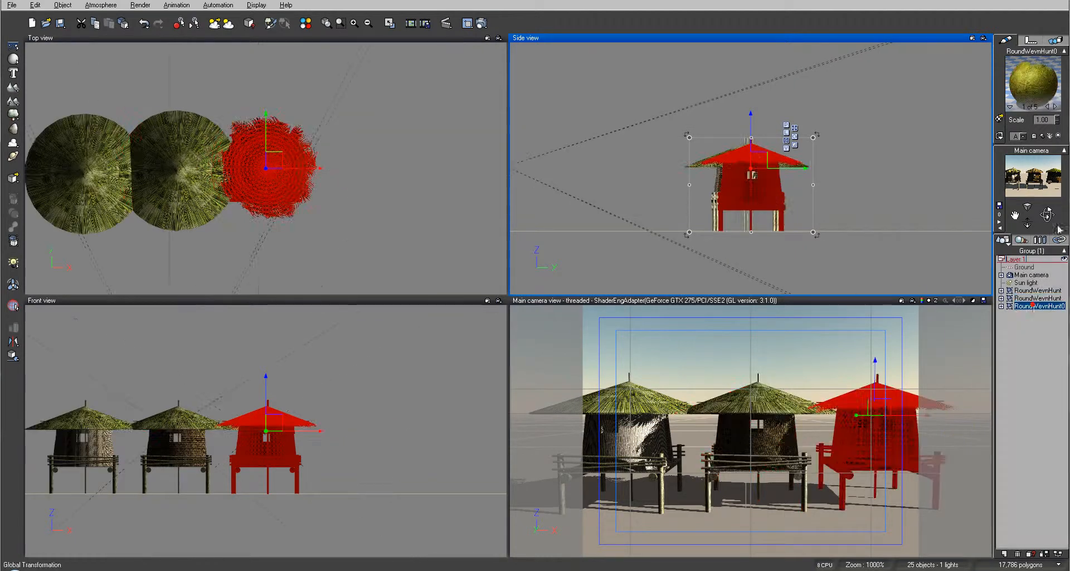
pyautogui.click(1055, 107)
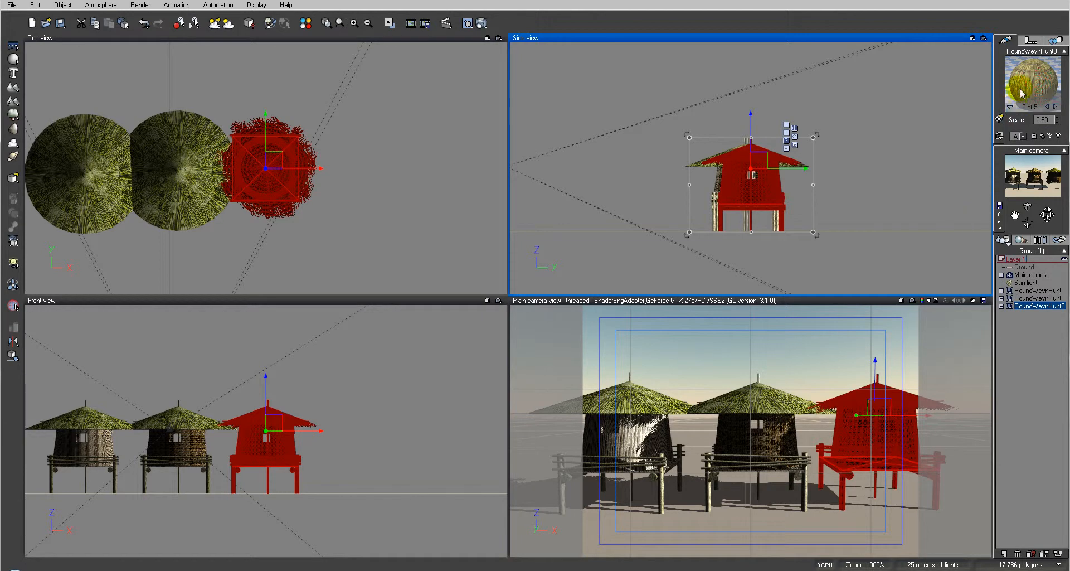
pyautogui.click(1054, 106)
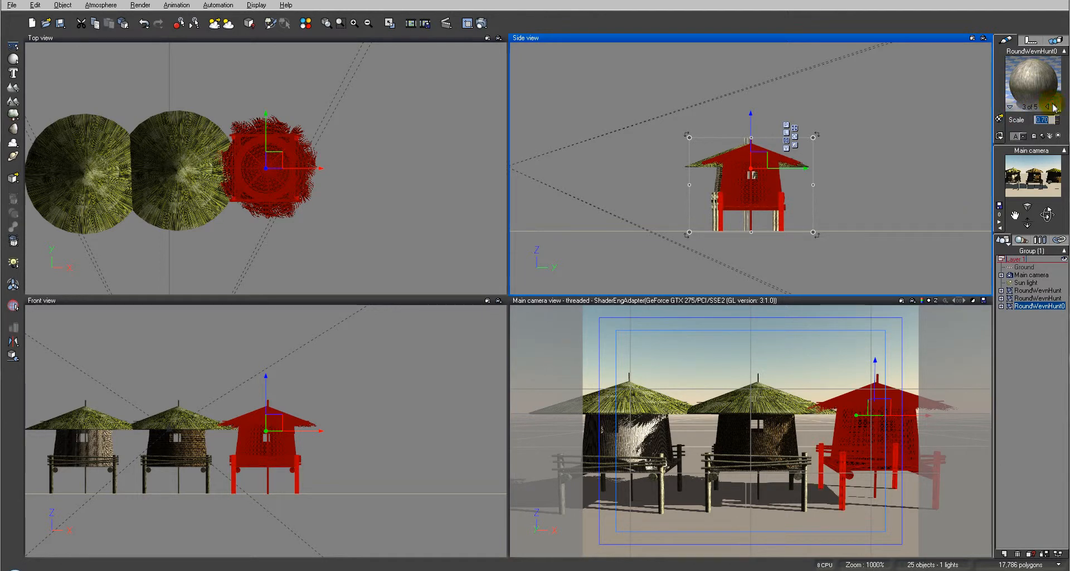
pyautogui.click(1054, 107)
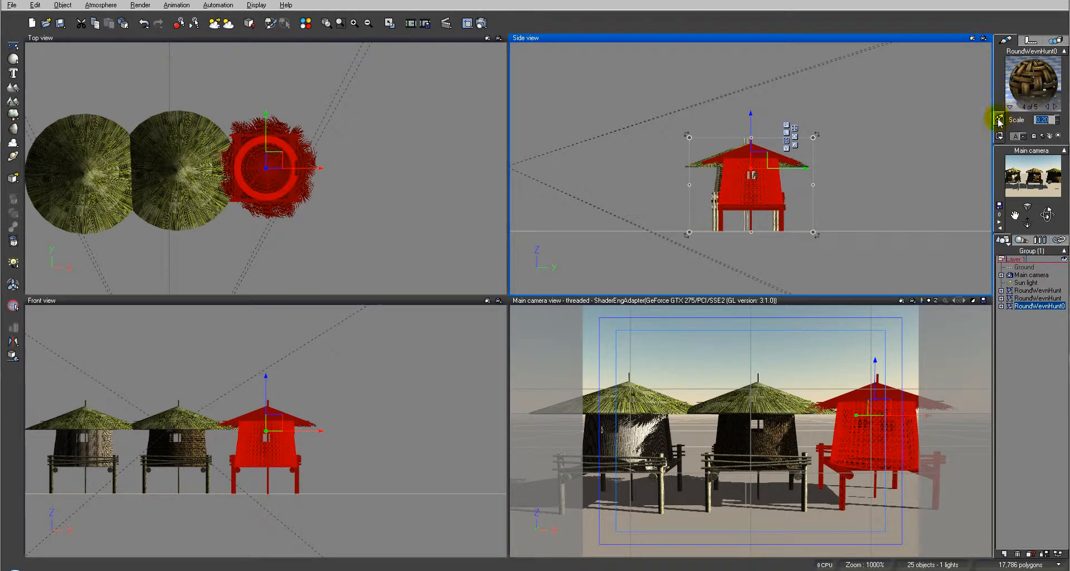
pyautogui.click(999, 119)
pyautogui.click(922, 205)
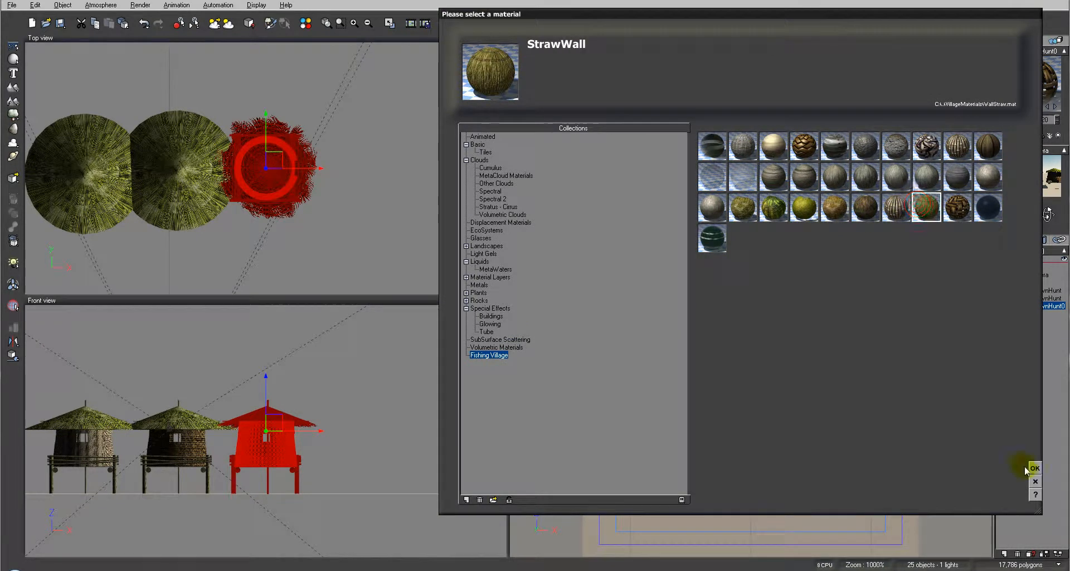
pyautogui.click(1035, 468)
# Render the scene to screen again to compare the hut materials, and close the render display
pyautogui.click(483, 23)
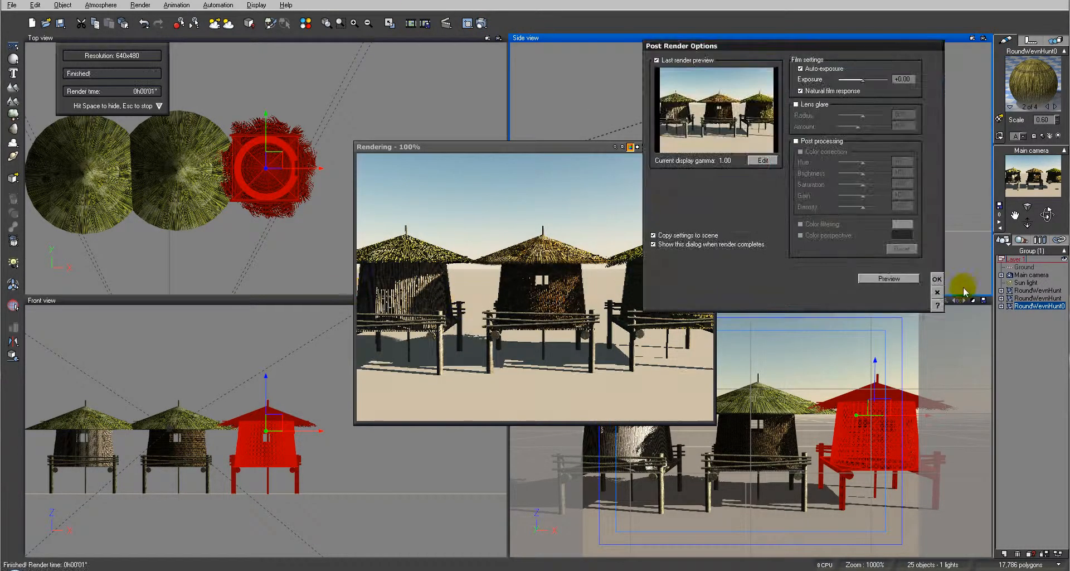
pyautogui.click(937, 279)
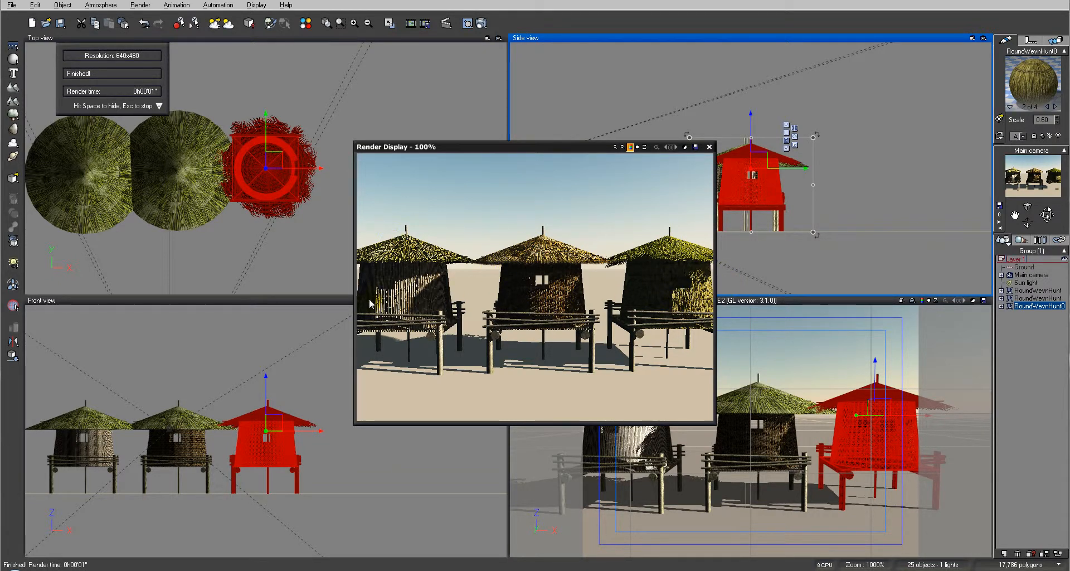
pyautogui.click(709, 146)
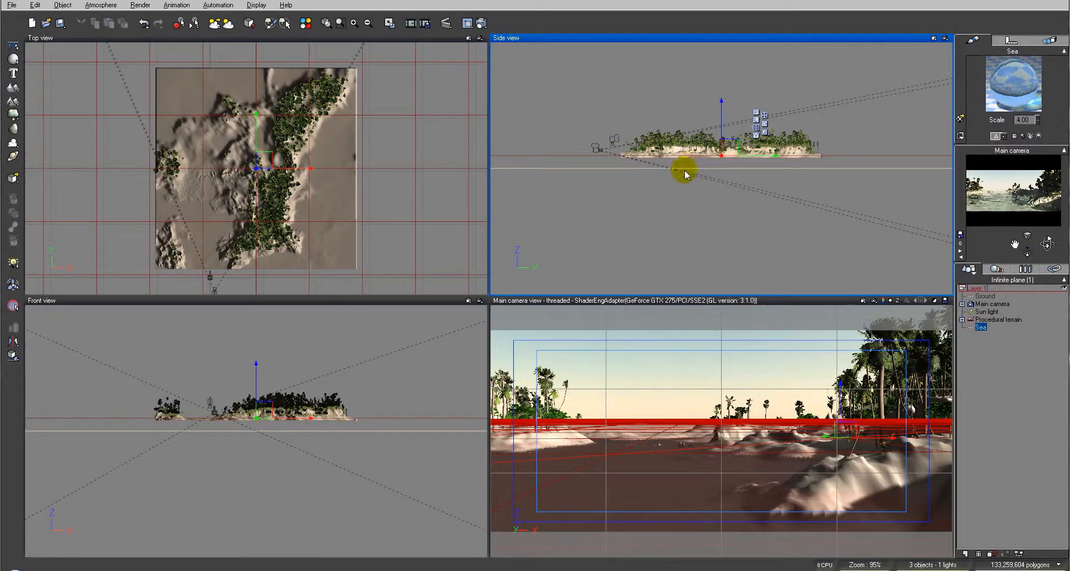
# Open the object library for loading a Fisher village object, and place its window clear of the Top view
pyautogui.moveTo(693, 148); pyautogui.dragTo(708, 221, button='right')
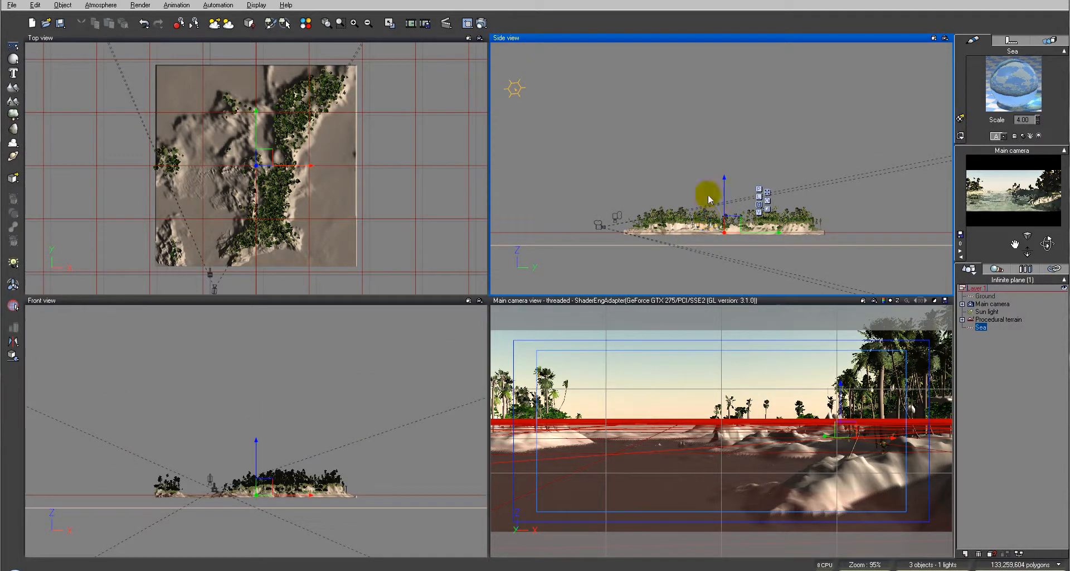
pyautogui.moveTo(335, 174); pyautogui.dragTo(426, 191, button='right')
pyautogui.scroll(5, 374, 164)
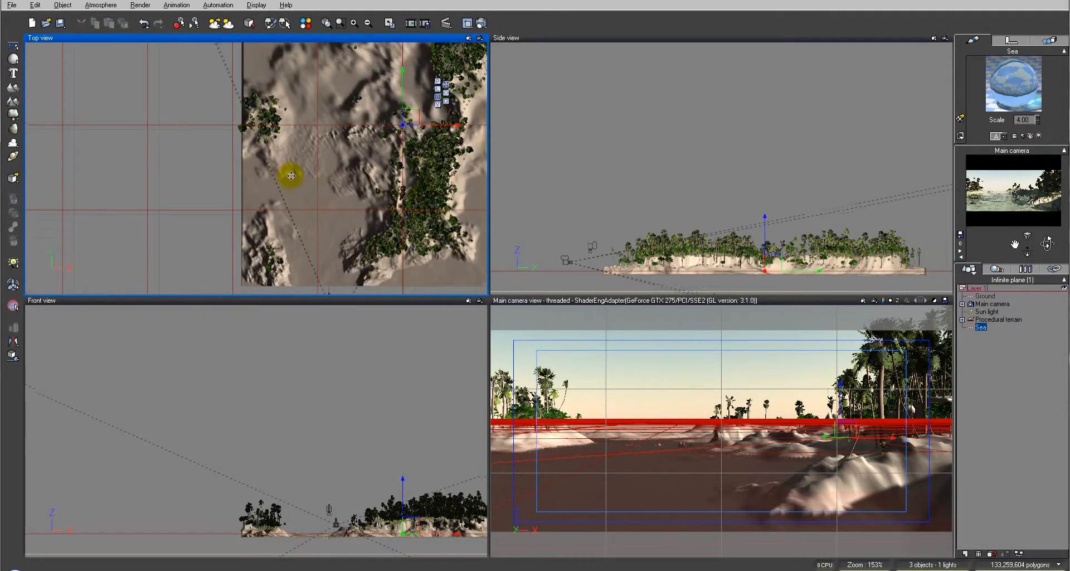
pyautogui.moveTo(375, 165); pyautogui.dragTo(382, 163, button='right')
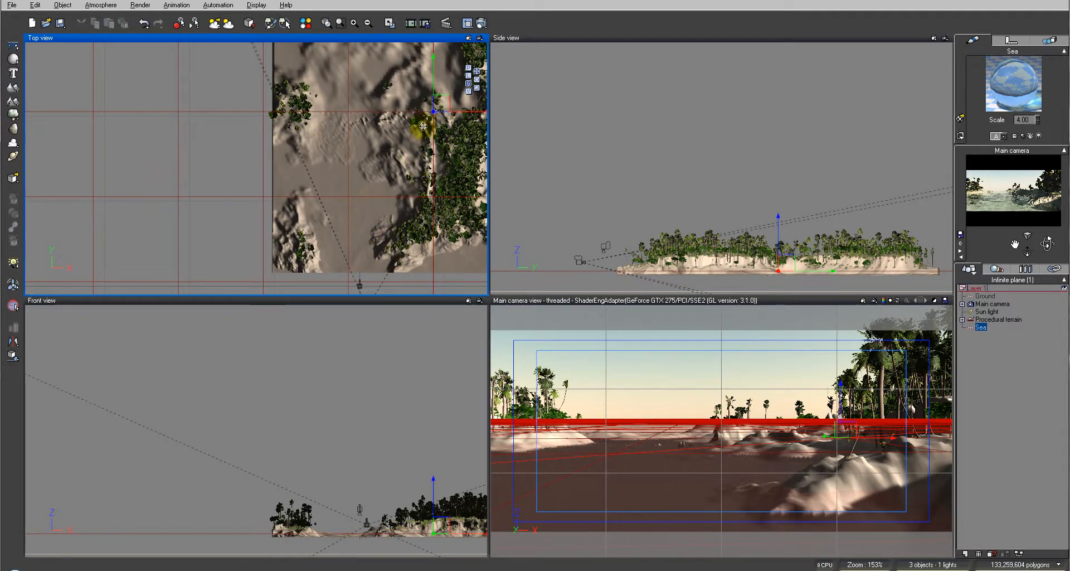
pyautogui.moveTo(416, 131); pyautogui.dragTo(417, 107, button='right')
pyautogui.scroll(5, 402, 146)
pyautogui.moveTo(441, 147); pyautogui.dragTo(282, 149, button='right')
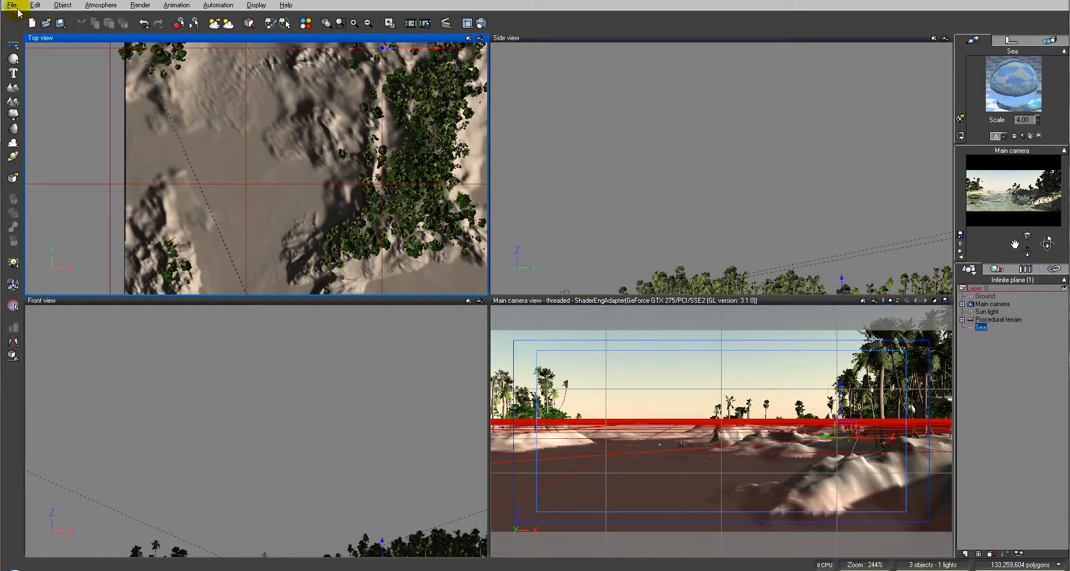
pyautogui.click(12, 6)
pyautogui.click(33, 133)
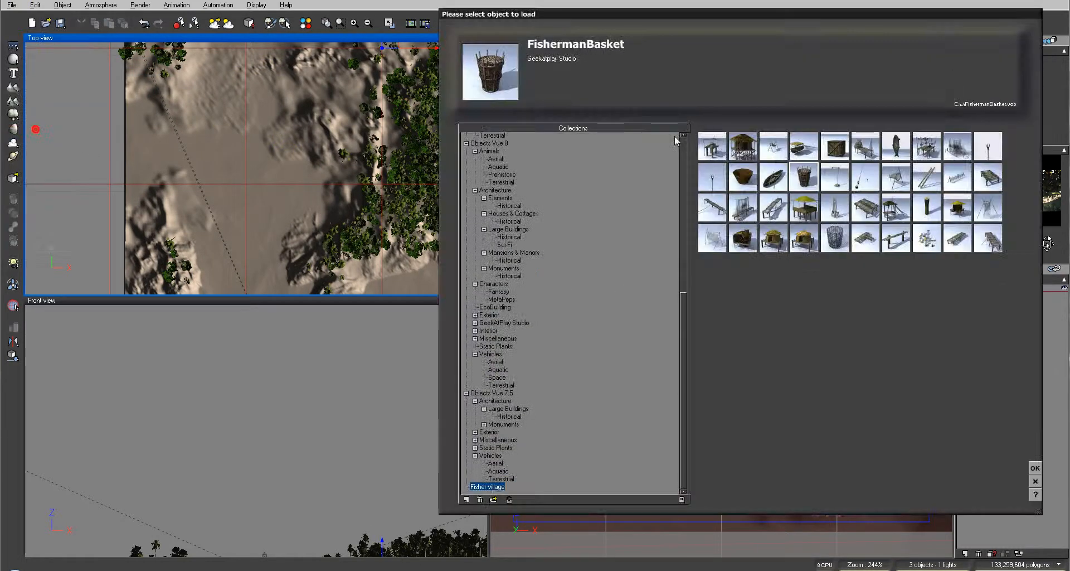
pyautogui.moveTo(653, 16); pyautogui.dragTo(721, 17)
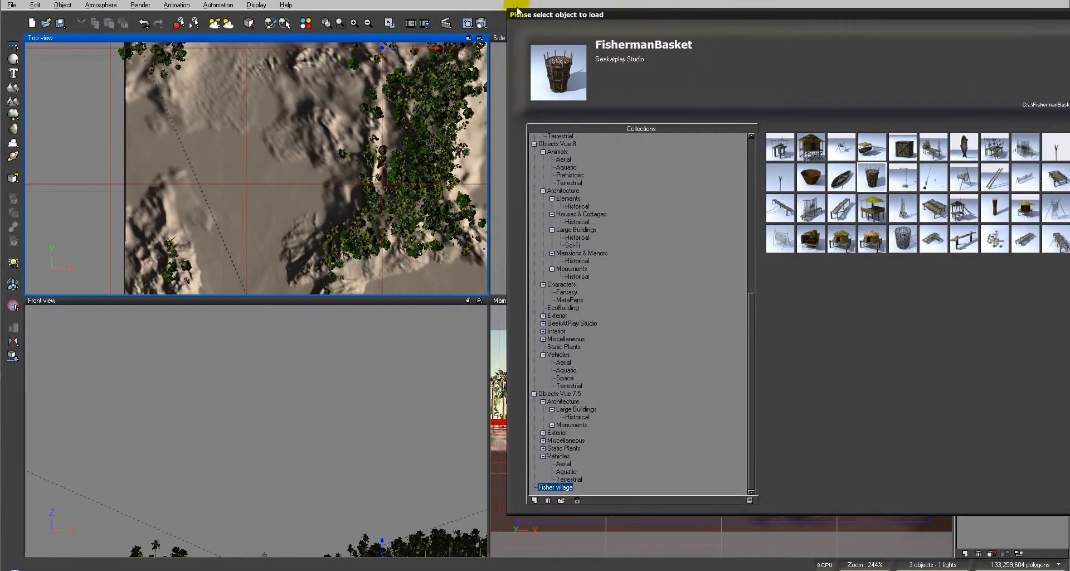
pyautogui.moveTo(507, 7); pyautogui.dragTo(648, 22)
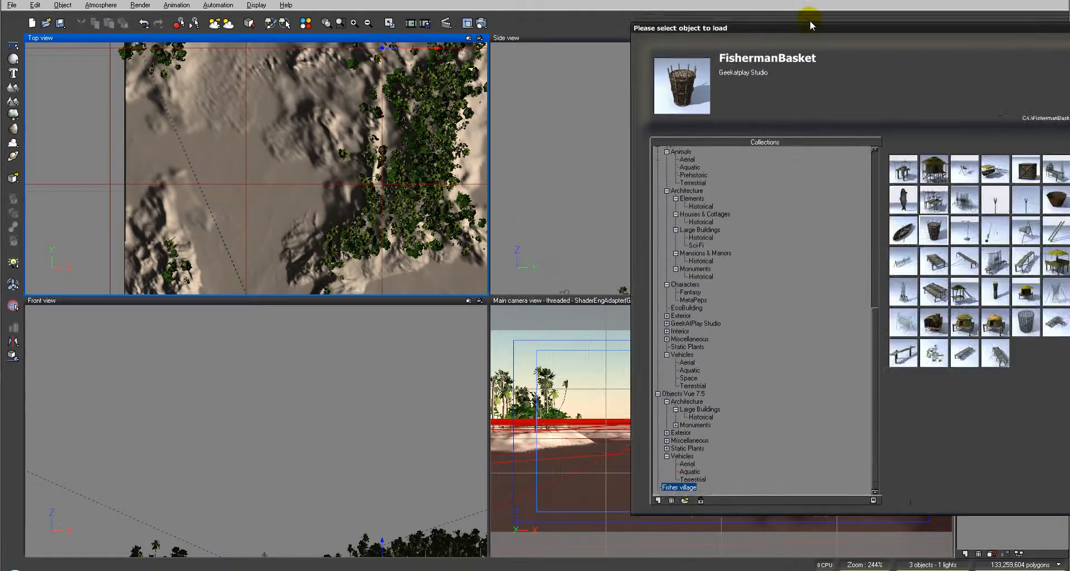
pyautogui.moveTo(894, 31); pyautogui.dragTo(859, 10)
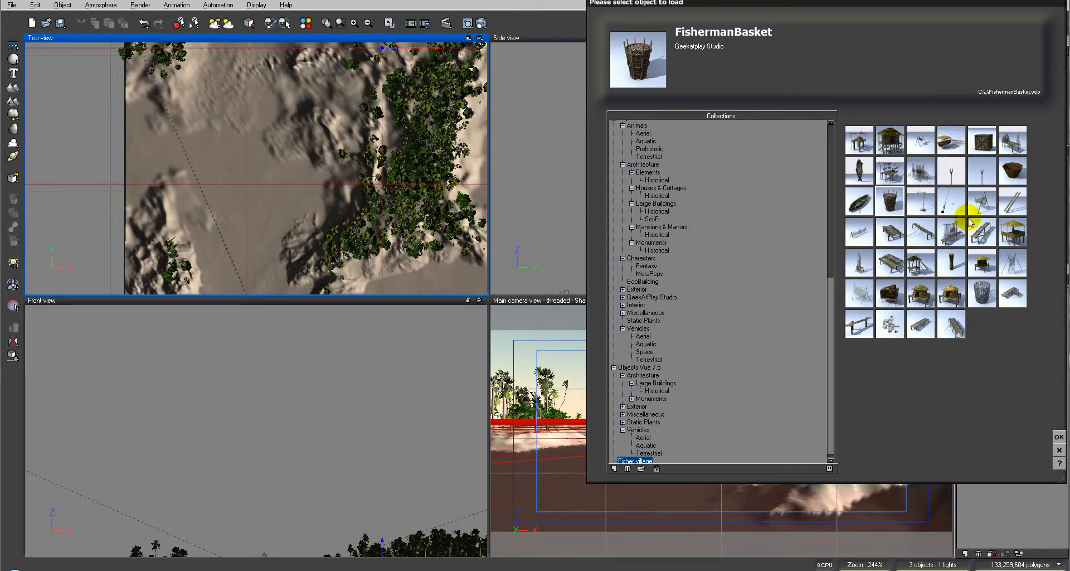
# Add the Platform object from the Fisher village collection to the sandy clearing west of the palm grove
pyautogui.moveTo(890, 262); pyautogui.dragTo(341, 272)
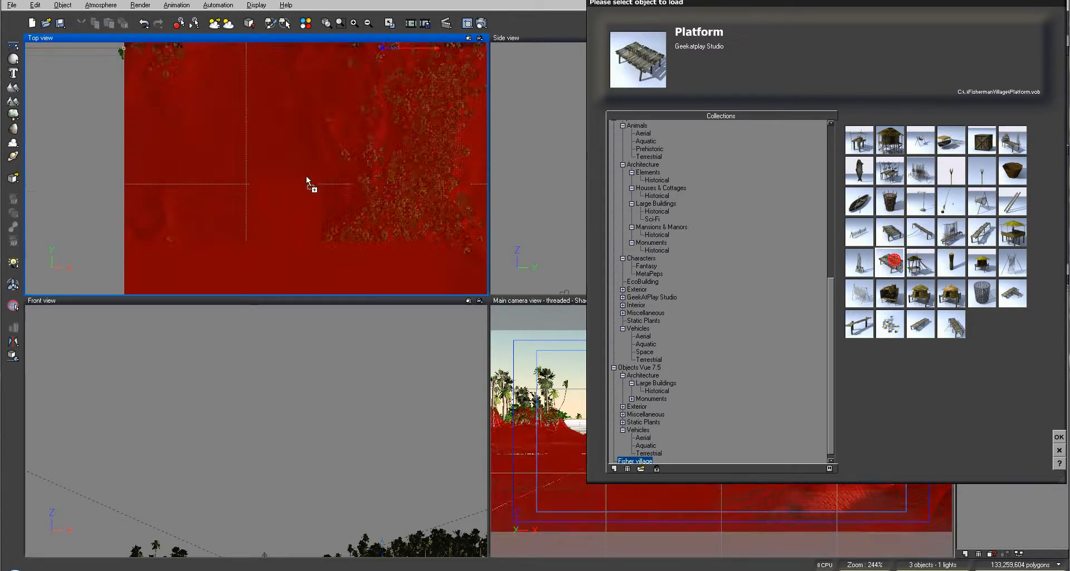
pyautogui.moveTo(306, 175); pyautogui.dragTo(310, 178)
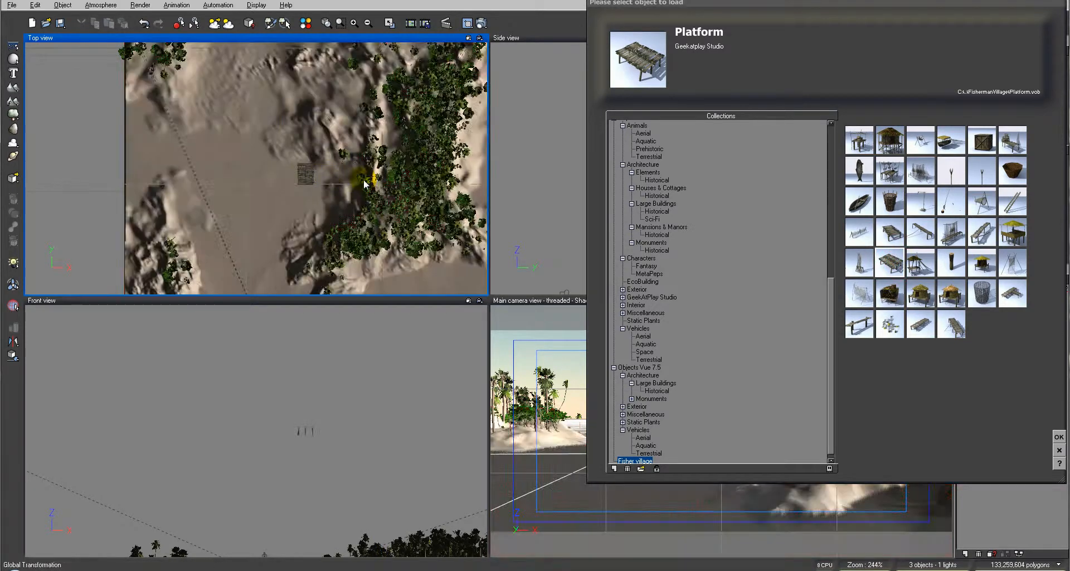
pyautogui.scroll(5, 322, 193)
pyautogui.click(382, 192)
pyautogui.moveTo(391, 174); pyautogui.dragTo(346, 175)
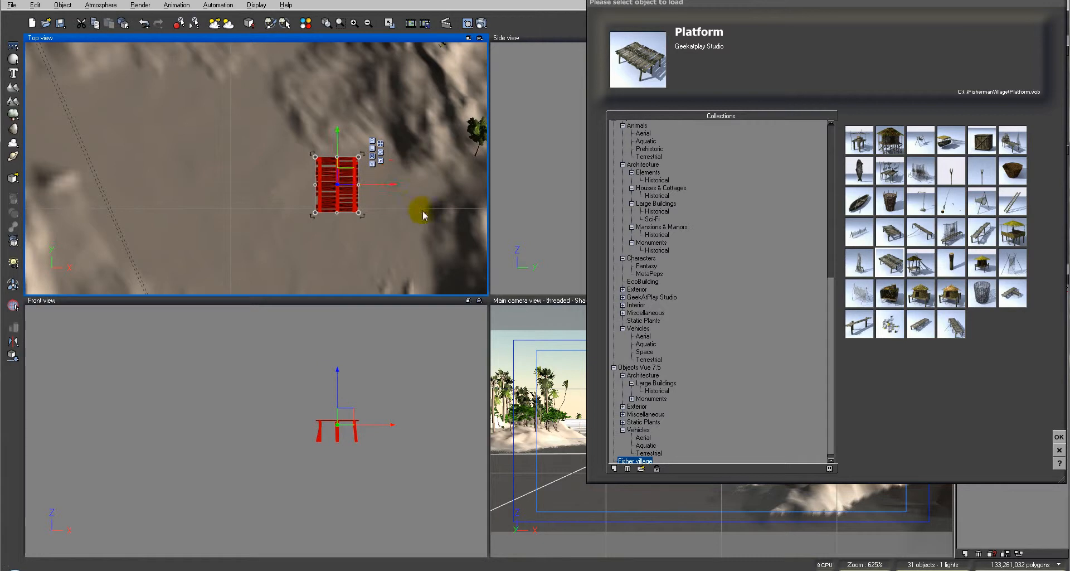
# Shift the platform east toward the slope, drop it to the ground and lower it slightly into the terrain
pyautogui.moveTo(423, 211); pyautogui.dragTo(383, 167, button='right')
pyautogui.moveTo(307, 132); pyautogui.dragTo(385, 135)
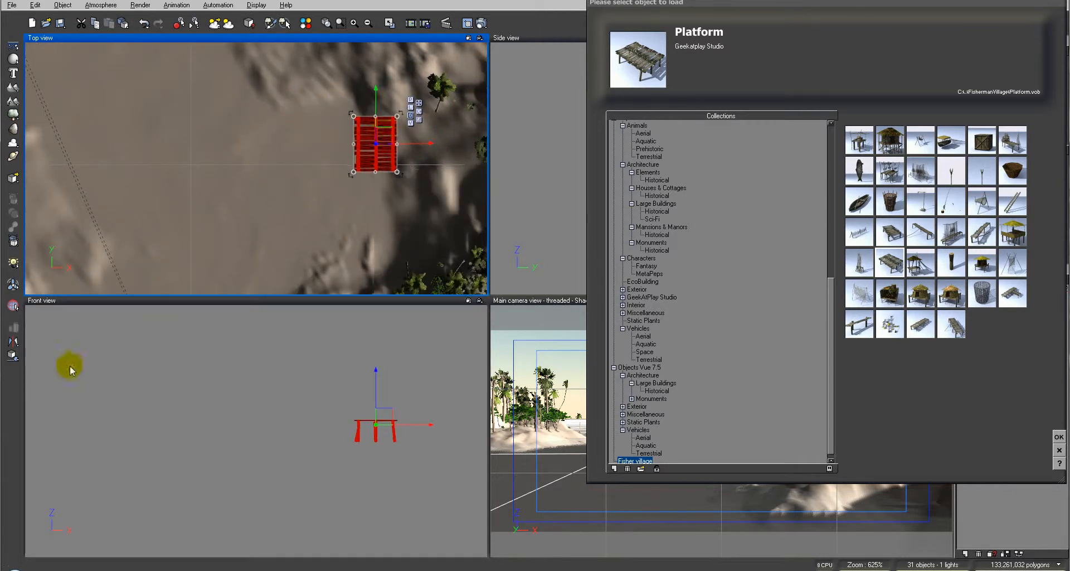
pyautogui.click(13, 355)
pyautogui.moveTo(421, 200); pyautogui.dragTo(362, 162, button='right')
pyautogui.moveTo(410, 524); pyautogui.dragTo(377, 330, button='right')
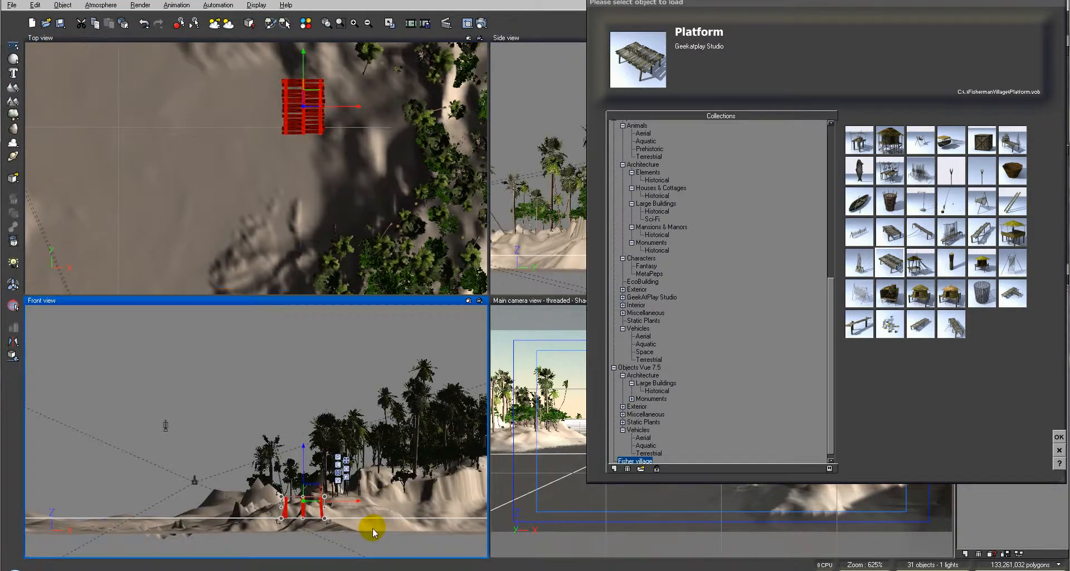
pyautogui.moveTo(373, 528); pyautogui.dragTo(409, 473, button='right')
pyautogui.scroll(2, 342, 431)
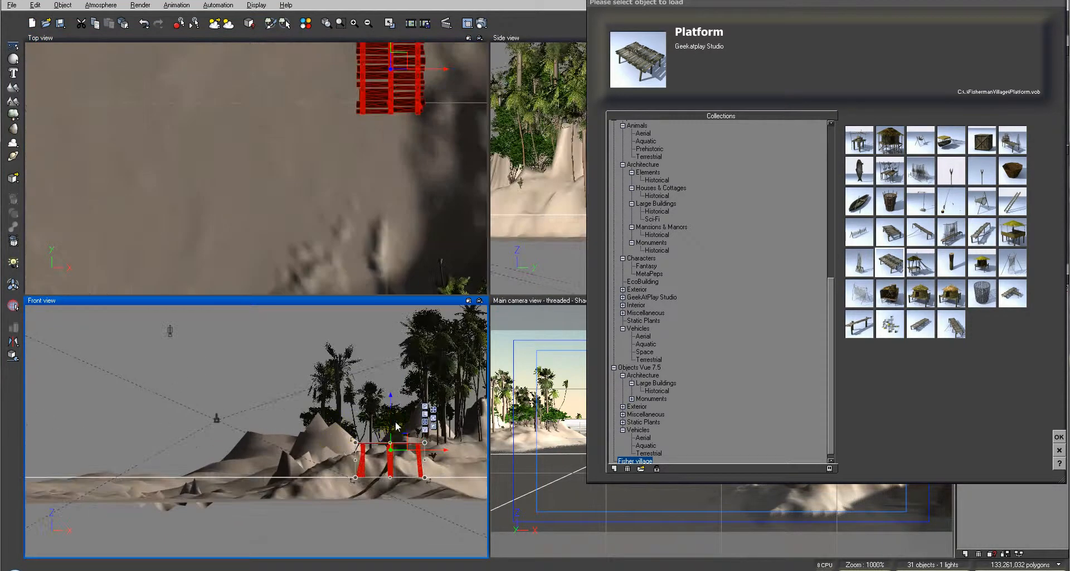
pyautogui.moveTo(389, 411); pyautogui.dragTo(393, 430)
# Dismiss the platform's mesh options and shift the platform west, away from the slope, into the open clearing
pyautogui.moveTo(454, 139); pyautogui.dragTo(451, 193, button='right')
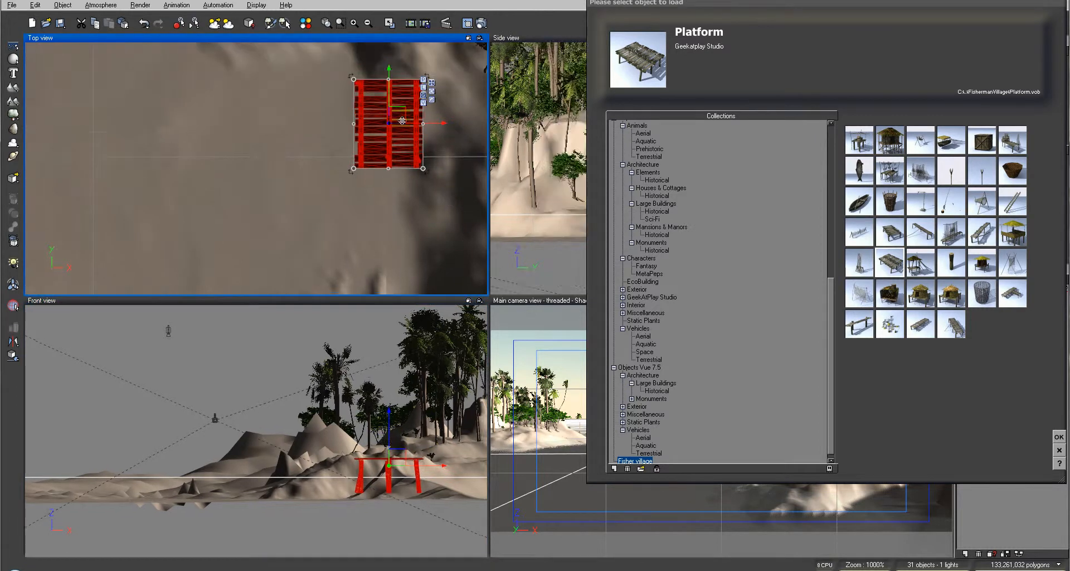
pyautogui.doubleClick(398, 116)
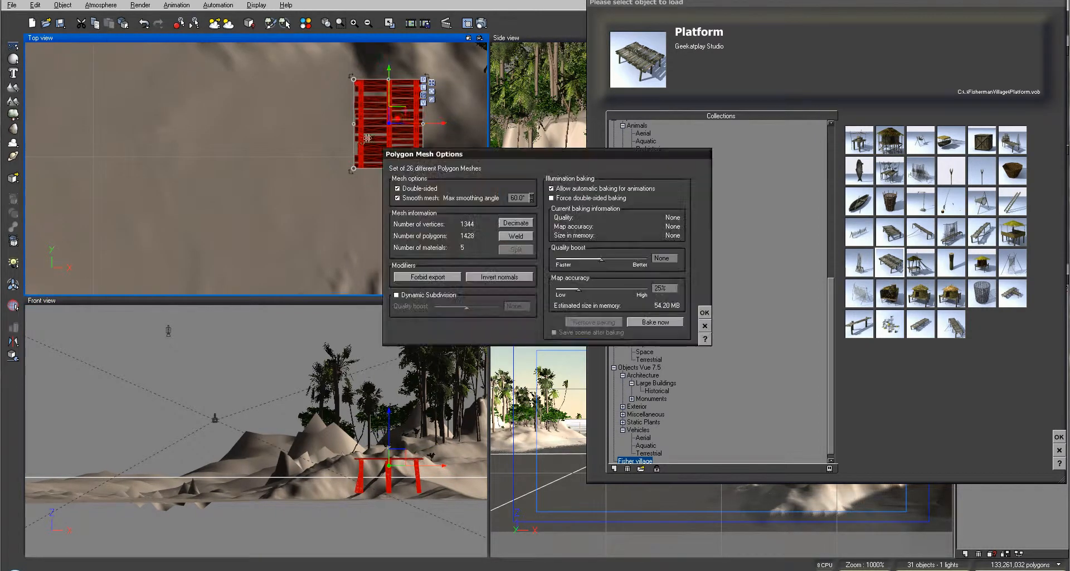
pyautogui.click(701, 326)
pyautogui.moveTo(399, 112); pyautogui.dragTo(366, 135, button='right')
pyautogui.moveTo(367, 135); pyautogui.dragTo(362, 136)
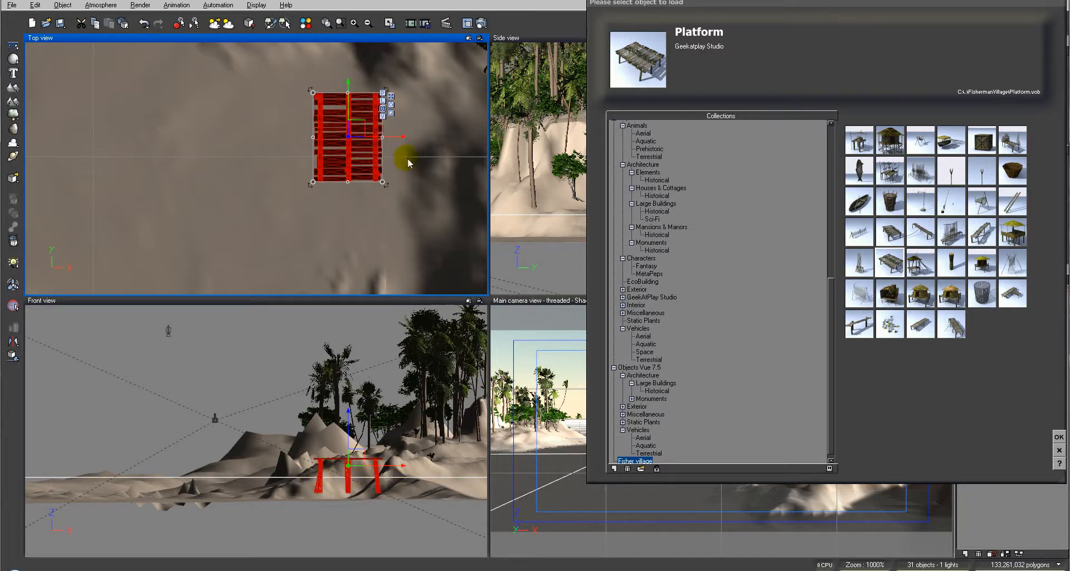
pyautogui.moveTo(404, 157); pyautogui.dragTo(419, 192, button='right')
pyautogui.moveTo(384, 140); pyautogui.dragTo(381, 145)
pyautogui.scroll(-4, 410, 162)
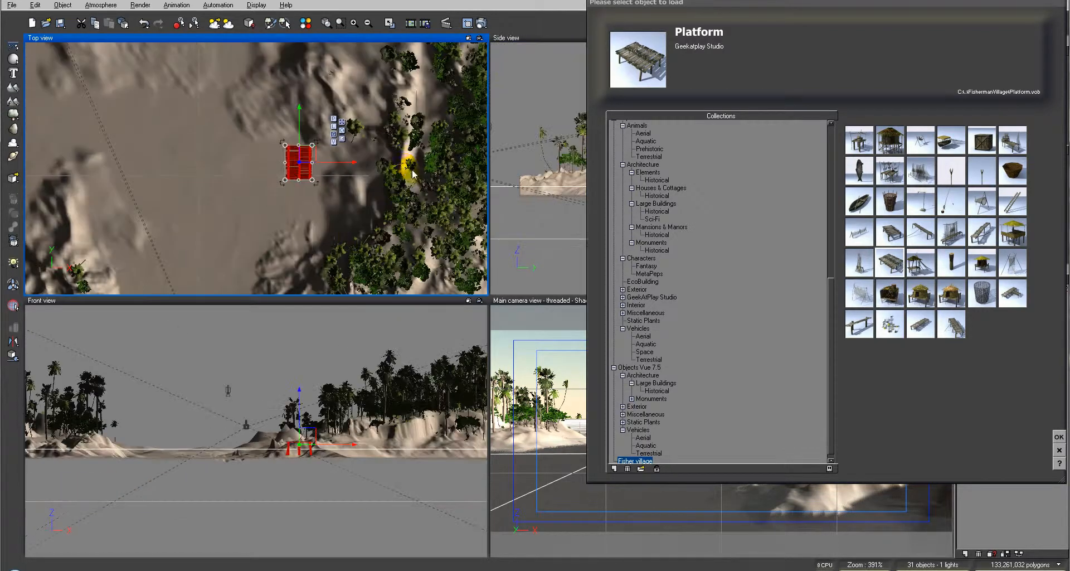
pyautogui.moveTo(309, 156); pyautogui.dragTo(275, 158)
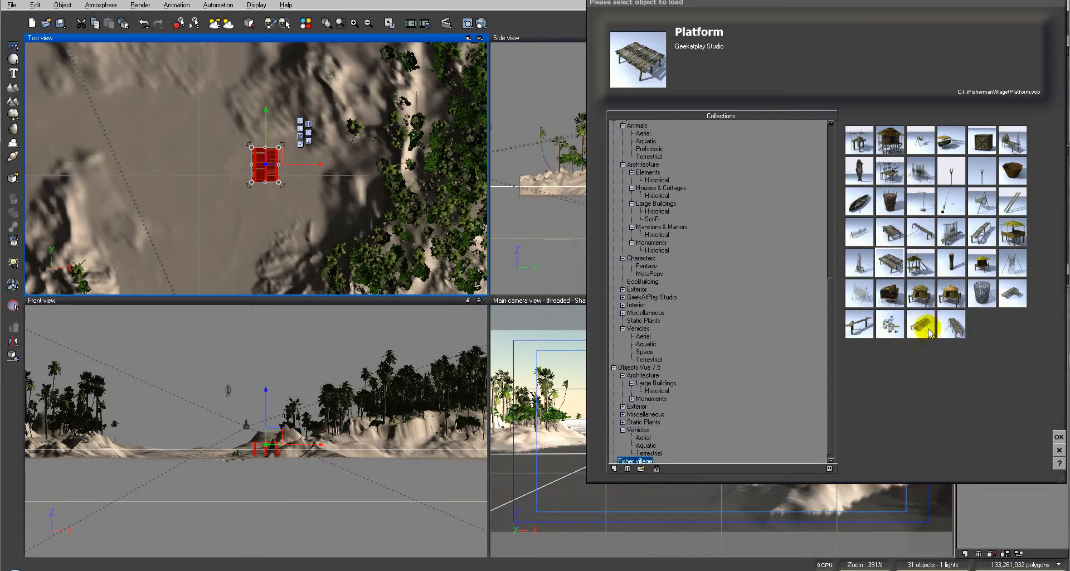
# Add the WalkPathTwo object, align it against the platform's east side and lower it to the platform's height
pyautogui.moveTo(952, 319); pyautogui.dragTo(370, 199)
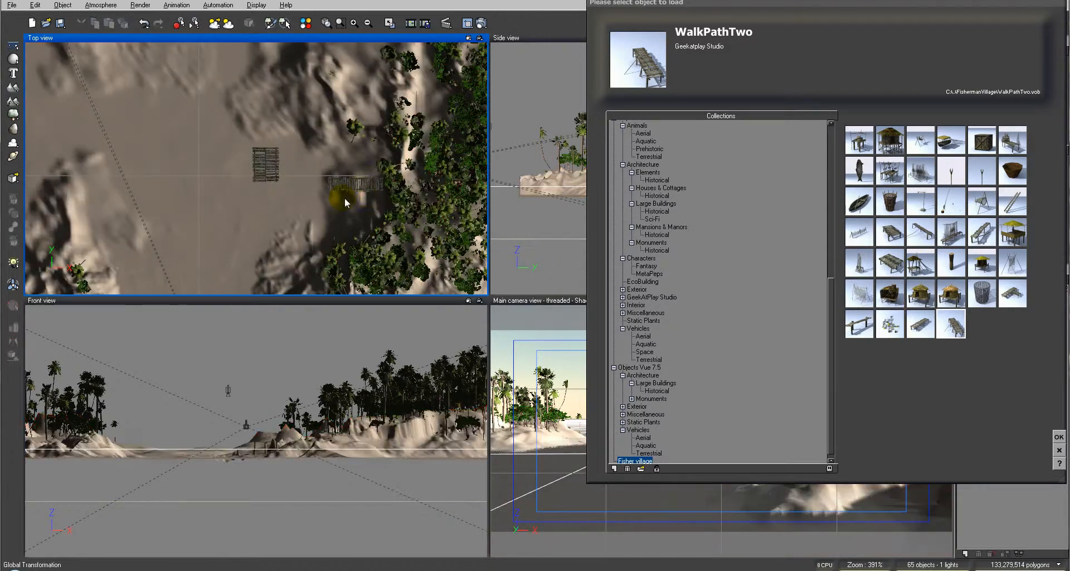
pyautogui.moveTo(363, 187); pyautogui.dragTo(315, 173)
pyautogui.scroll(1, 306, 397)
pyautogui.moveTo(339, 398); pyautogui.dragTo(338, 413)
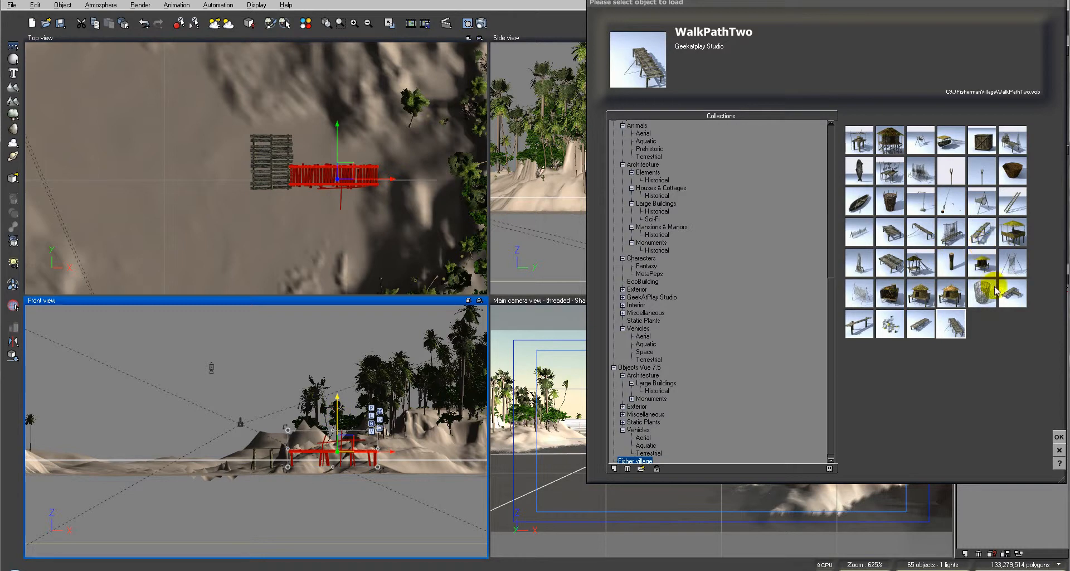
# Add the WalkPathOne object on the platform's west side and select it
pyautogui.click(920, 323)
pyautogui.moveTo(921, 324); pyautogui.dragTo(222, 172)
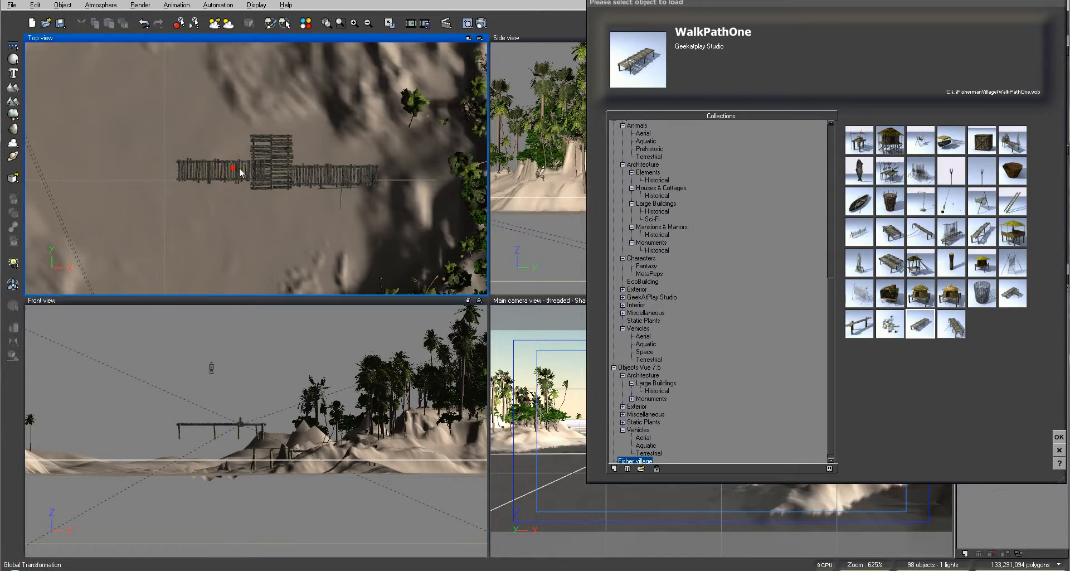
pyautogui.click(239, 167)
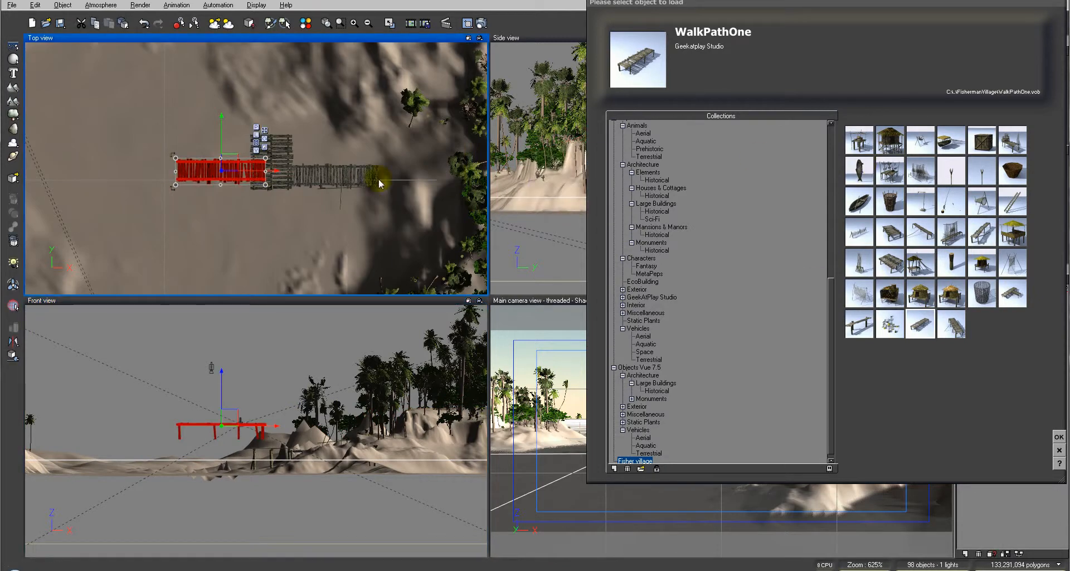
# Delete the WalkPathOne, Platform and WalkPathTwo objects from the island scene
pyautogui.press('Delete')
pyautogui.click(269, 162)
pyautogui.press('Delete')
pyautogui.click(327, 174)
pyautogui.moveTo(907, 12); pyautogui.dragTo(827, 9)
pyautogui.click(1003, 334)
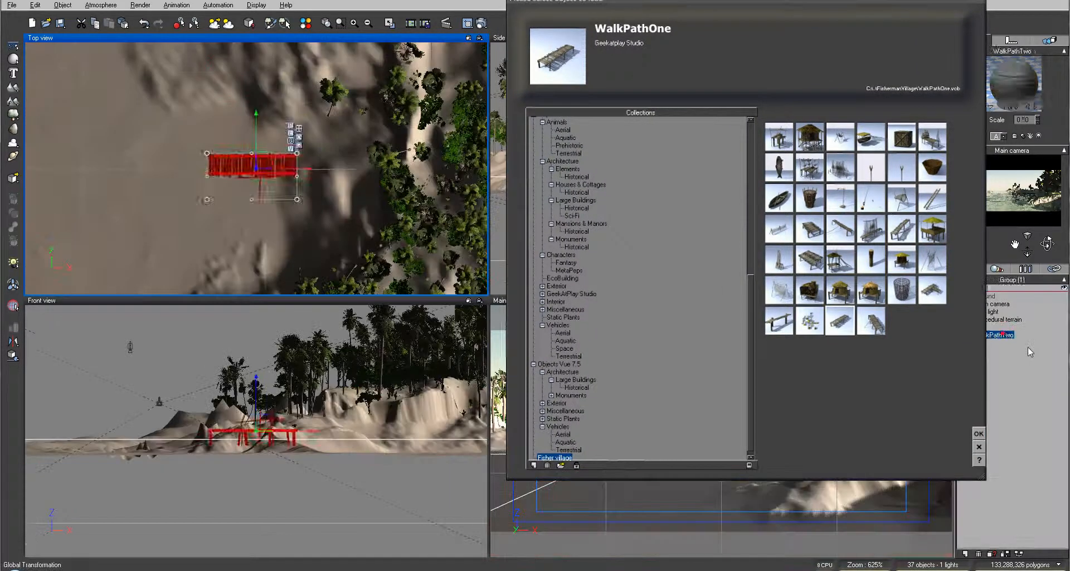
pyautogui.press('Delete')
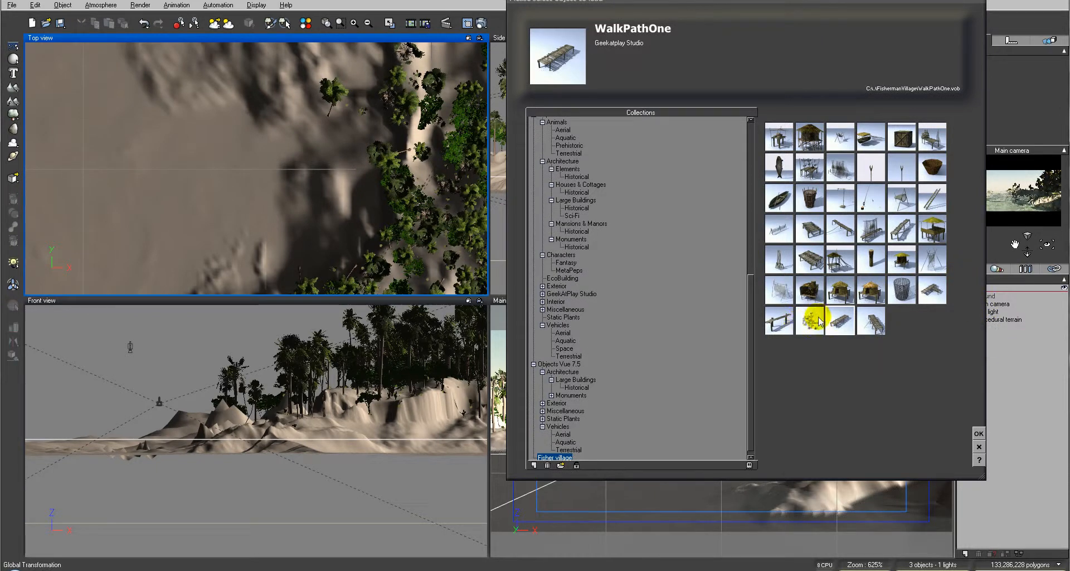
# Load the VillagePreset object from the Fisher village collection and review the objects contained in its group
pyautogui.moveTo(812, 319); pyautogui.dragTo(112, 160)
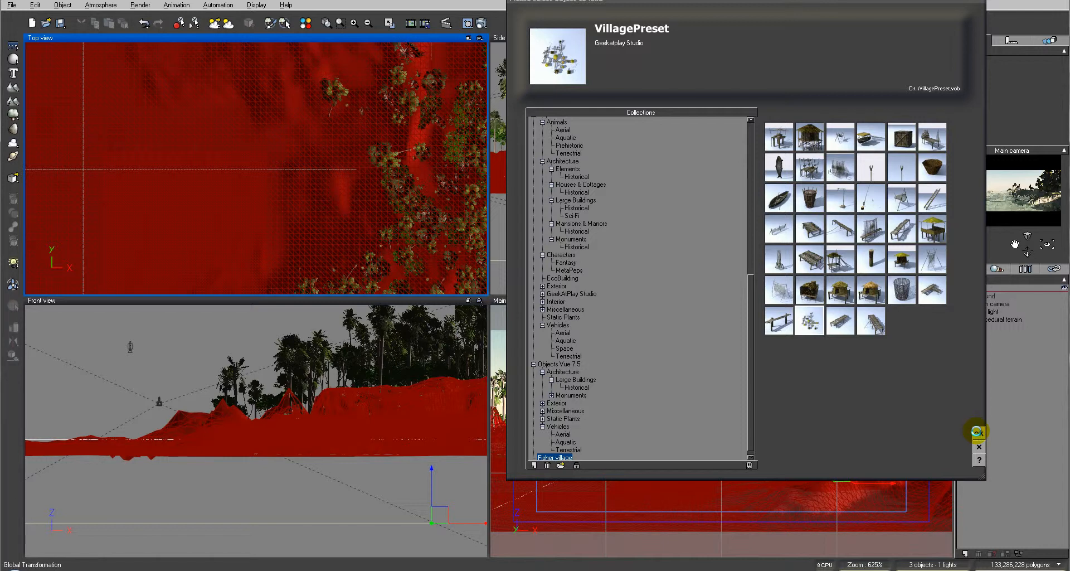
pyautogui.click(977, 432)
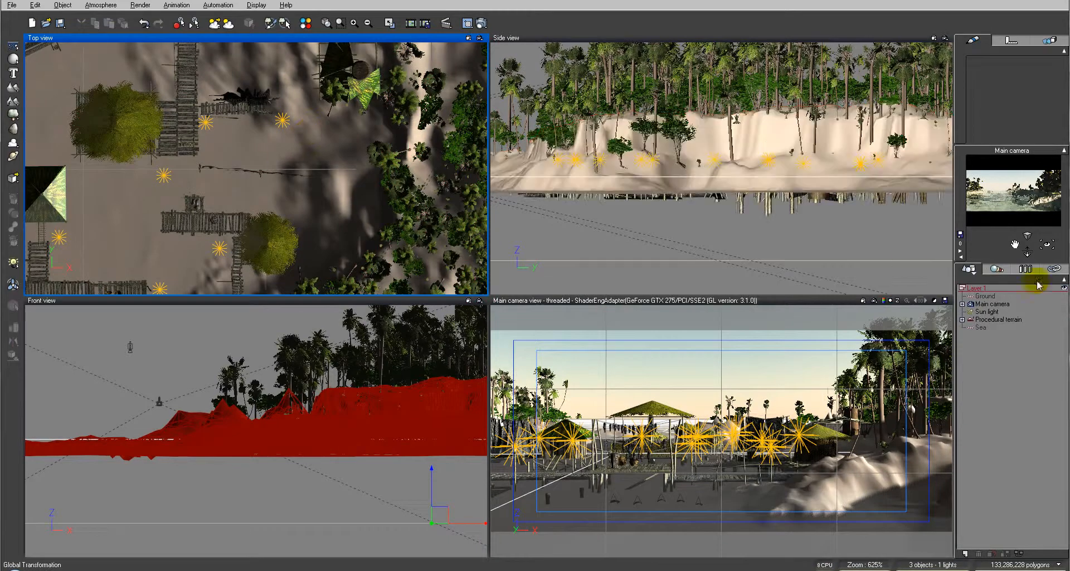
pyautogui.click(985, 335)
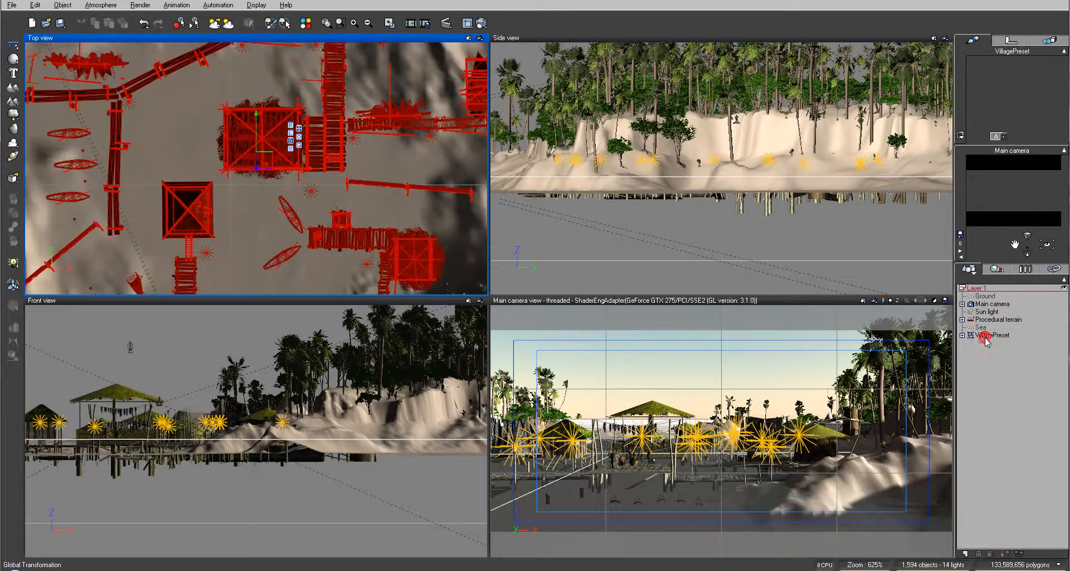
pyautogui.click(963, 335)
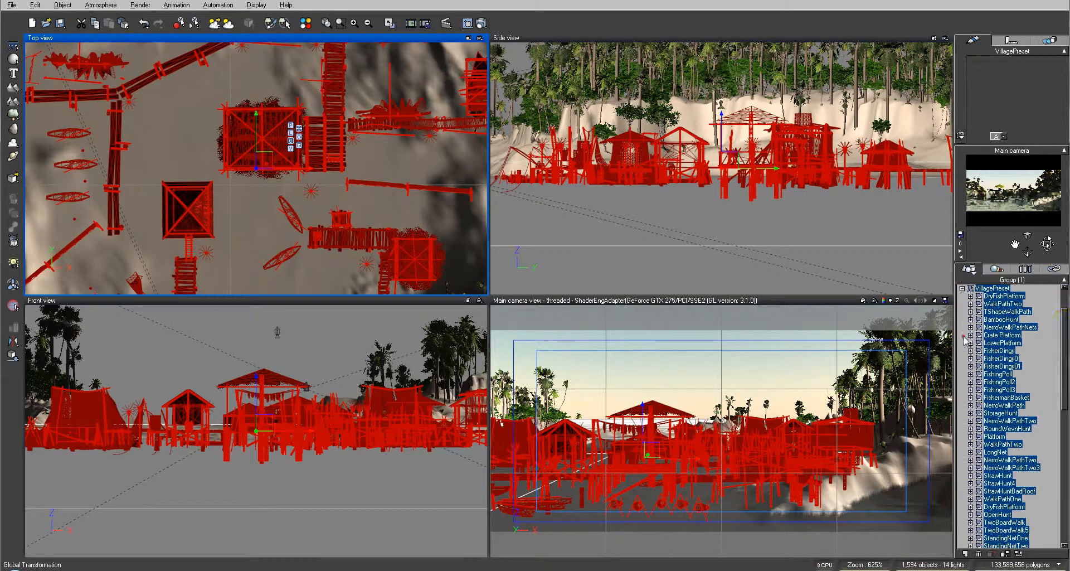
pyautogui.moveTo(1065, 326); pyautogui.dragTo(1067, 457)
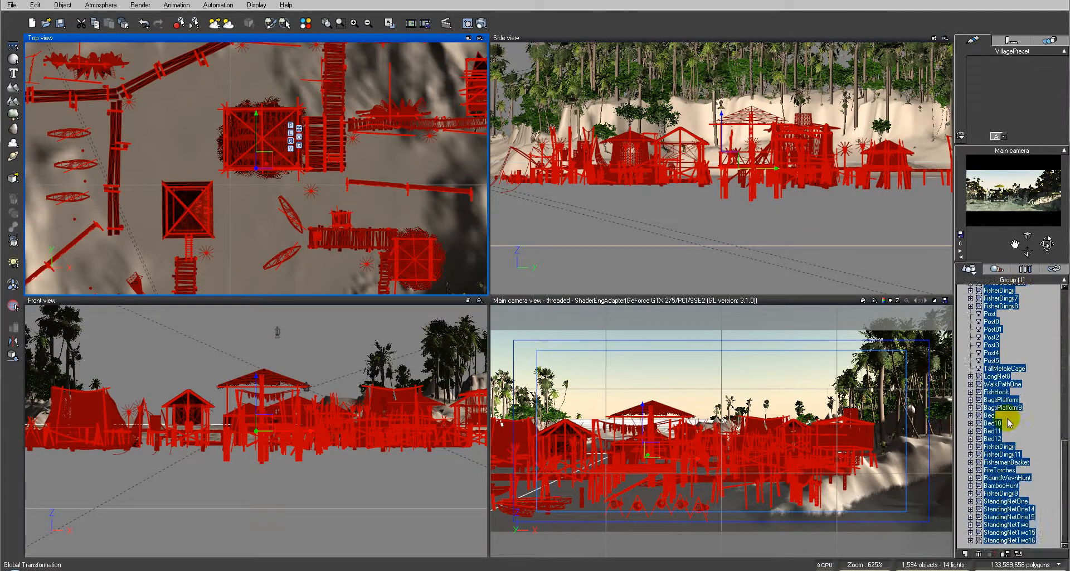
pyautogui.moveTo(1055, 496); pyautogui.dragTo(1055, 334)
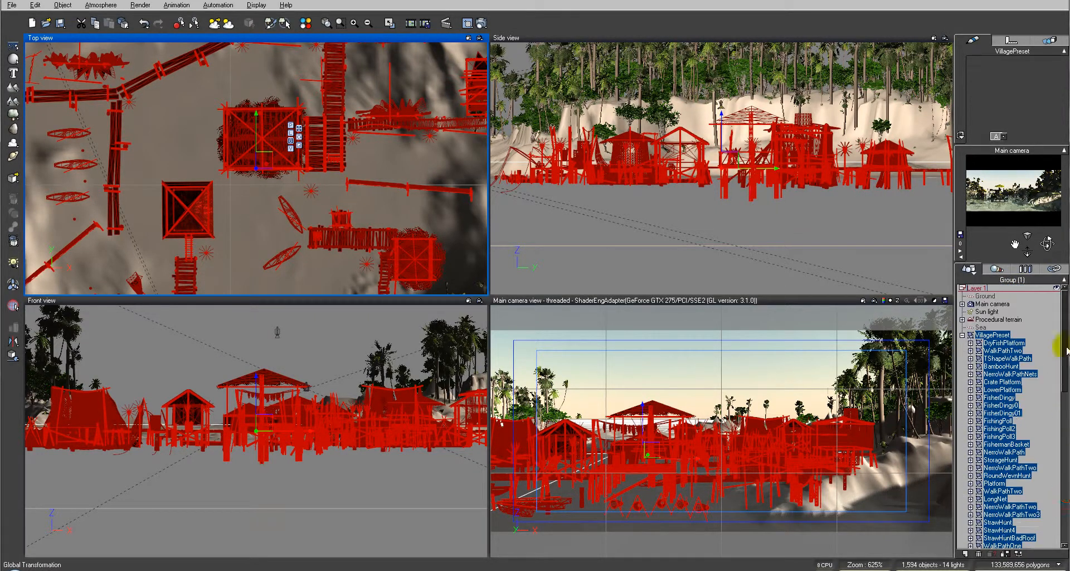
pyautogui.click(963, 336)
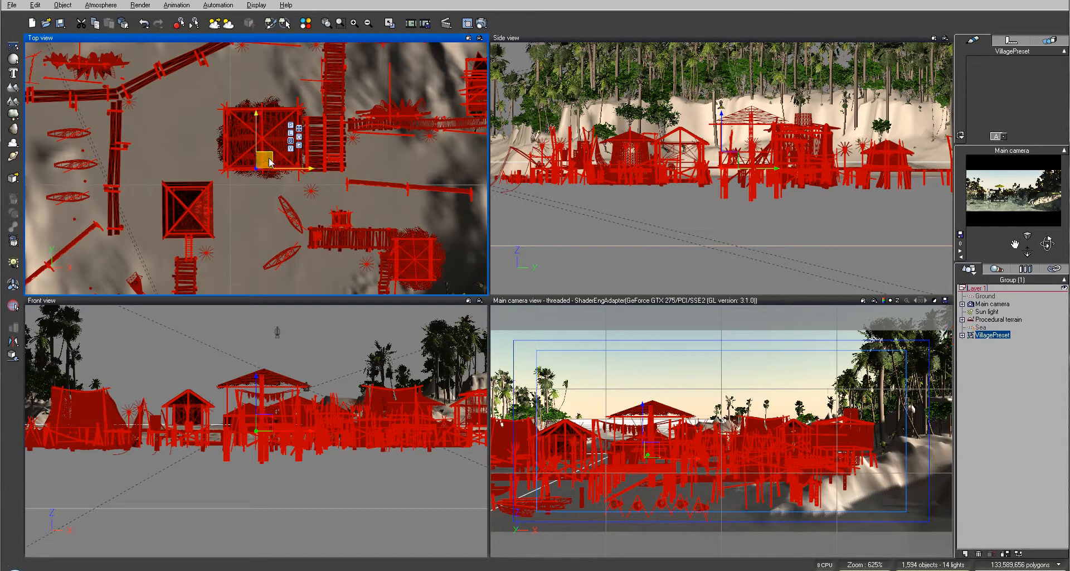
# Shift the VillagePreset group slightly across the island and raise it a little above the terrain
pyautogui.moveTo(272, 156)
pyautogui.mouseDown()
pyautogui.moveTo(216, 144)
pyautogui.moveTo(272, 174)
pyautogui.moveTo(266, 165)
pyautogui.mouseUp()
pyautogui.scroll(-3, 291, 165)
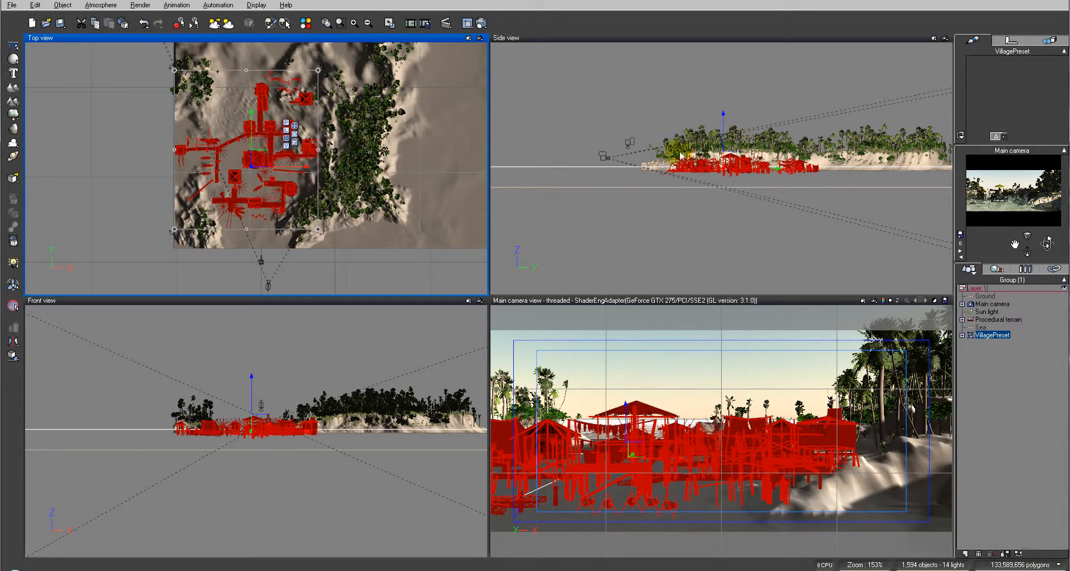
pyautogui.scroll(3, 786, 162)
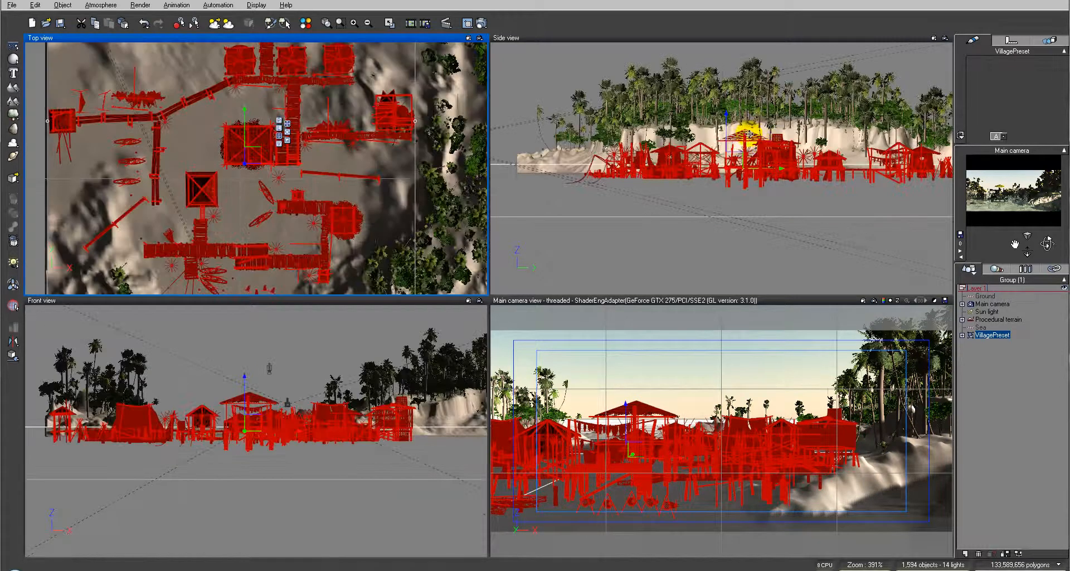
pyautogui.moveTo(724, 138)
pyautogui.mouseDown()
pyautogui.moveTo(728, 118)
pyautogui.moveTo(730, 131)
pyautogui.mouseUp()
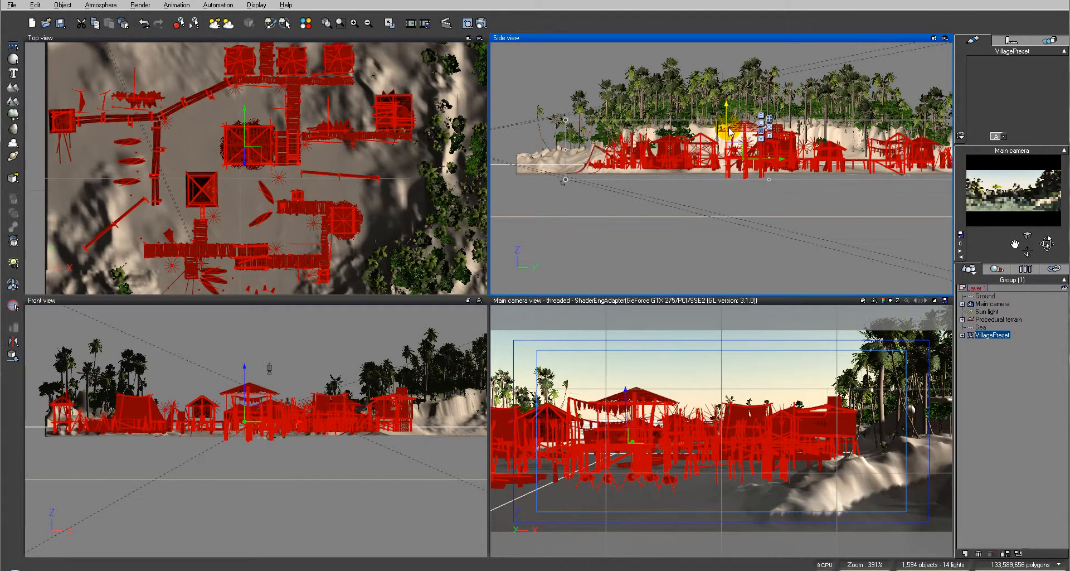
# Expand the VillagePreset group and raise its FisherDingy9 boat so that its bottom sits at sea level
pyautogui.moveTo(258, 206); pyautogui.dragTo(306, 162, button='right')
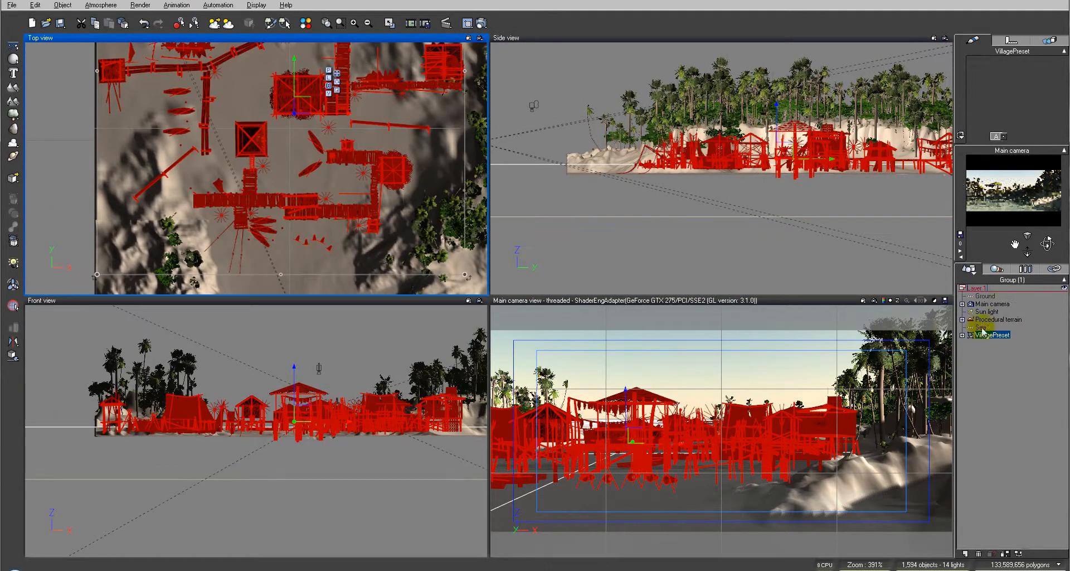
pyautogui.click(962, 335)
pyautogui.moveTo(1061, 334); pyautogui.dragTo(1051, 425)
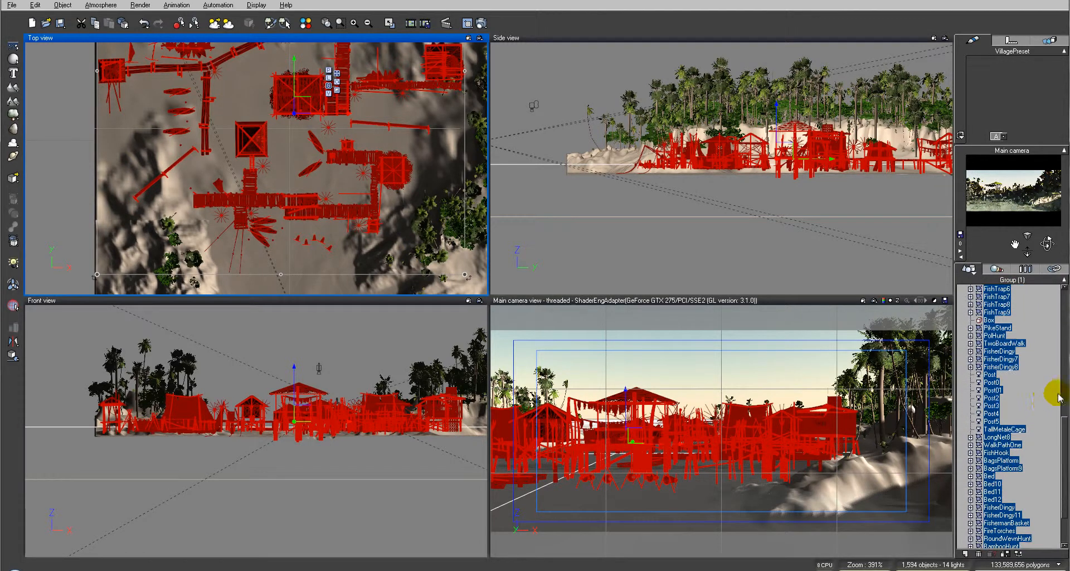
pyautogui.click(990, 374)
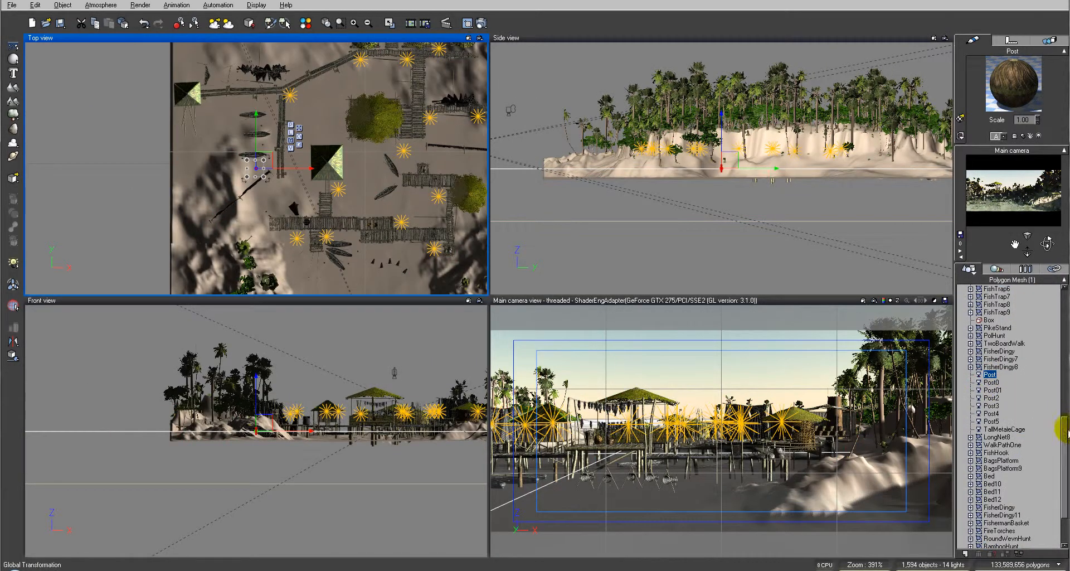
pyautogui.moveTo(1063, 425); pyautogui.dragTo(1065, 431)
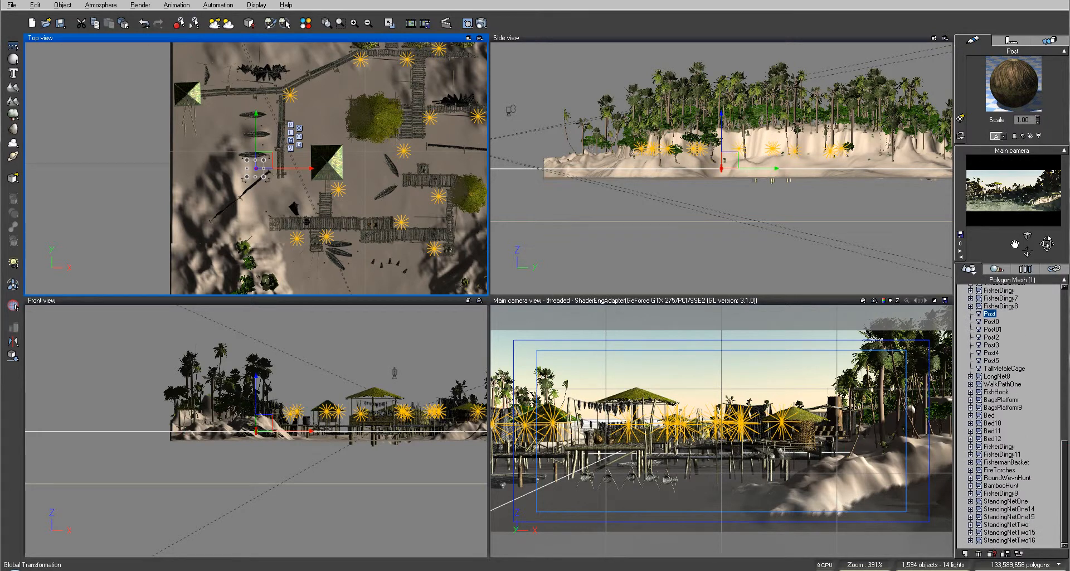
pyautogui.click(1004, 494)
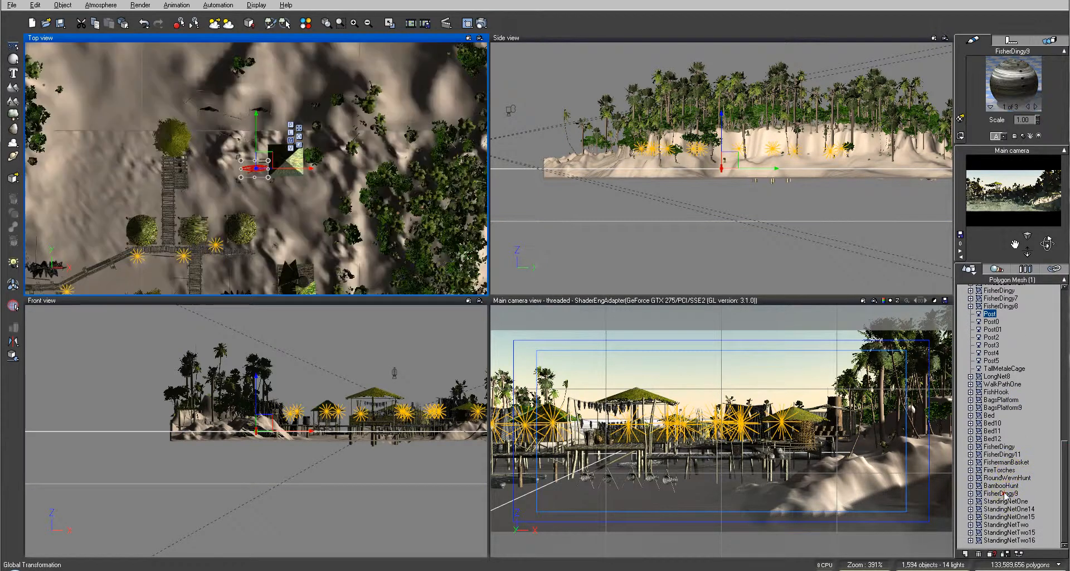
pyautogui.scroll(7, 770, 182)
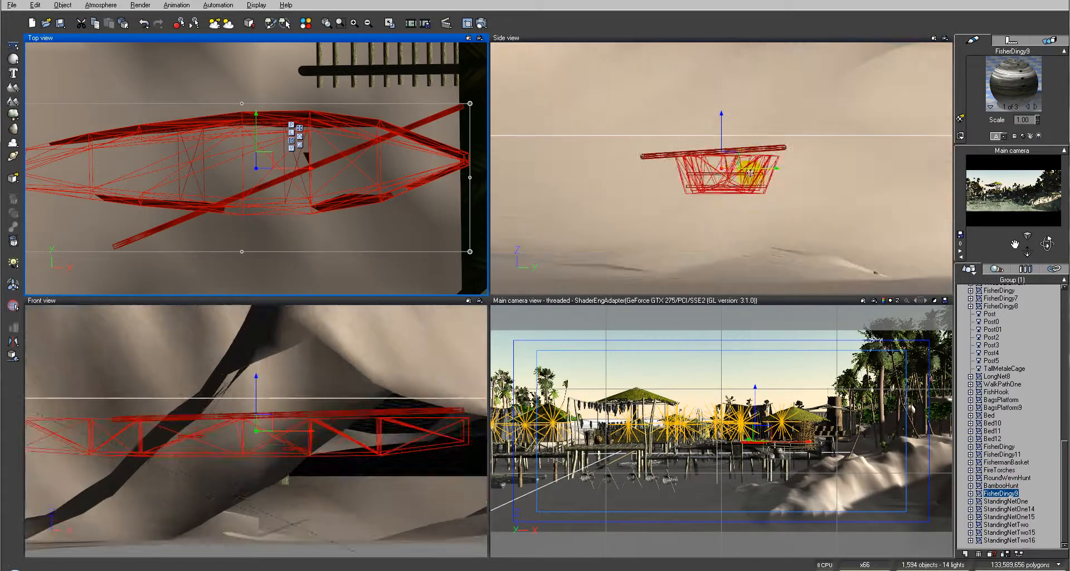
pyautogui.moveTo(719, 136); pyautogui.dragTo(719, 86)
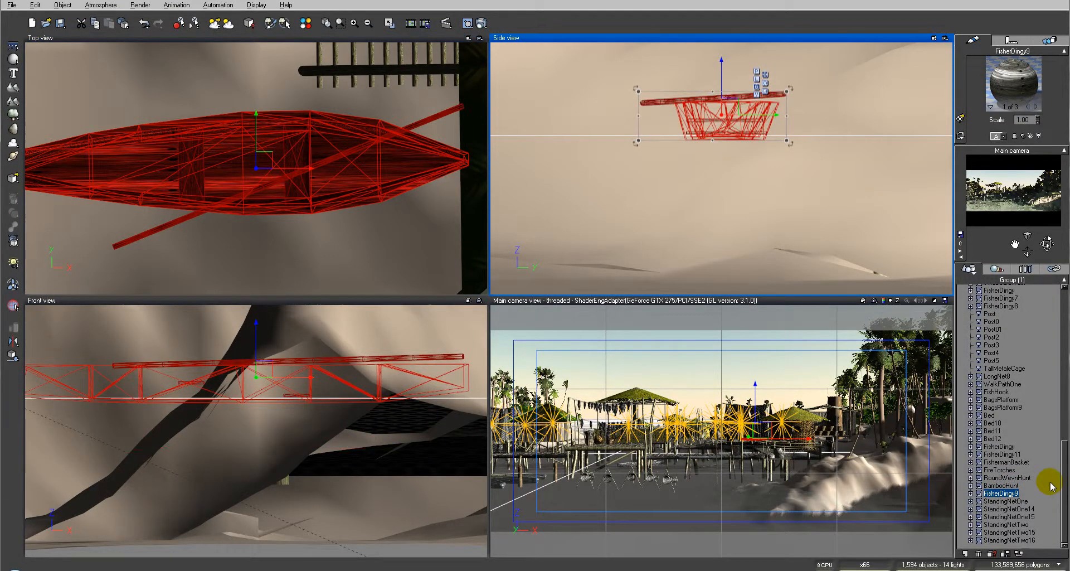
# Raise the FisherDingy, FisherDingy7 and FisherDingy8 boats listed below TwoBoardWalk together to sea level
pyautogui.moveTo(1065, 465); pyautogui.dragTo(1066, 392)
pyautogui.click(999, 476)
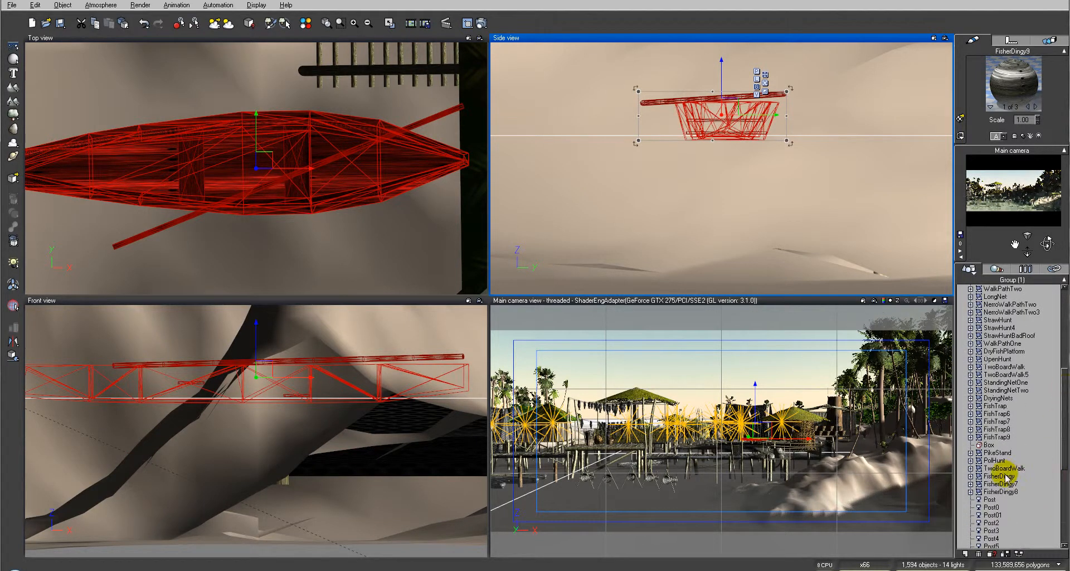
pyautogui.keyDown('shift'); pyautogui.click(1010, 491); pyautogui.keyUp('shift')
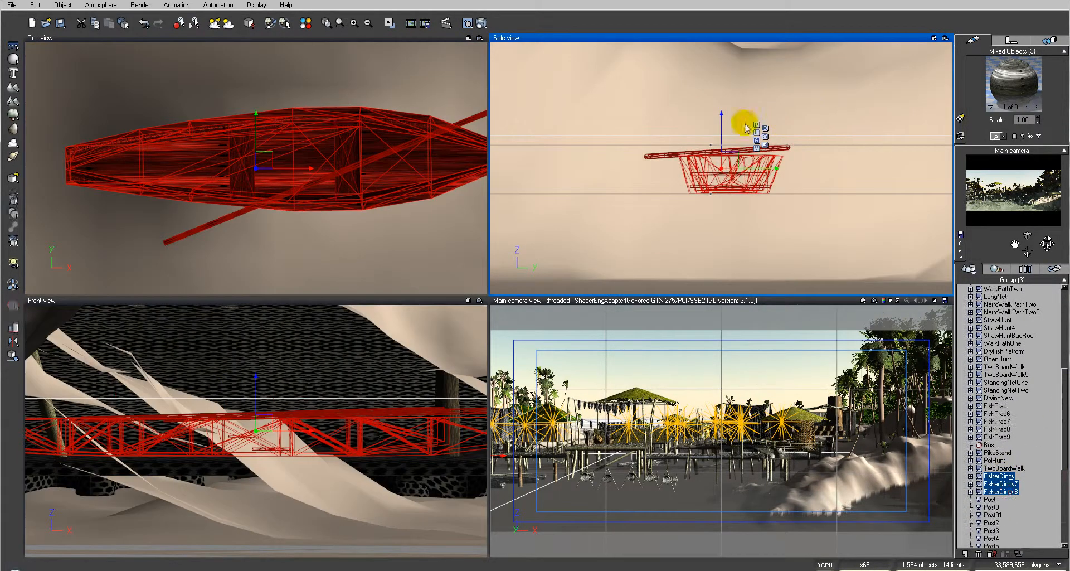
pyautogui.moveTo(720, 127); pyautogui.dragTo(720, 75)
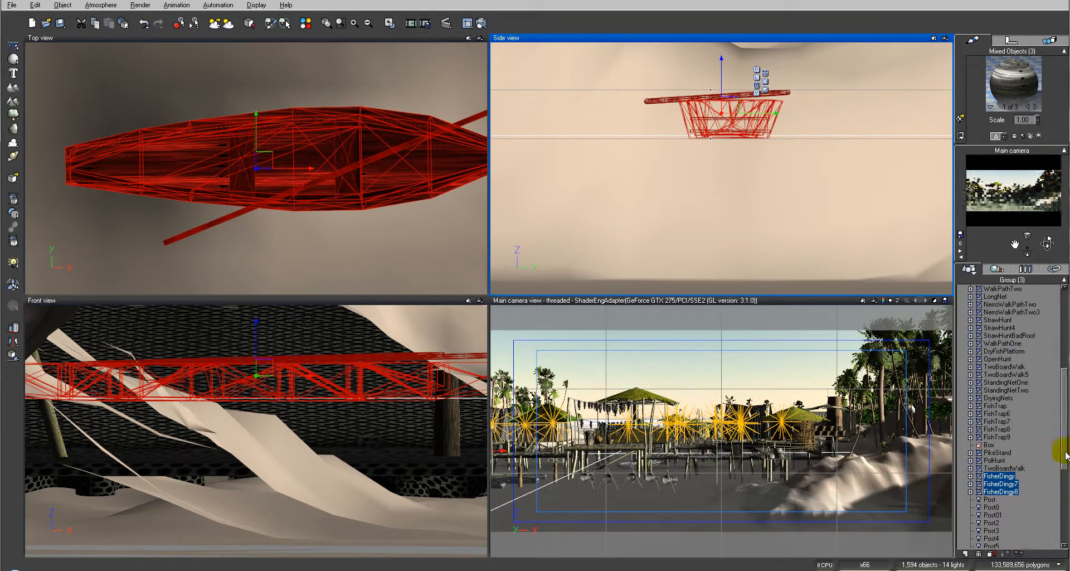
# Raise the first FisherDingy, FisherDingy0 and FisherDingy01 boats of the VillagePreset group together to sea level
pyautogui.moveTo(1063, 442); pyautogui.dragTo(1065, 370)
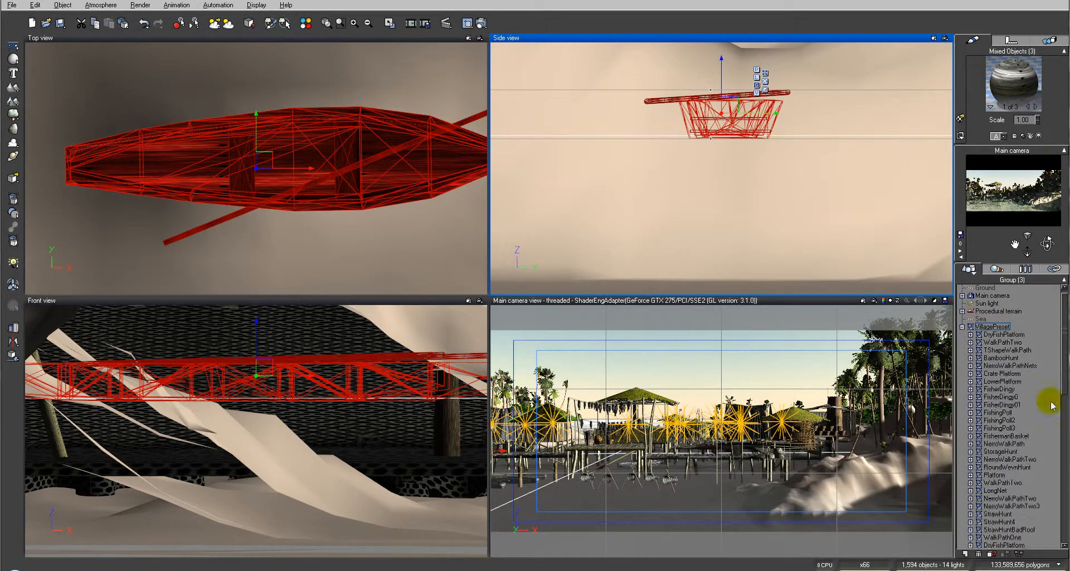
pyautogui.doubleClick(1000, 388)
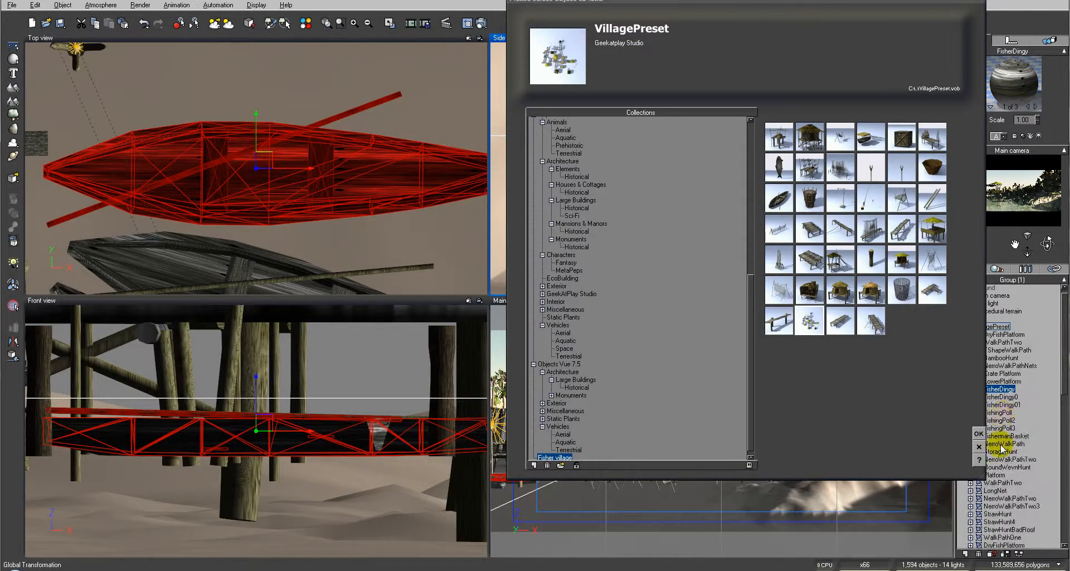
pyautogui.click(979, 447)
pyautogui.keyDown('shift'); pyautogui.click(1008, 406); pyautogui.keyUp('shift')
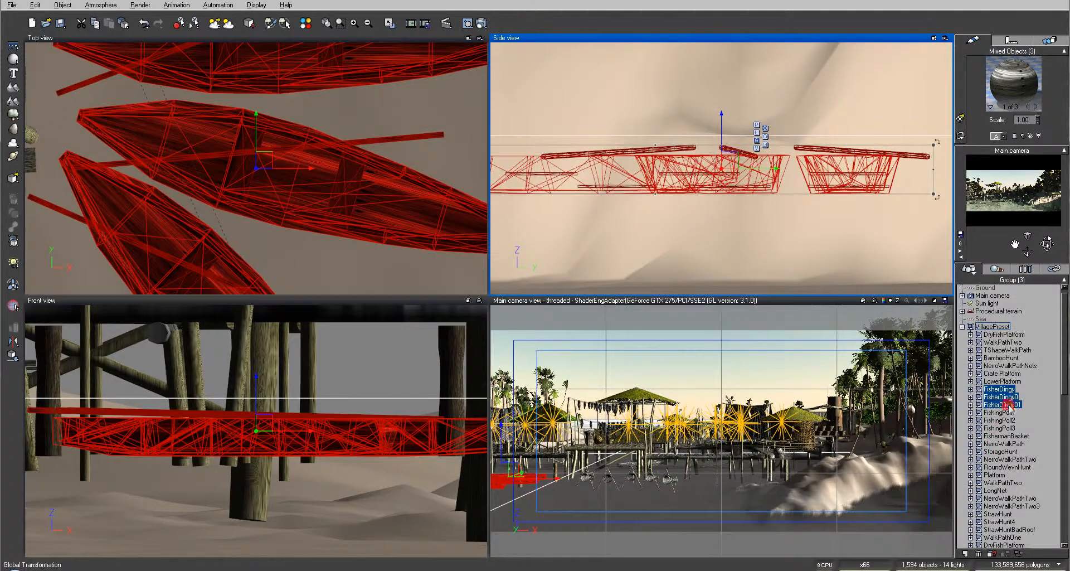
pyautogui.moveTo(720, 123); pyautogui.dragTo(719, 66)
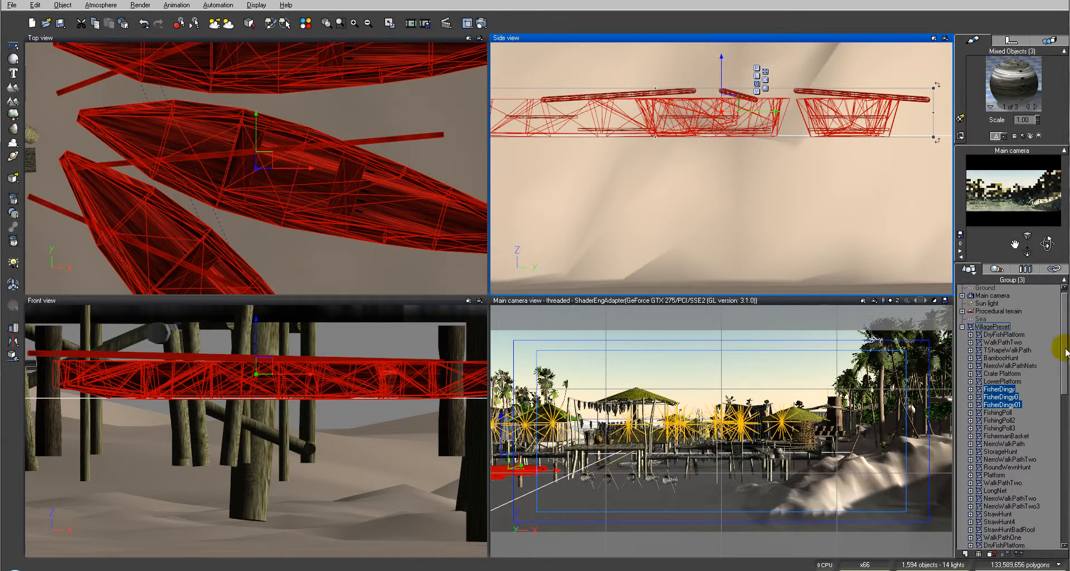
# Select FishTrap and FishTrap6 through FishTrap9, and examine their height relative to the sea level and the nearby fishing poles
pyautogui.moveTo(1062, 342); pyautogui.dragTo(1064, 393)
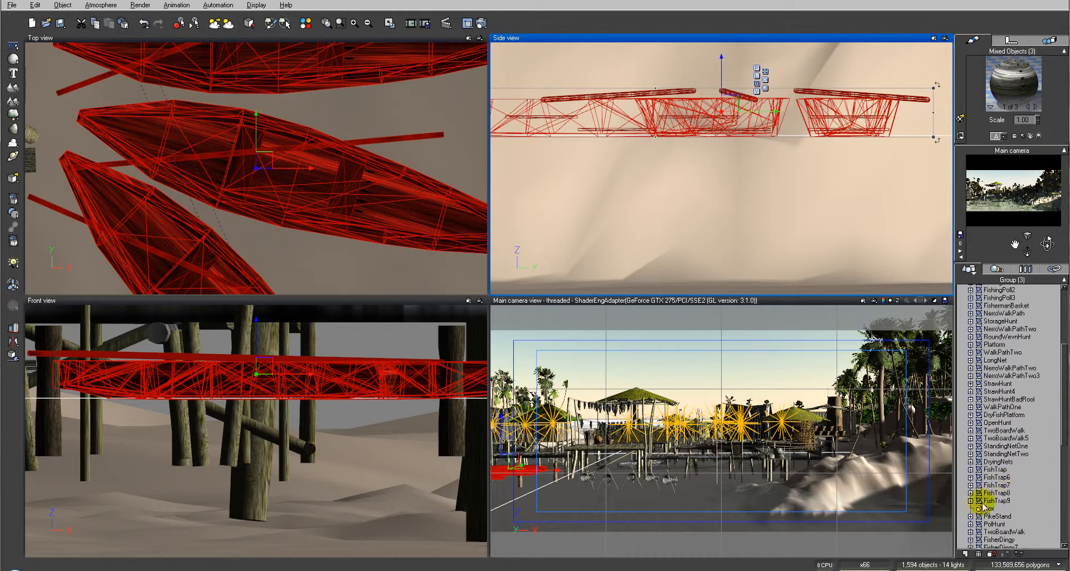
pyautogui.click(995, 470)
pyautogui.keyDown('shift'); pyautogui.click(997, 500); pyautogui.keyUp('shift')
pyautogui.click(637, 199)
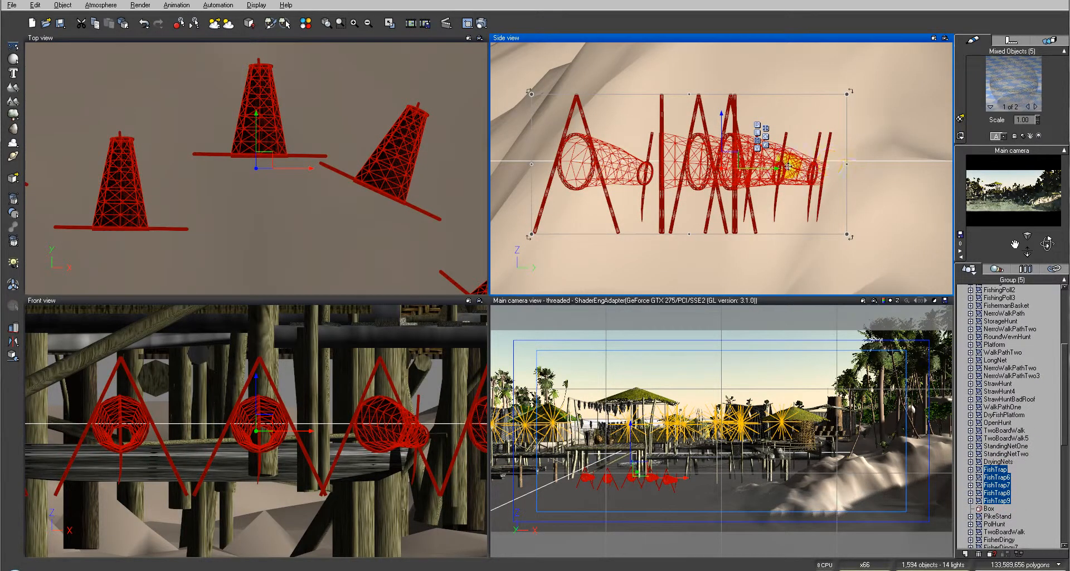
pyautogui.moveTo(370, 199); pyautogui.dragTo(452, 131, button='right')
pyautogui.scroll(-10, 424, 220)
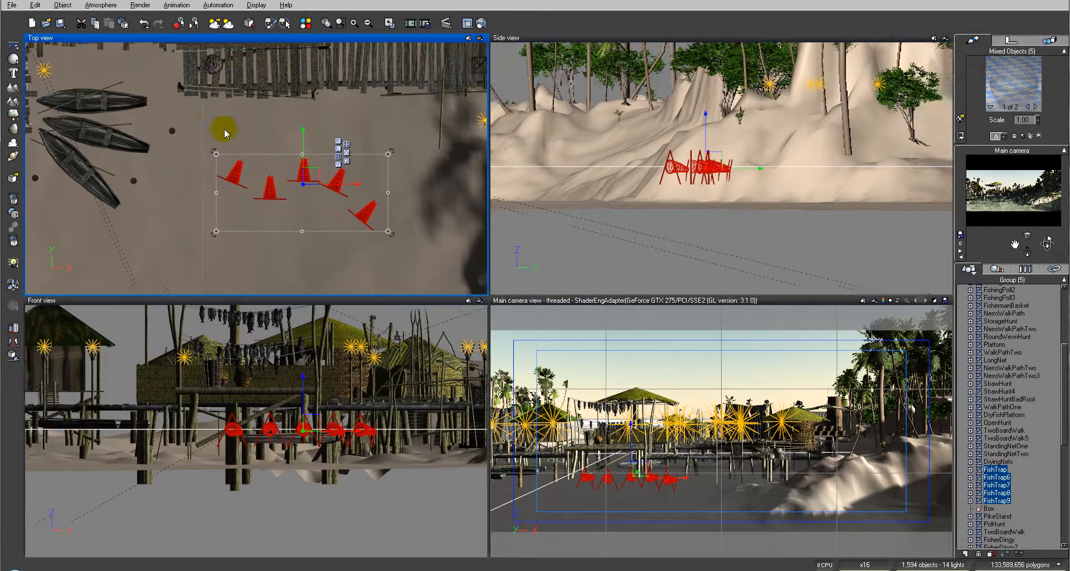
pyautogui.moveTo(234, 141); pyautogui.dragTo(391, 155, button='right')
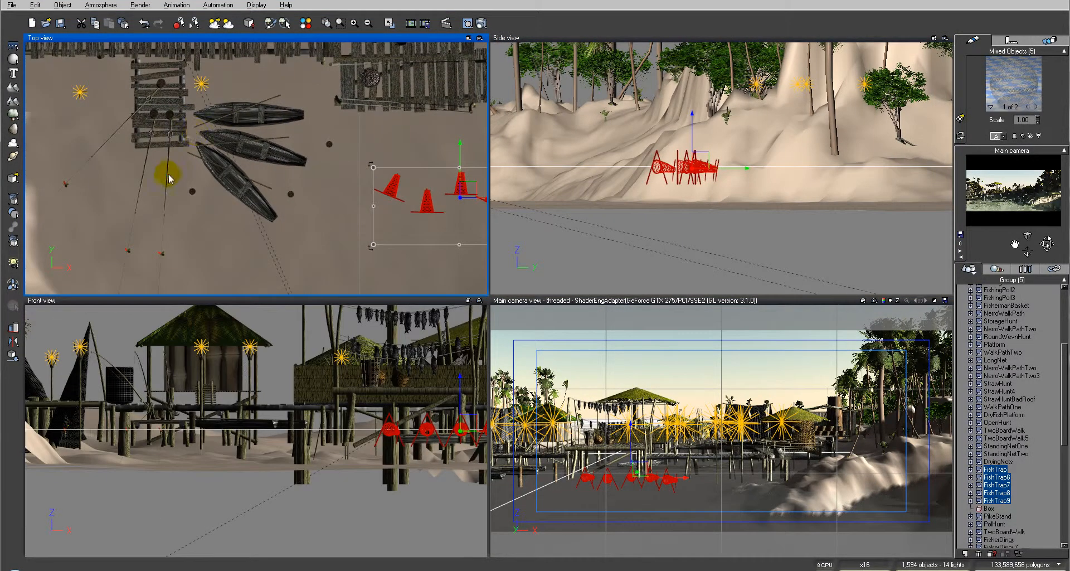
# Expand the FishingPoll group and raise its Manok part slightly relative to the sea level
pyautogui.click(168, 176)
pyautogui.moveTo(1062, 377); pyautogui.dragTo(1066, 437)
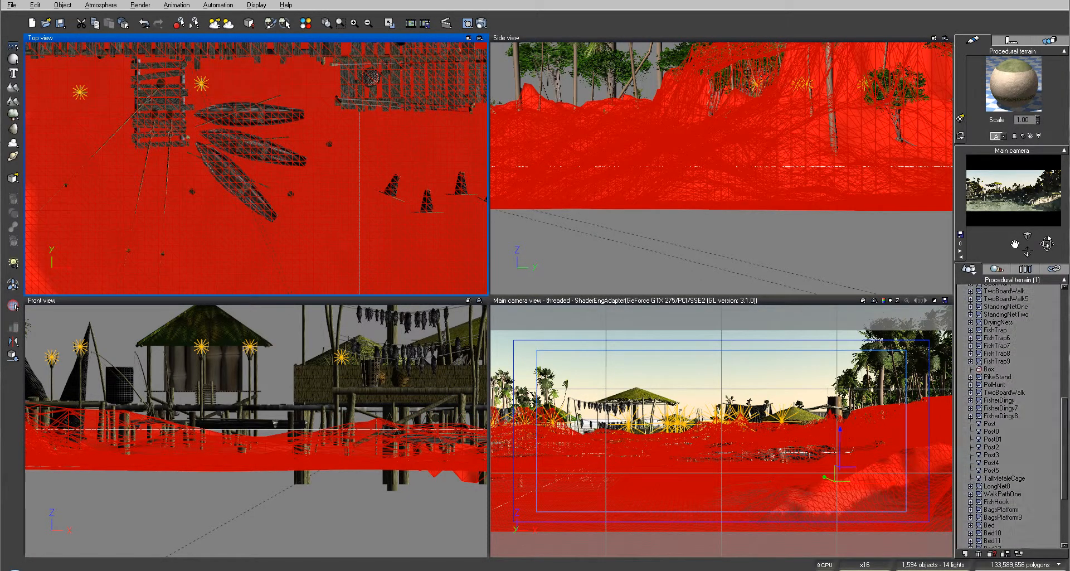
pyautogui.scroll(-3, 1004, 505)
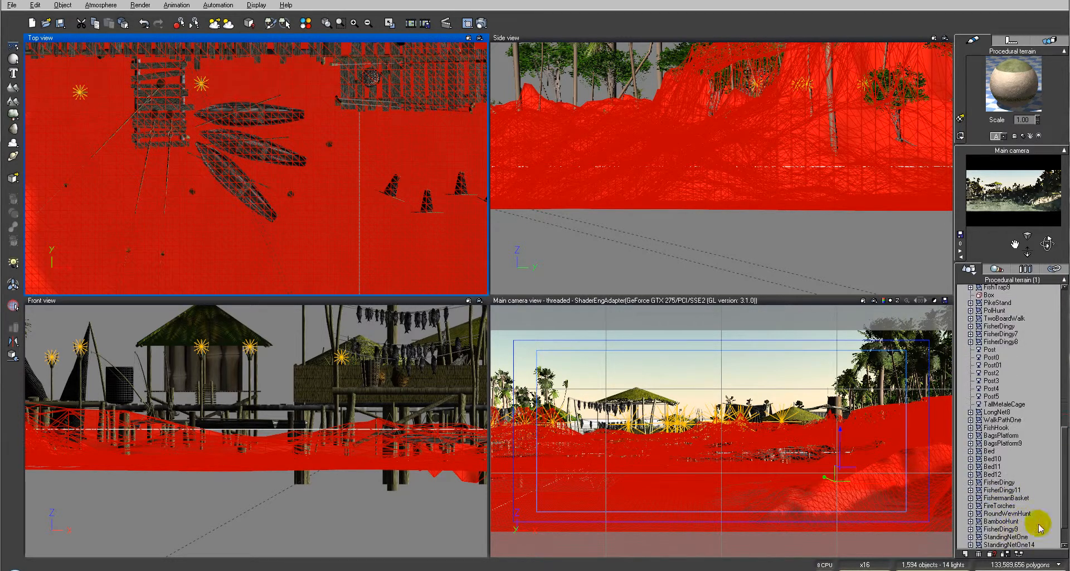
pyautogui.moveTo(1066, 468); pyautogui.dragTo(1065, 360)
pyautogui.click(997, 332)
pyautogui.scroll(6, 684, 193)
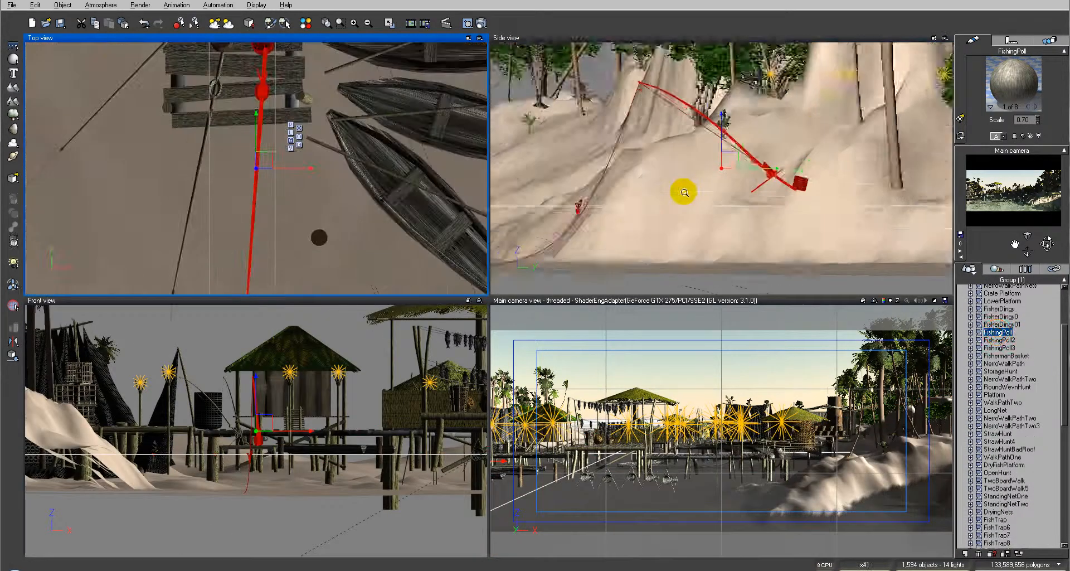
pyautogui.moveTo(624, 196); pyautogui.dragTo(909, 144, button='right')
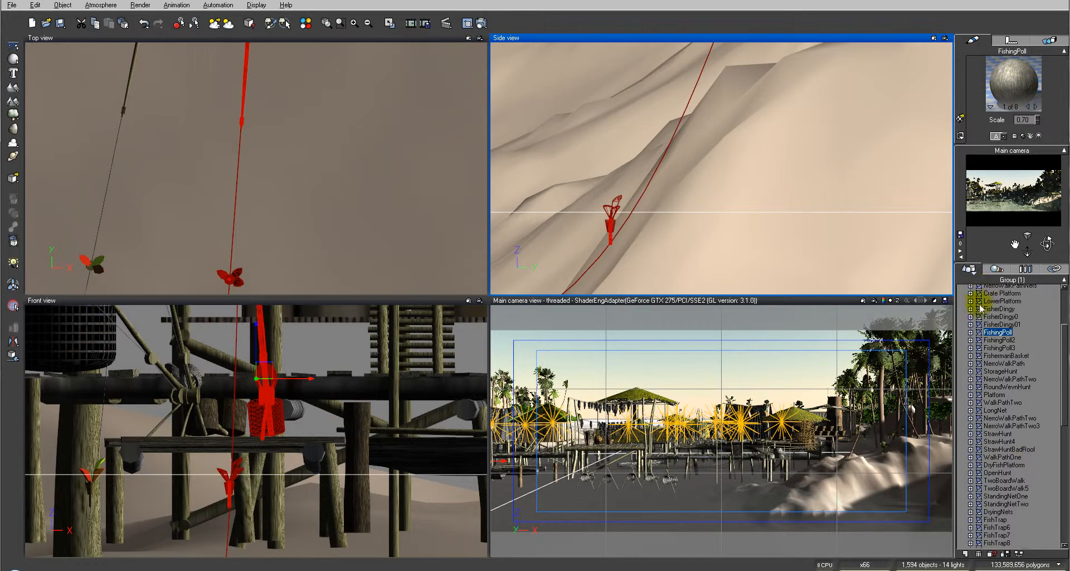
pyautogui.click(970, 333)
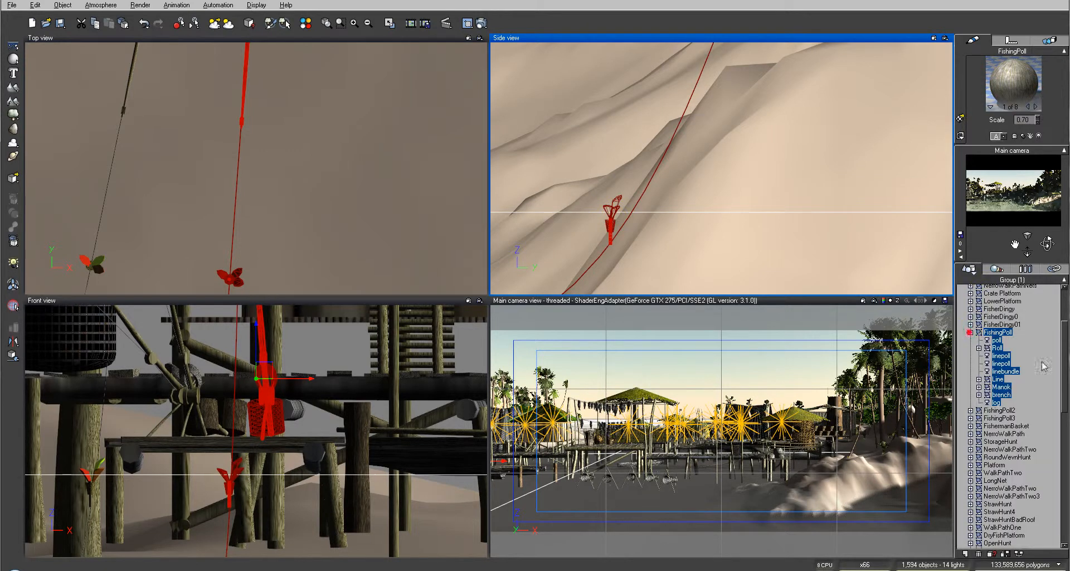
pyautogui.click(1001, 386)
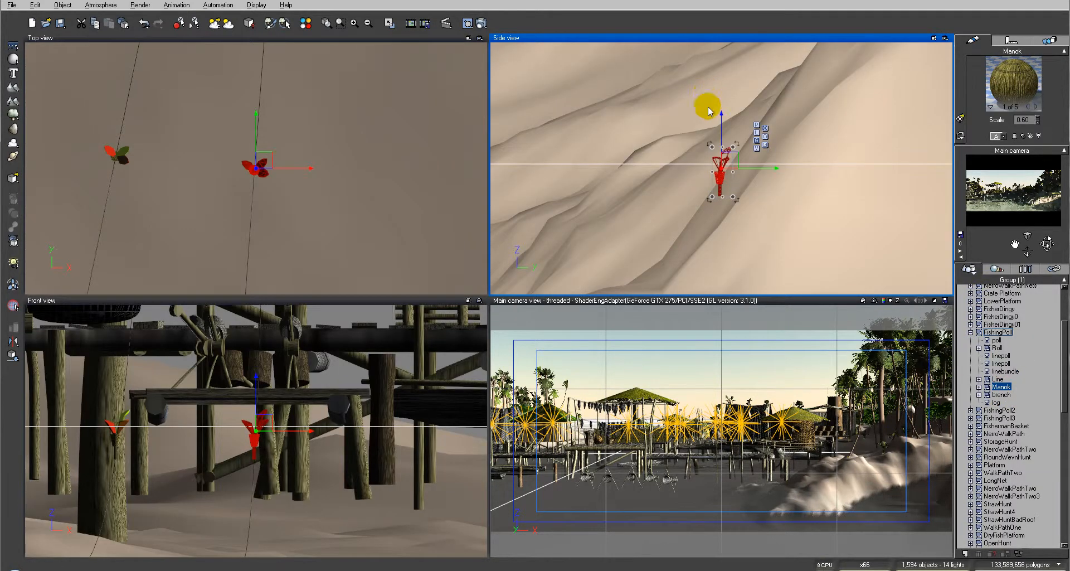
pyautogui.moveTo(724, 132); pyautogui.dragTo(724, 121)
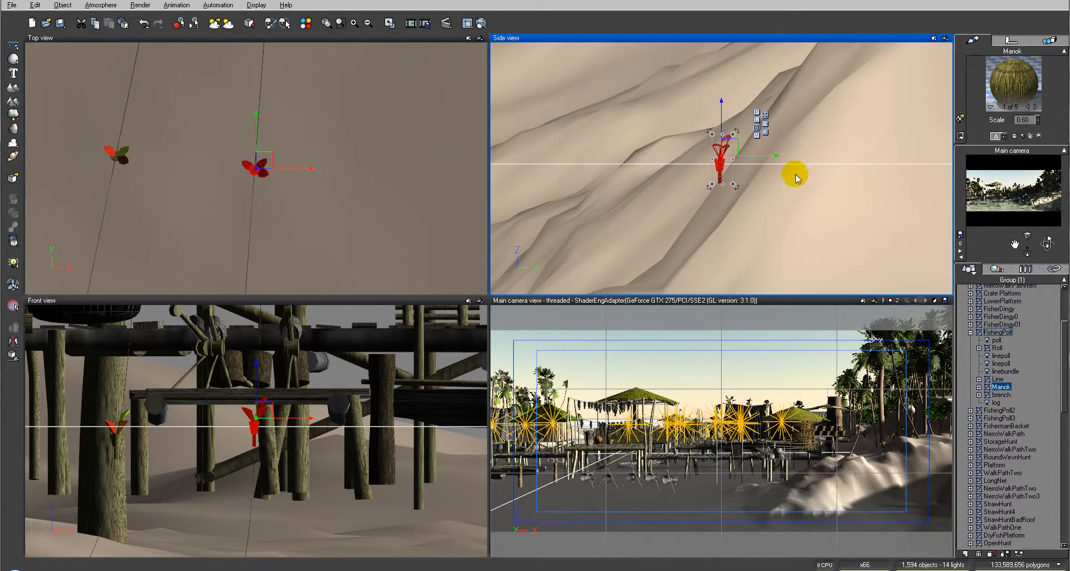
# Shift the Manok part horizontally along the fishing line until it lines up with the Line object
pyautogui.moveTo(810, 161); pyautogui.dragTo(808, 216, button='right')
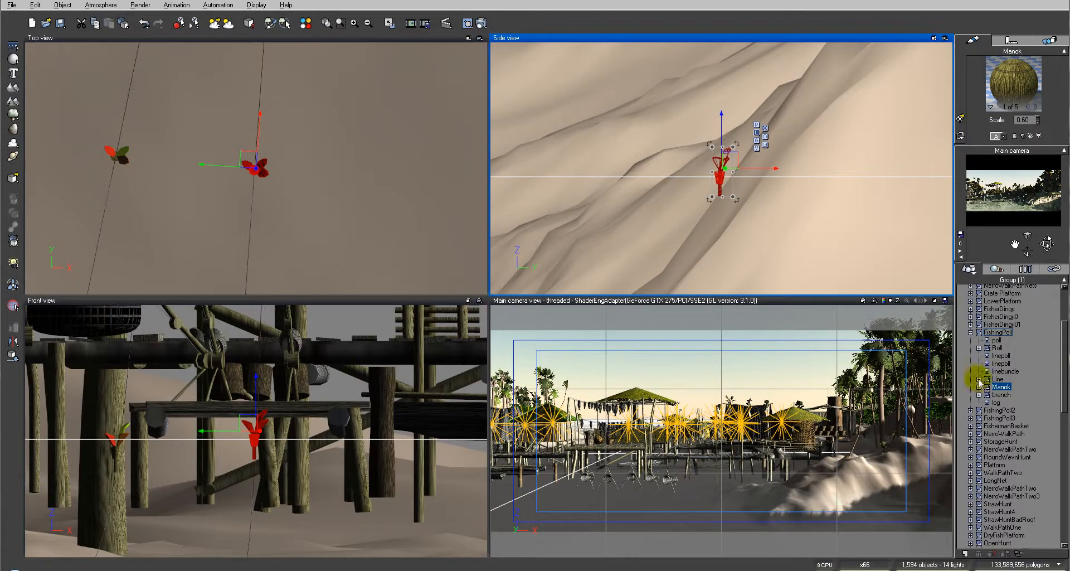
pyautogui.keyDown('ctrl'); pyautogui.click(998, 379); pyautogui.keyUp('ctrl')
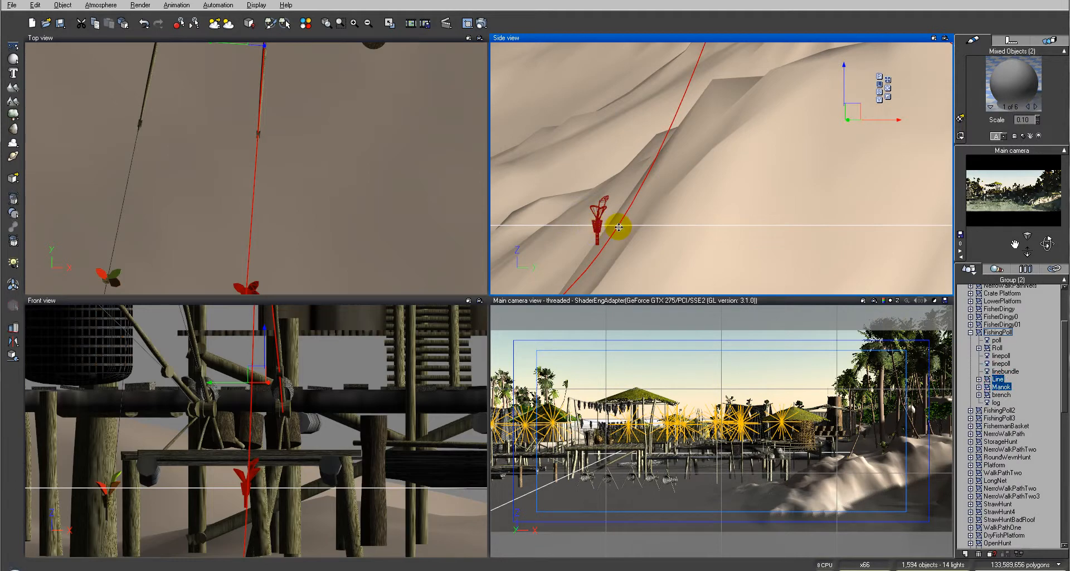
pyautogui.click(1002, 386)
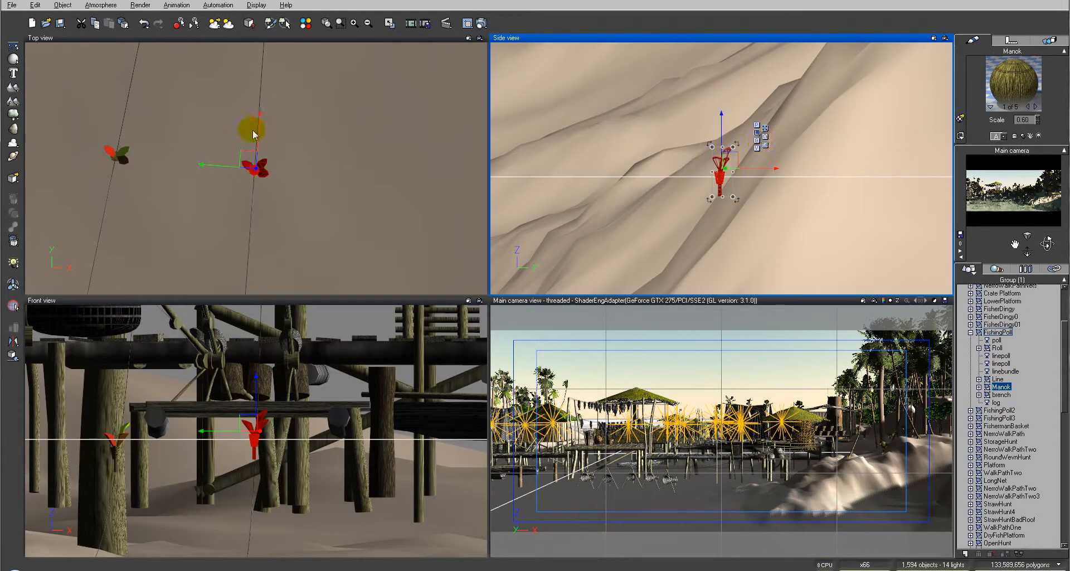
pyautogui.moveTo(255, 128); pyautogui.dragTo(259, 106)
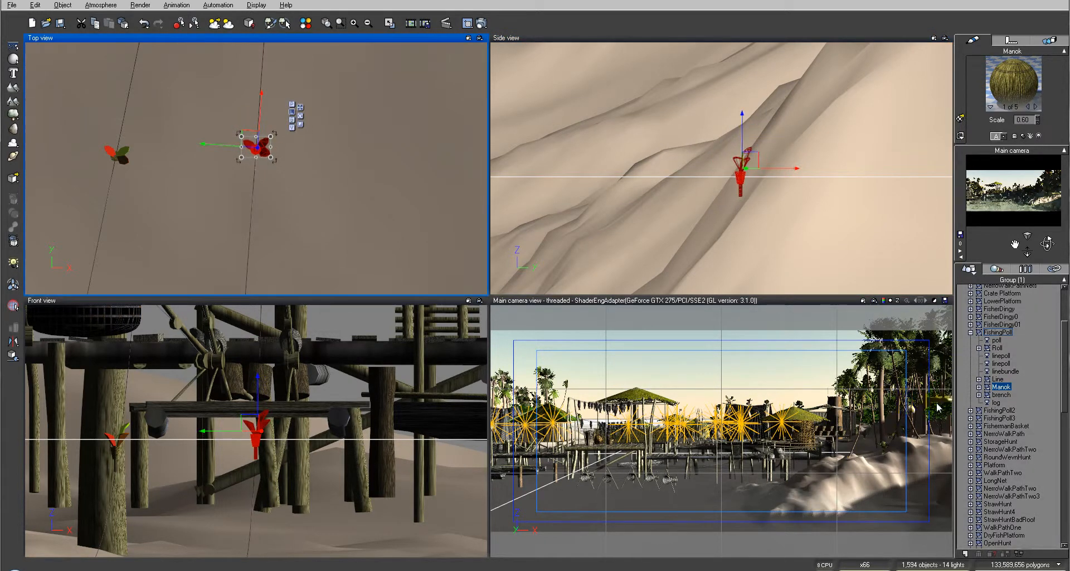
pyautogui.keyDown('ctrl'); pyautogui.click(1006, 379); pyautogui.keyUp('ctrl')
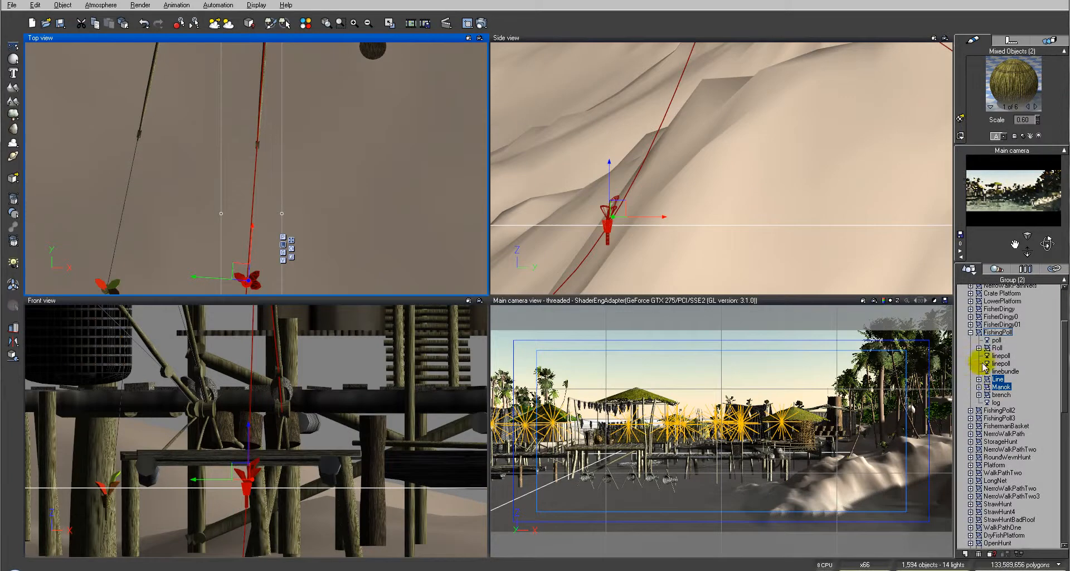
# Collapse the FishingPoll group, select it as a whole and check its placement in the side view
pyautogui.click(971, 332)
pyautogui.click(1003, 335)
pyautogui.click(696, 189)
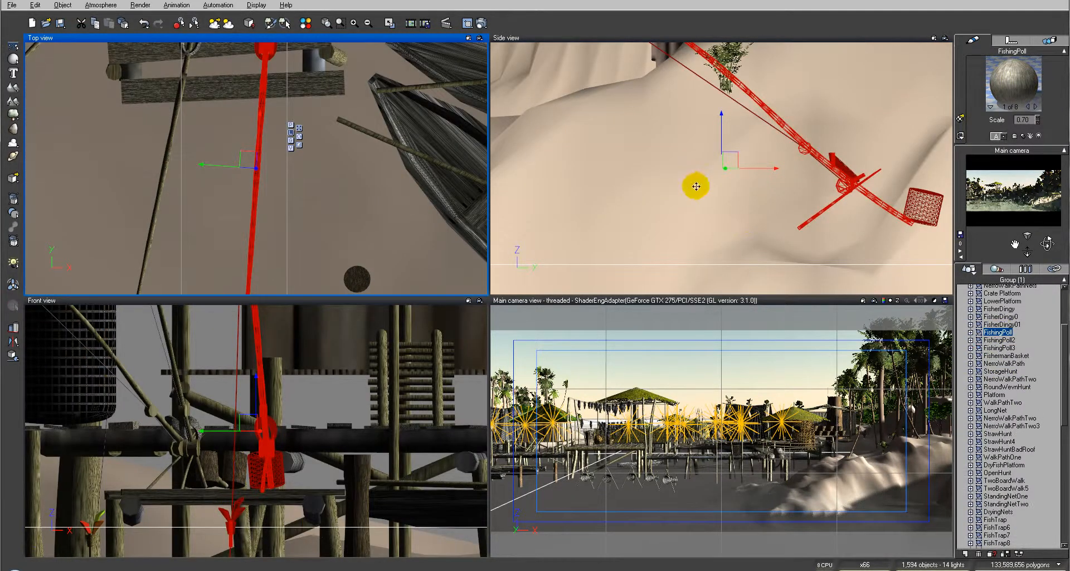
pyautogui.scroll(3, 697, 188)
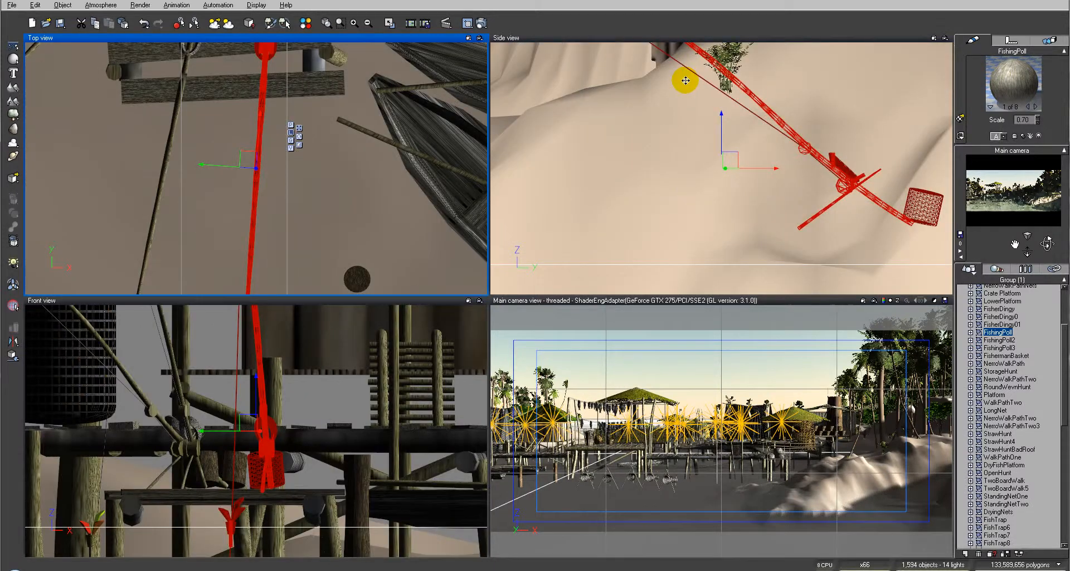
# Collapse the VillagePreset group and add a new layer to the scene
pyautogui.moveTo(1066, 389); pyautogui.dragTo(1066, 353)
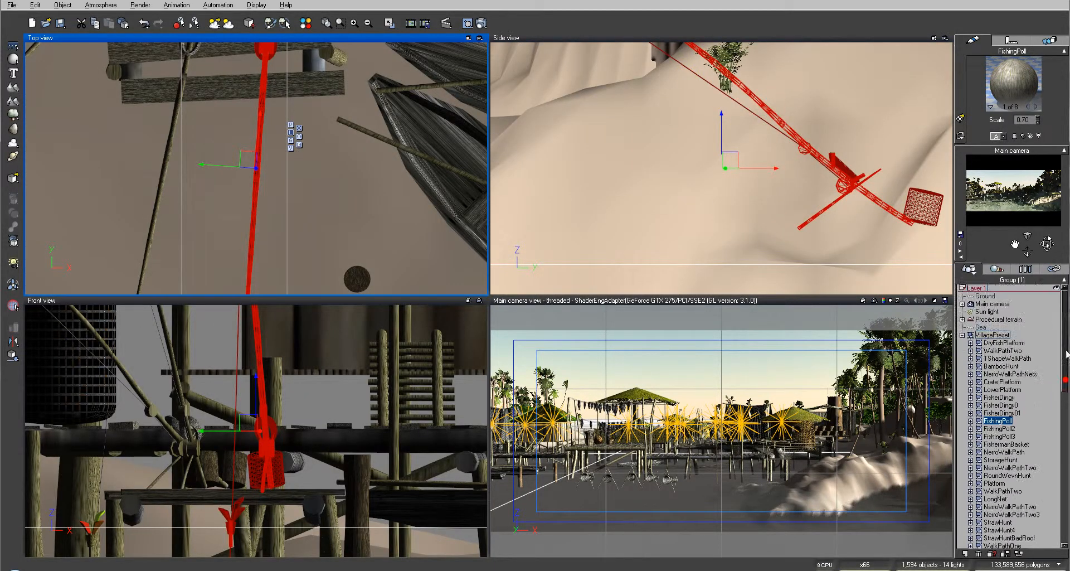
pyautogui.click(962, 335)
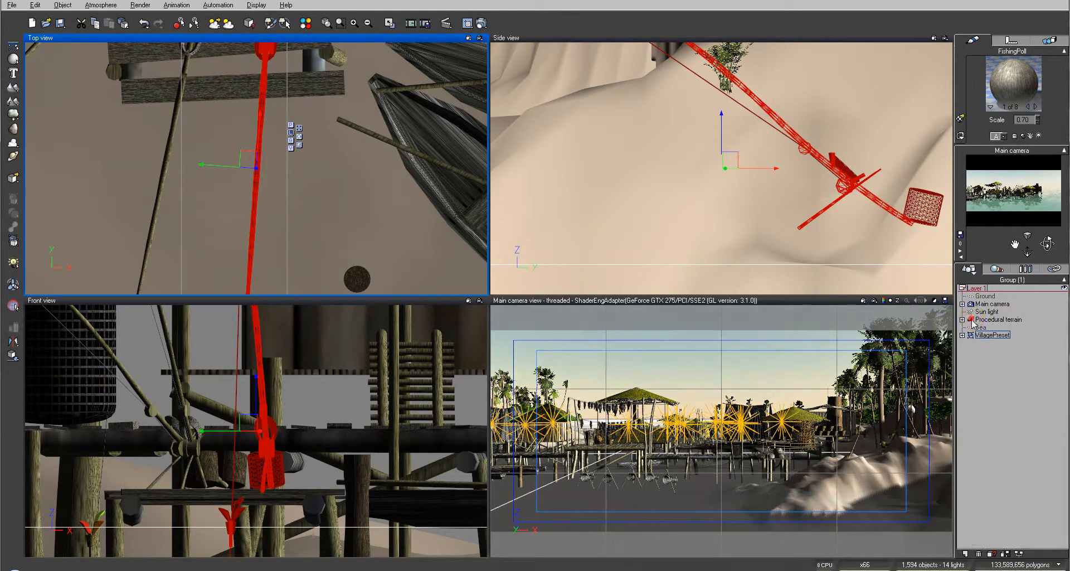
pyautogui.click(966, 554)
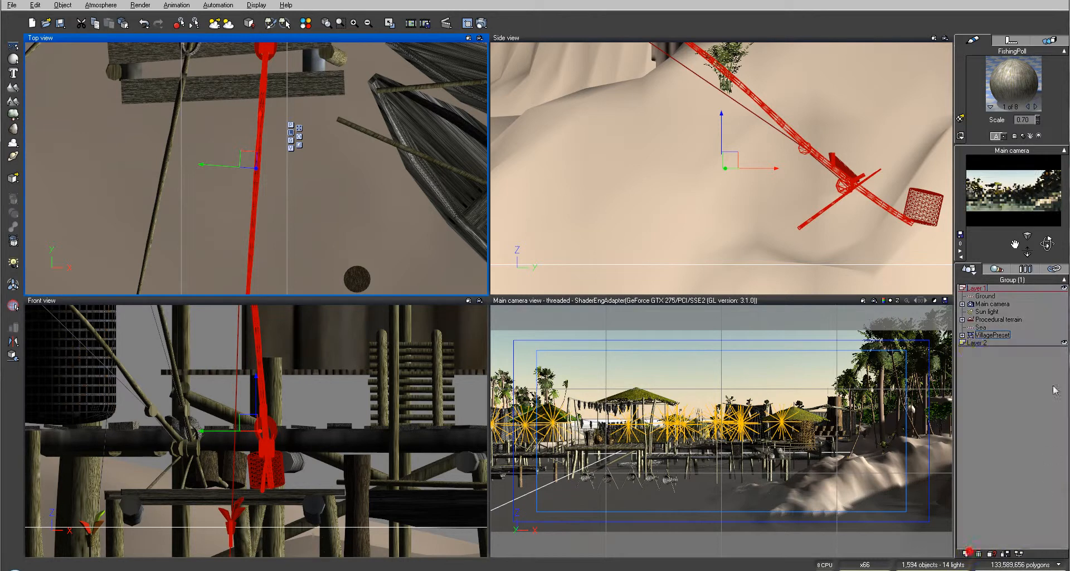
# Move the Procedural terrain into Layer 2 and hide that layer
pyautogui.click(985, 319)
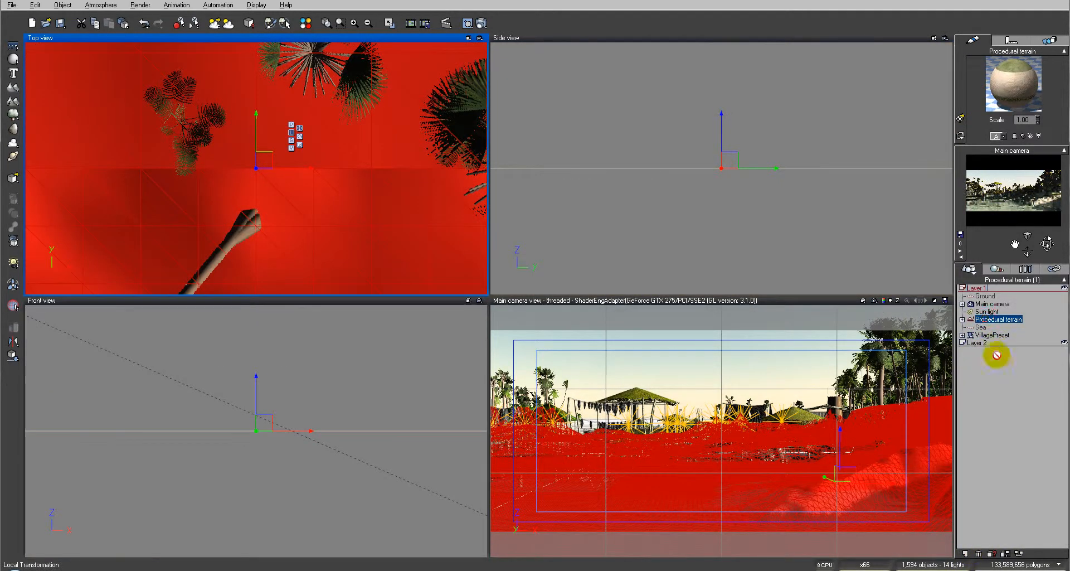
pyautogui.moveTo(979, 342); pyautogui.dragTo(981, 342)
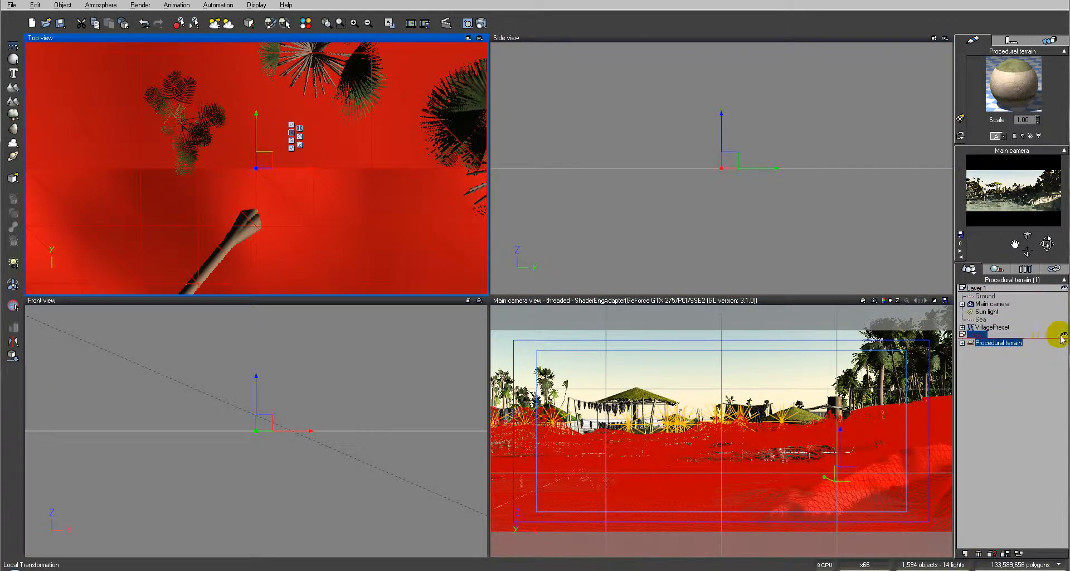
# Select the VillagePreset group and examine the layout of its huts, walkways and boats in the Top view
pyautogui.click(989, 327)
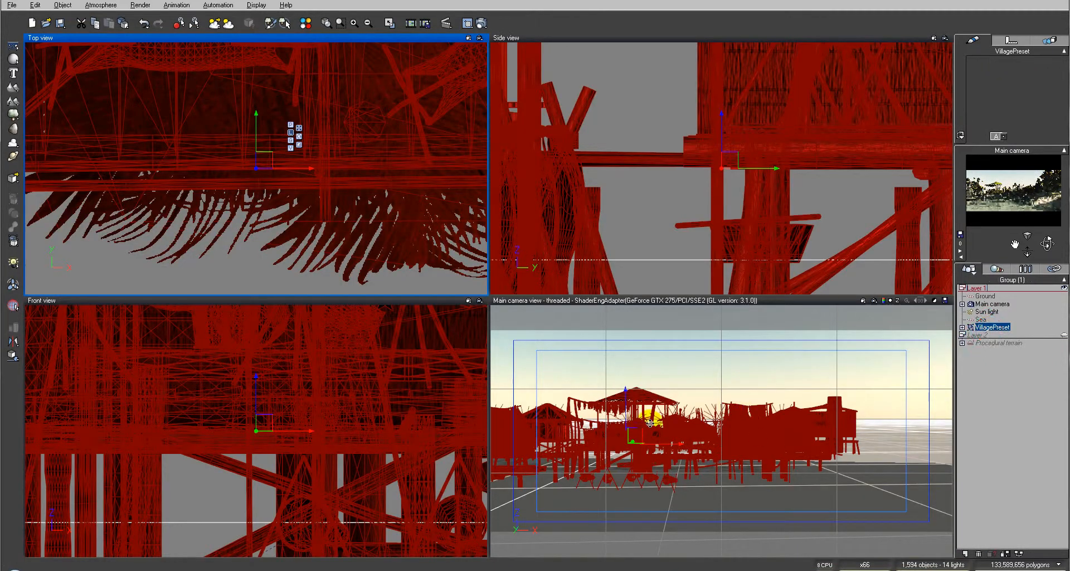
pyautogui.scroll(-4, 421, 159)
pyautogui.moveTo(302, 186); pyautogui.dragTo(422, 234, button='right')
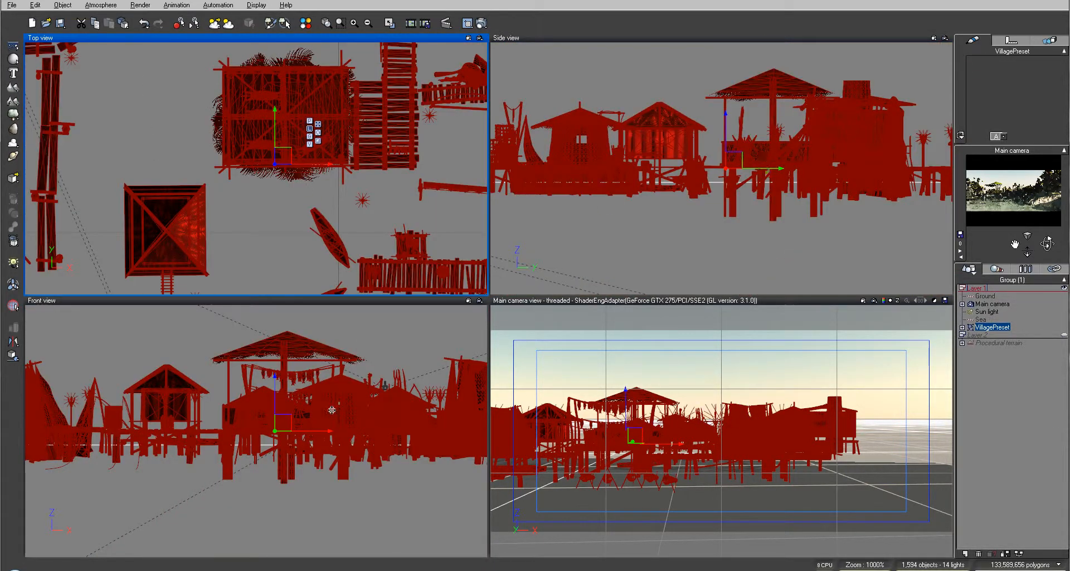
pyautogui.moveTo(396, 165); pyautogui.dragTo(364, 111, button='right')
pyautogui.moveTo(238, 205); pyautogui.dragTo(431, 116, button='right')
pyautogui.moveTo(258, 179); pyautogui.dragTo(376, 100, button='right')
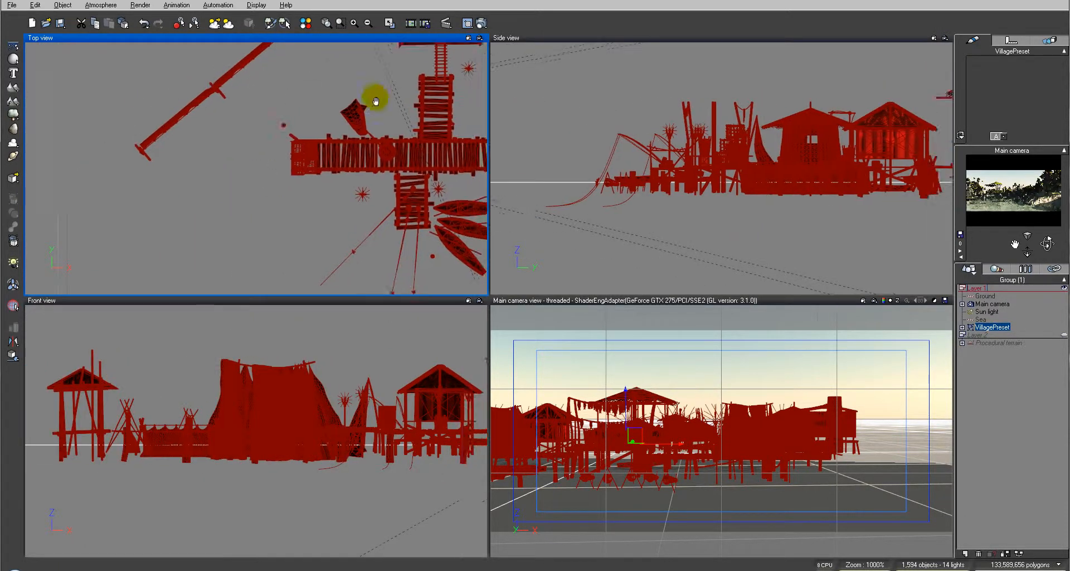
pyautogui.moveTo(440, 219); pyautogui.dragTo(411, 200, button='right')
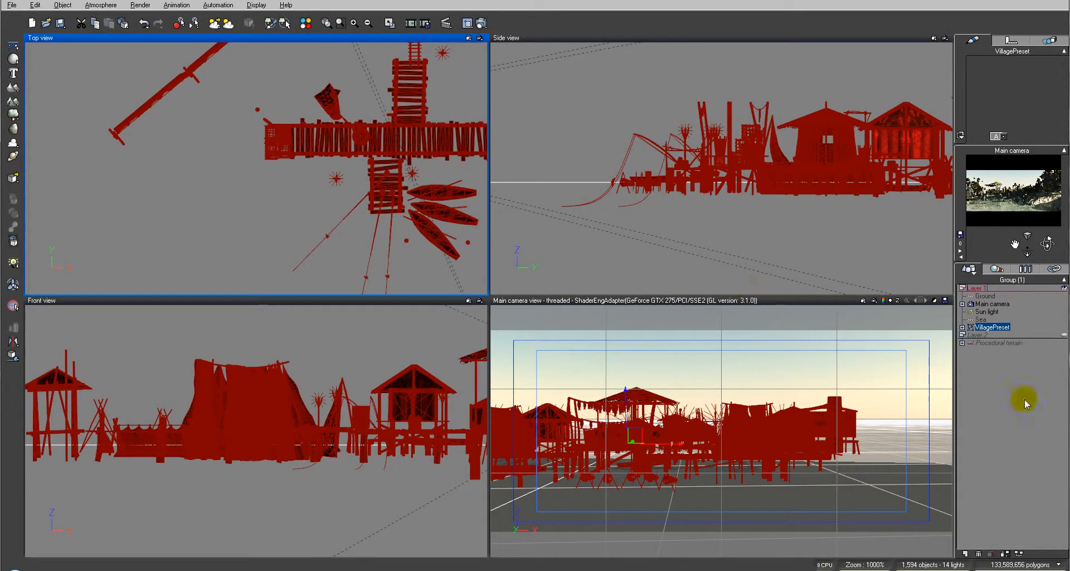
# Expand the VillagePreset group, look through its list of parts and select the first DryFishPlatform
pyautogui.click(962, 328)
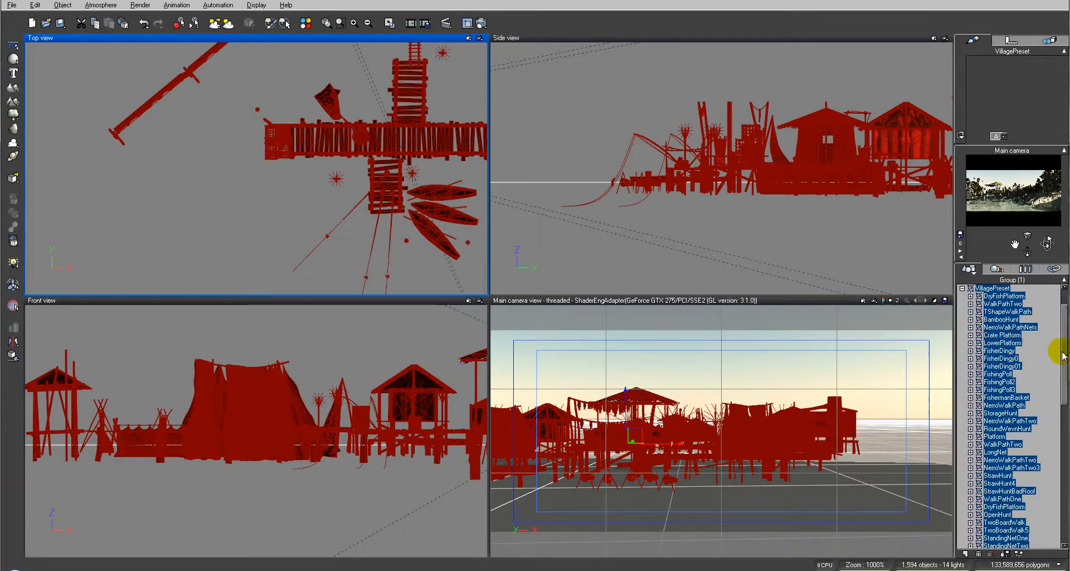
pyautogui.scroll(-3, 1062, 356)
pyautogui.scroll(3, 1064, 346)
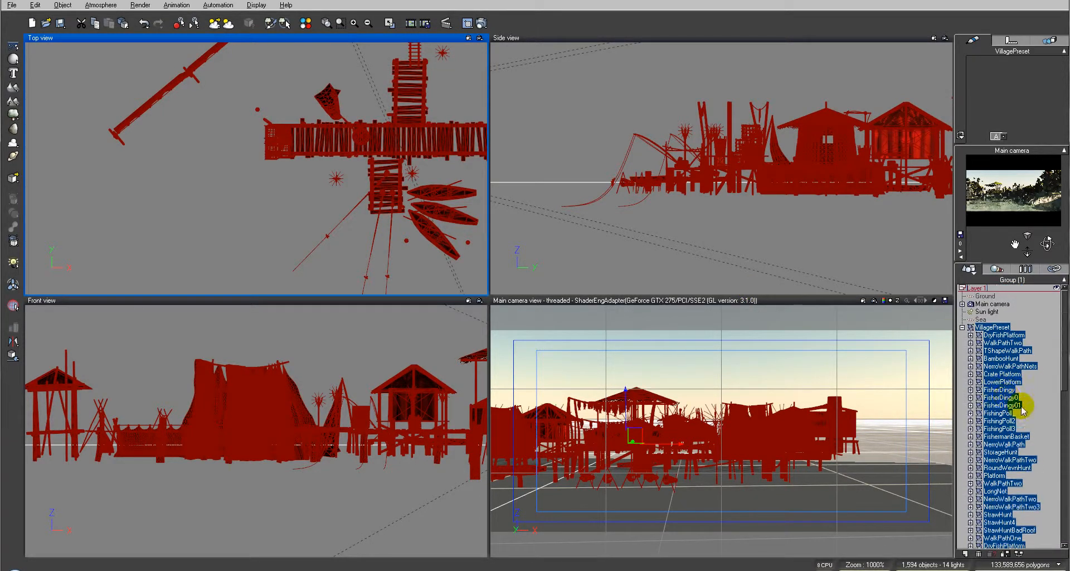
pyautogui.scroll(-3, 1042, 328)
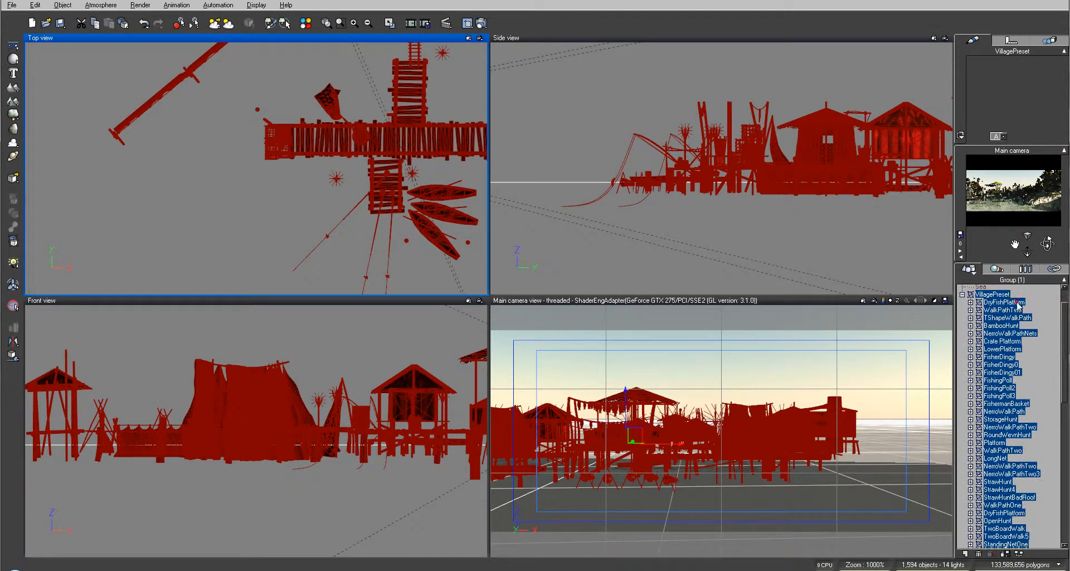
pyautogui.click(1004, 302)
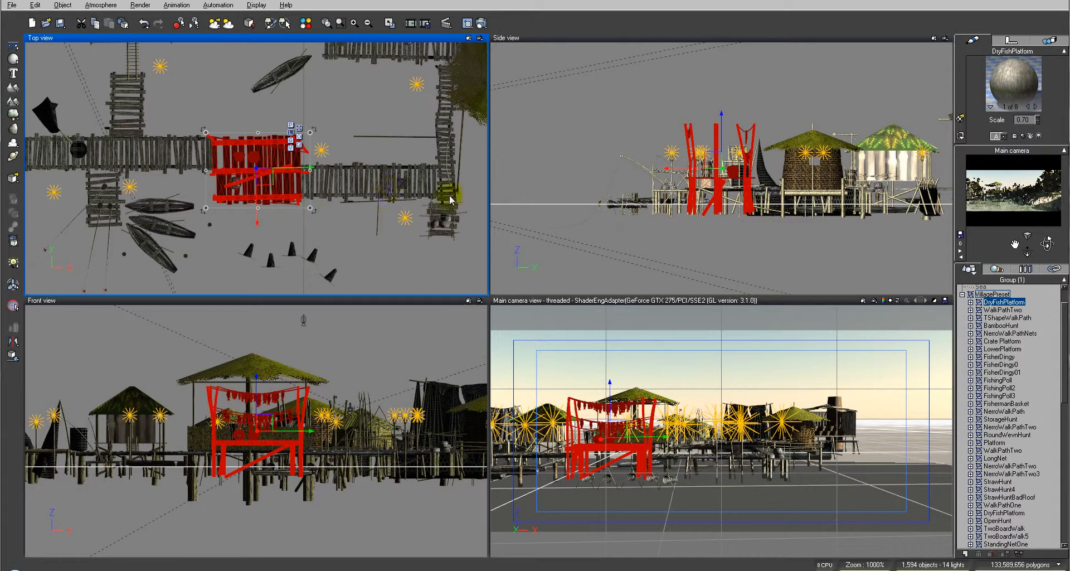
pyautogui.scroll(3, 1063, 338)
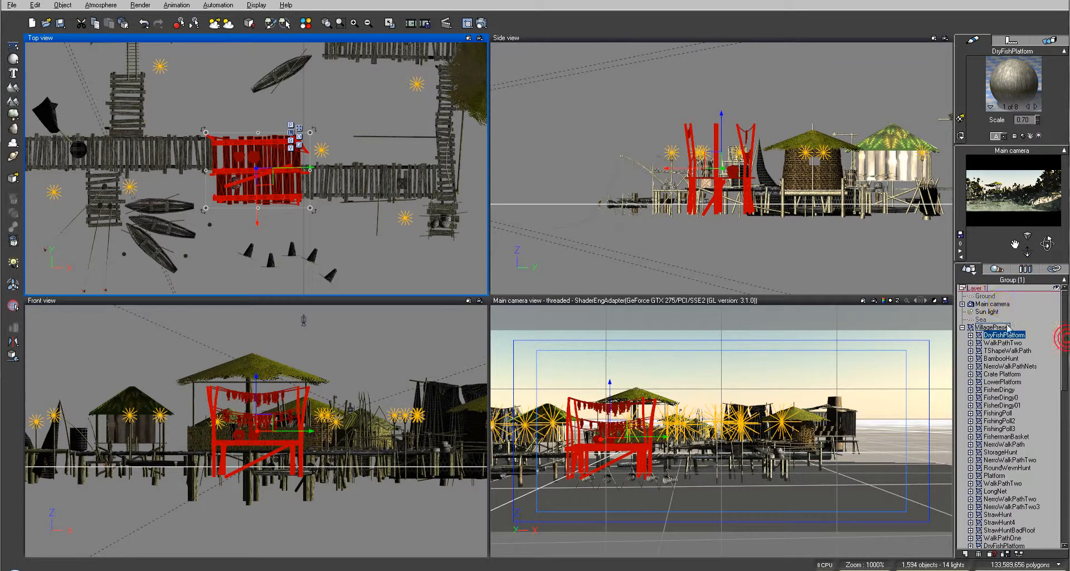
# Move the main camera in front of the DryFishPlatform, close to the village, at a height of about 12.1 m
pyautogui.click(992, 303)
pyautogui.moveTo(728, 153); pyautogui.dragTo(850, 139)
pyautogui.click(280, 100)
pyautogui.moveTo(280, 101); pyautogui.dragTo(368, 270, button='right')
pyautogui.click(353, 231)
pyautogui.moveTo(347, 205); pyautogui.dragTo(252, 131)
pyautogui.moveTo(369, 115); pyautogui.dragTo(413, 264, button='right')
pyautogui.moveTo(294, 283); pyautogui.dragTo(267, 178)
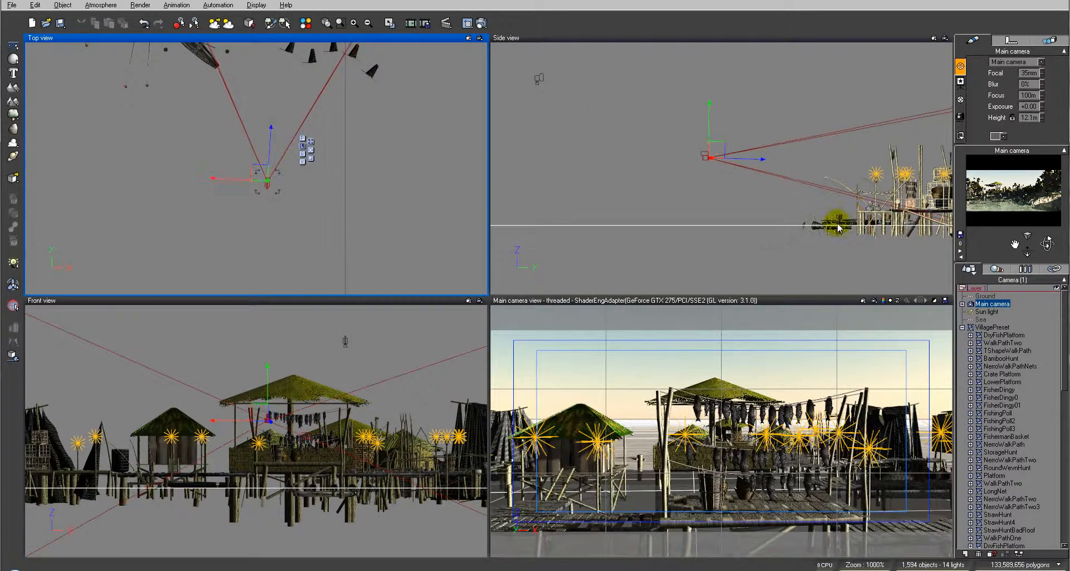
# Raise the main camera to about 19.8 m and tilt it down to frame the fish-drying platform
pyautogui.moveTo(718, 146); pyautogui.dragTo(731, 102)
pyautogui.moveTo(1050, 242); pyautogui.dragTo(1047, 246)
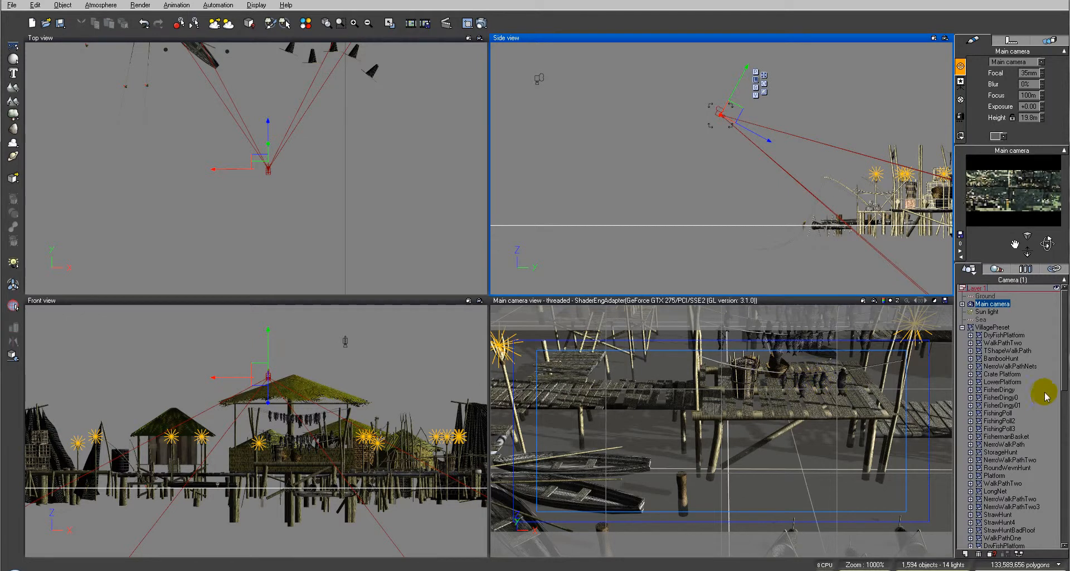
pyautogui.moveTo(1047, 241); pyautogui.dragTo(1051, 250)
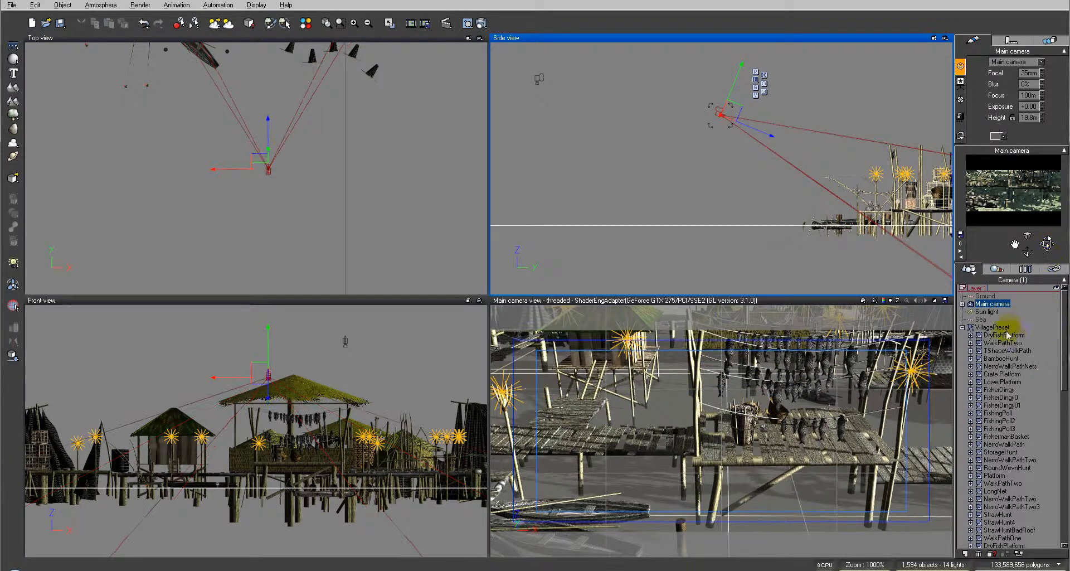
# Select the FishermanBasket on the drying platform and place a copy of it beside the original
pyautogui.moveTo(1065, 363); pyautogui.dragTo(1066, 405)
pyautogui.click(745, 421)
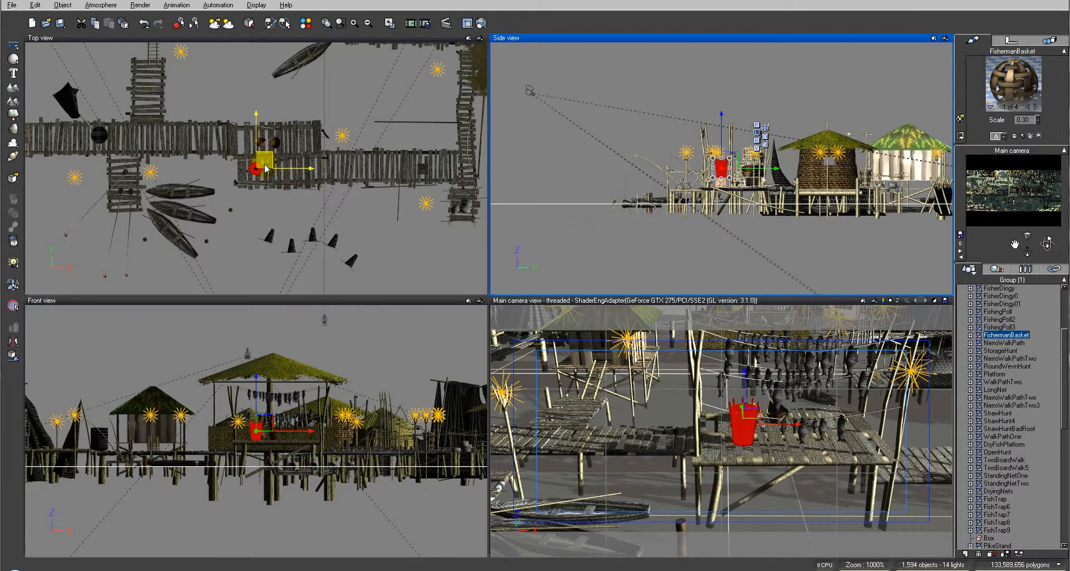
pyautogui.moveTo(264, 165)
pyautogui.keyDown('alt'); pyautogui.mouseDown()
pyautogui.moveTo(299, 168)
pyautogui.moveTo(279, 177)
pyautogui.mouseUp(); pyautogui.keyUp('alt')
# Render the close-up of the two baskets on the drying platform, accept the post render options and close the render
pyautogui.click(481, 23)
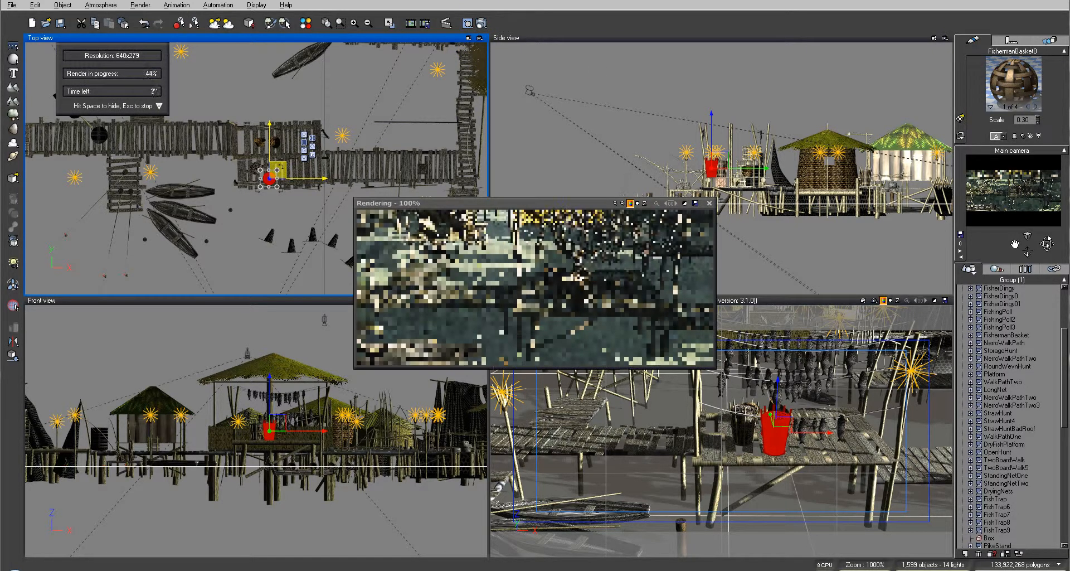
pyautogui.click(937, 279)
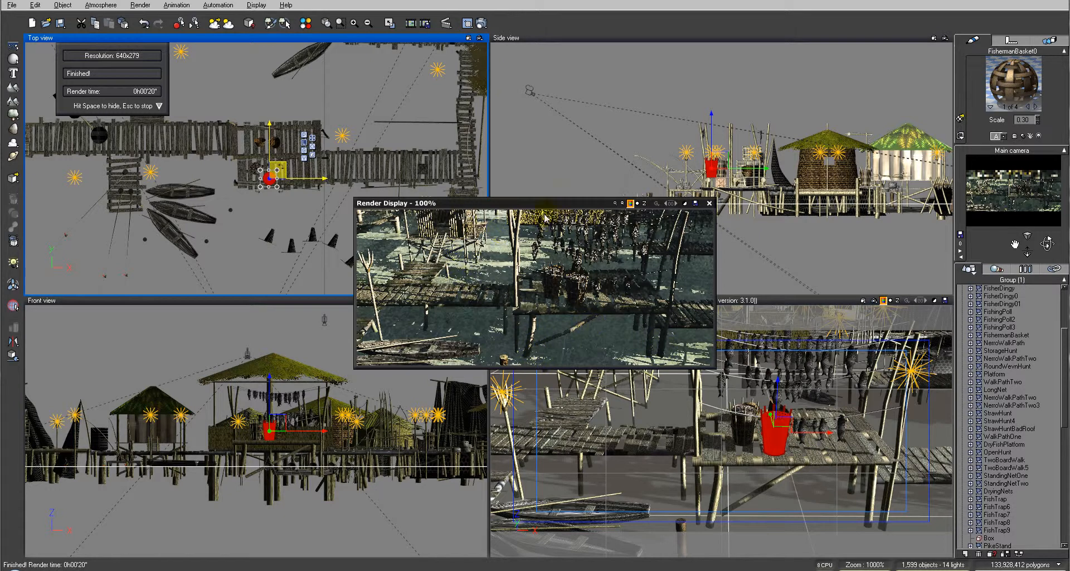
pyautogui.click(708, 204)
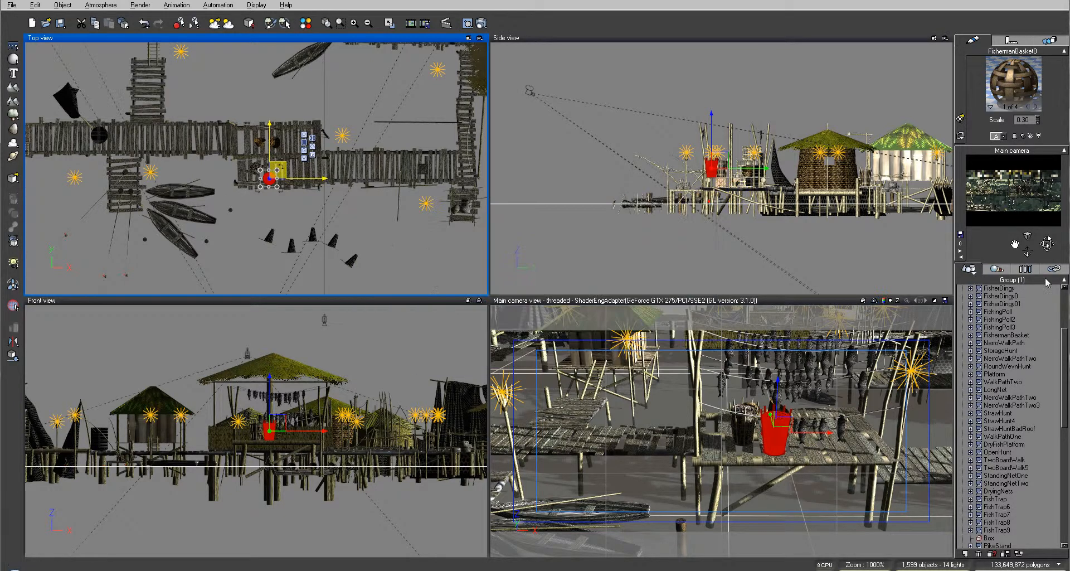
# Shift the main camera sideways along the village, move it back and up to about 30.6 m, and reorient it over the huts
pyautogui.moveTo(1065, 346); pyautogui.dragTo(1065, 306)
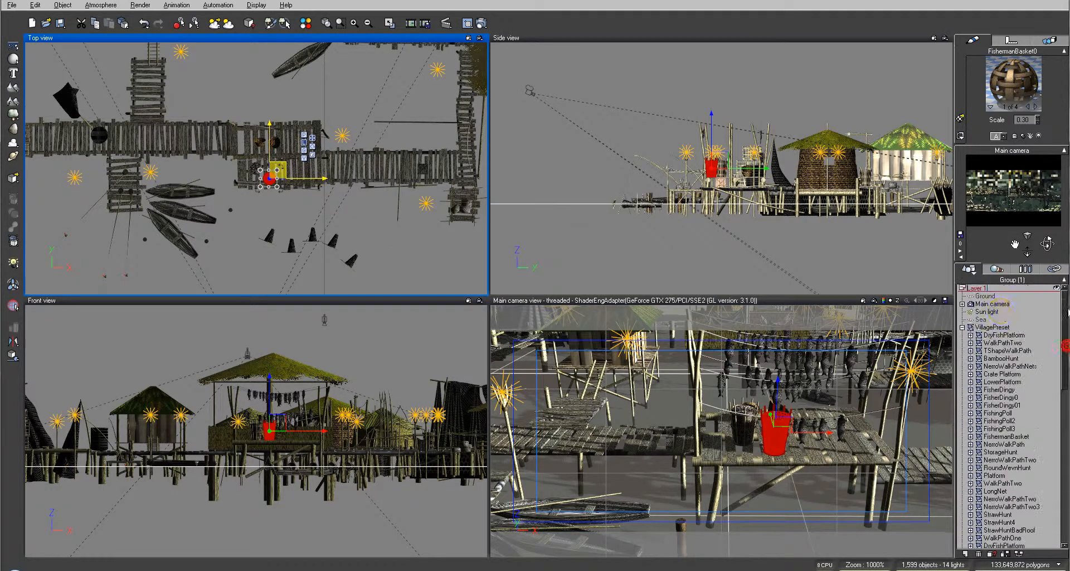
pyautogui.click(996, 304)
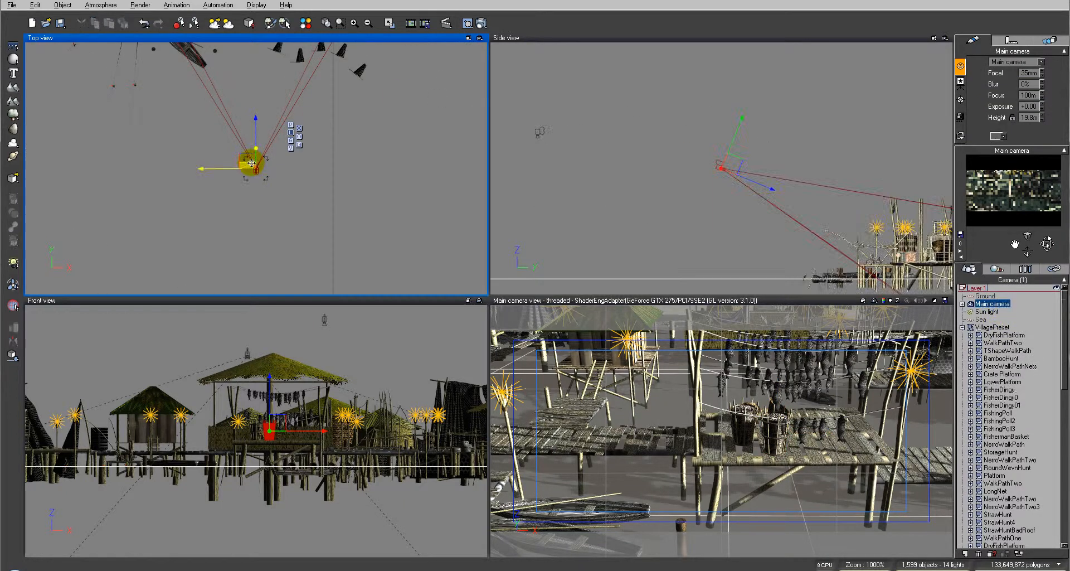
pyautogui.click(252, 163)
pyautogui.moveTo(266, 160); pyautogui.dragTo(118, 184)
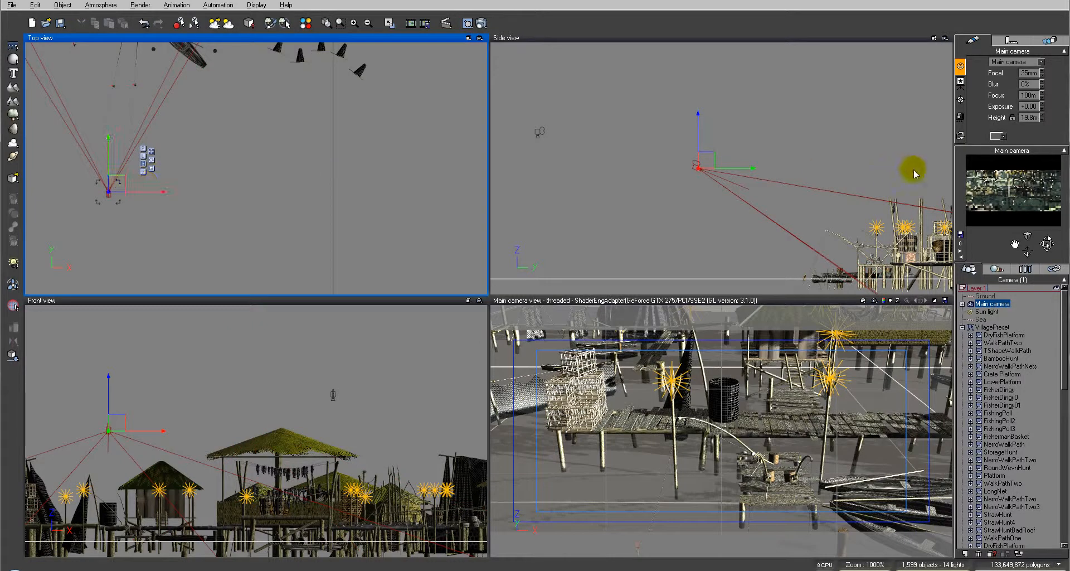
pyautogui.moveTo(698, 166); pyautogui.dragTo(564, 98)
pyautogui.moveTo(1047, 248); pyautogui.dragTo(310, 339)
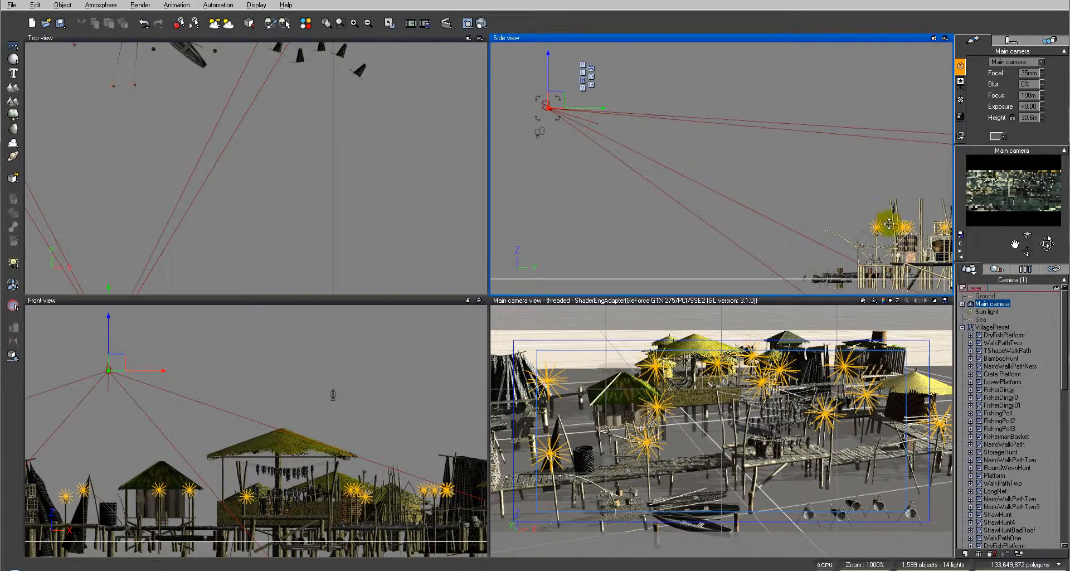
# Pull the main camera farther back at a height of about 32.7 m and turn it to frame the whole village
pyautogui.scroll(-2, 811, 216)
pyautogui.moveTo(658, 141); pyautogui.dragTo(599, 130)
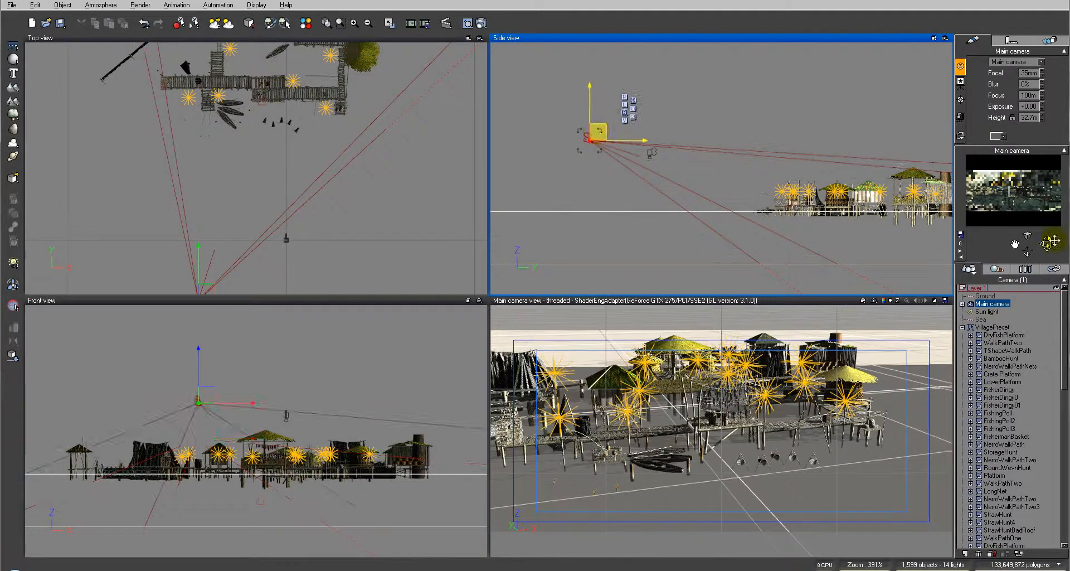
pyautogui.moveTo(1048, 243); pyautogui.dragTo(1051, 247)
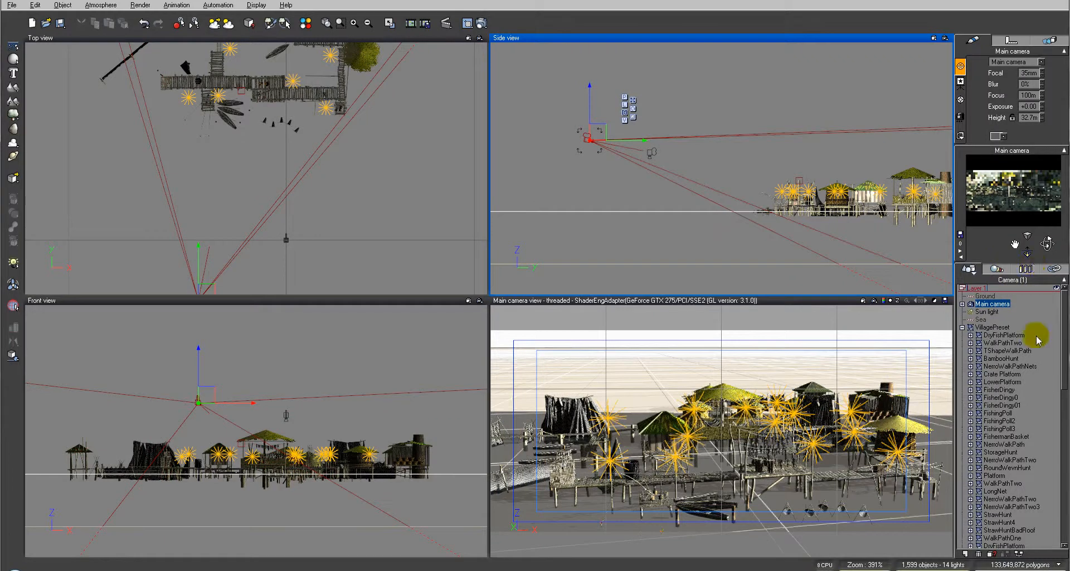
# Unhide Layer 2 with the terrain, render the whole village from the main camera and close the render
pyautogui.moveTo(1062, 358); pyautogui.dragTo(1063, 527)
pyautogui.click(1057, 532)
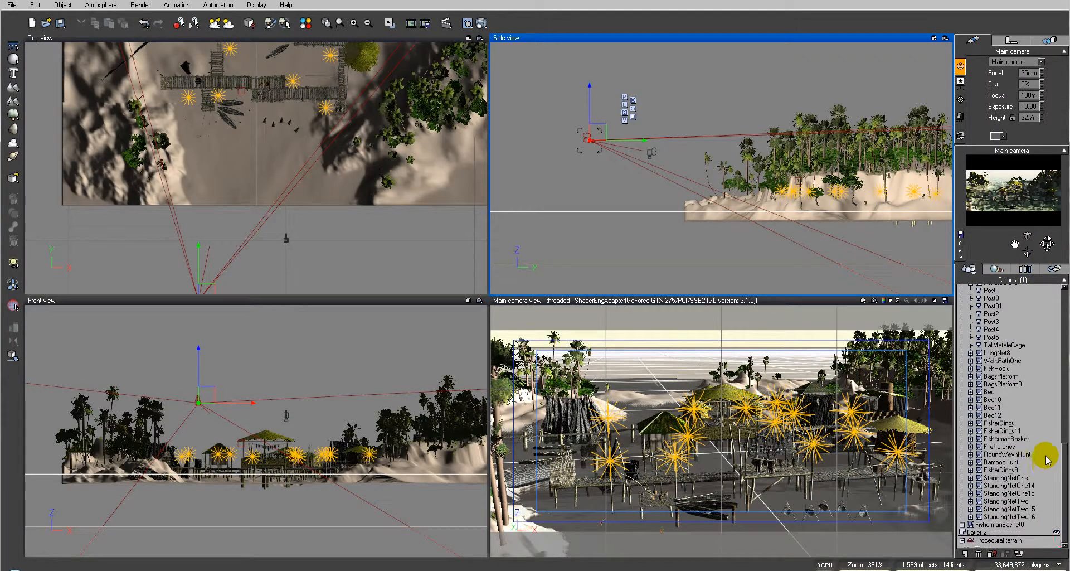
pyautogui.click(481, 23)
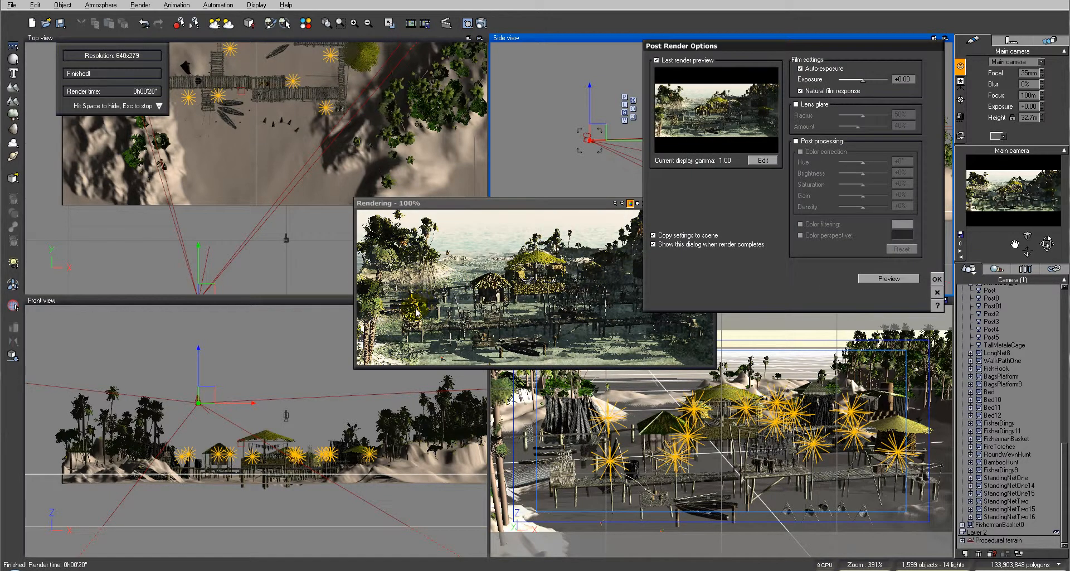
pyautogui.click(937, 278)
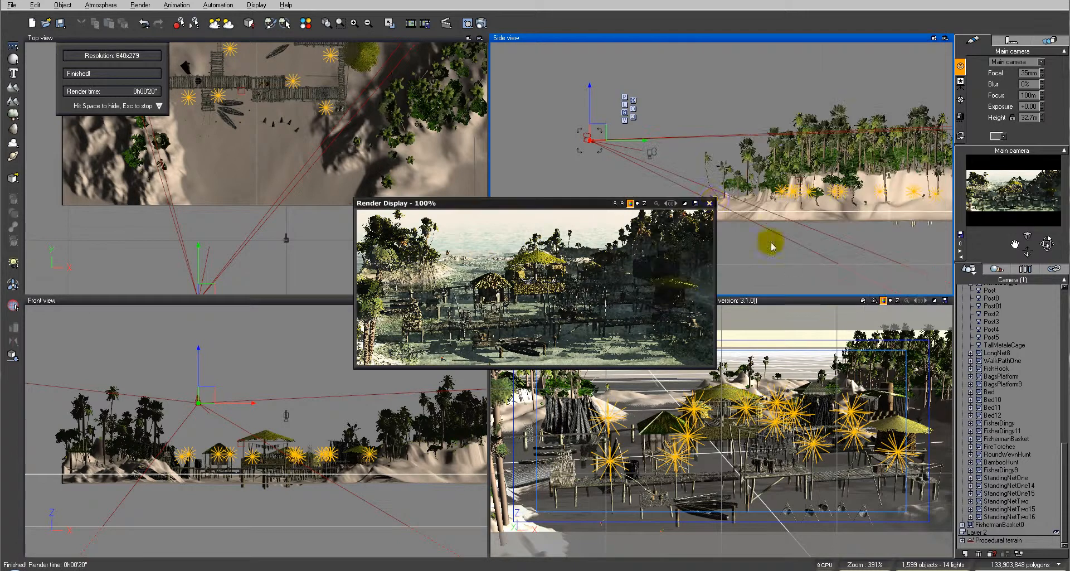
pyautogui.click(708, 203)
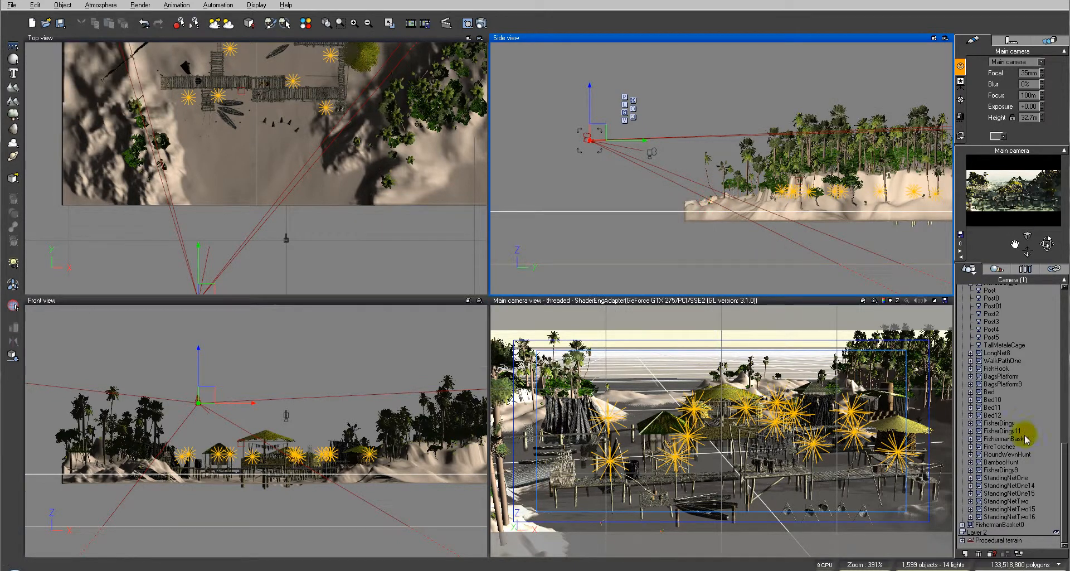
# Select LongNet8 and LongNet in turn to locate both nets in the village
pyautogui.click(998, 352)
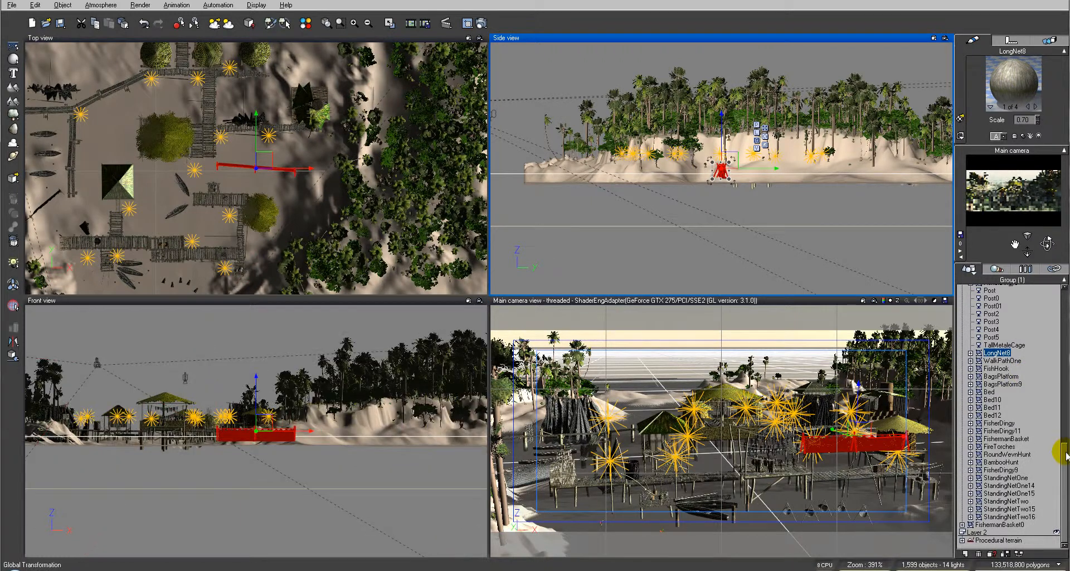
pyautogui.moveTo(1065, 459); pyautogui.dragTo(1065, 353)
pyautogui.click(995, 366)
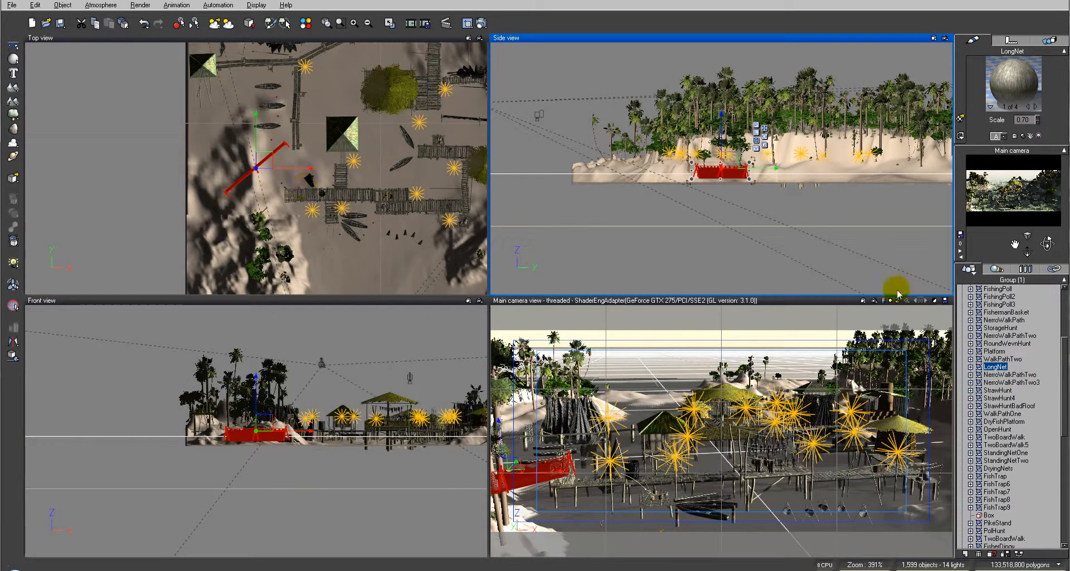
# Select the whole VillagePreset group and ungroup it into its separate objects
pyautogui.scroll(5, 1066, 369)
pyautogui.click(992, 328)
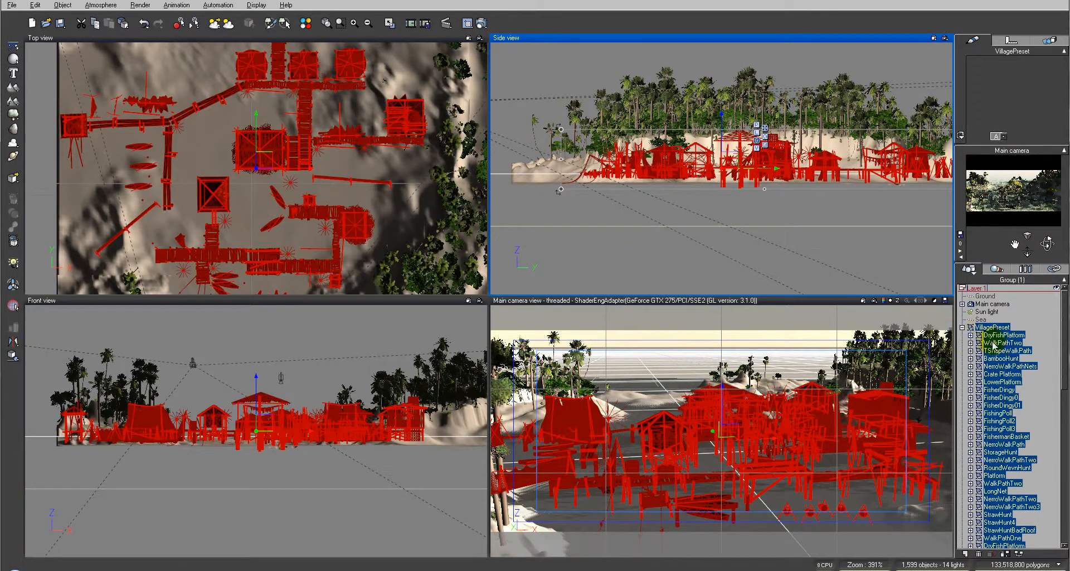
pyautogui.click(13, 240)
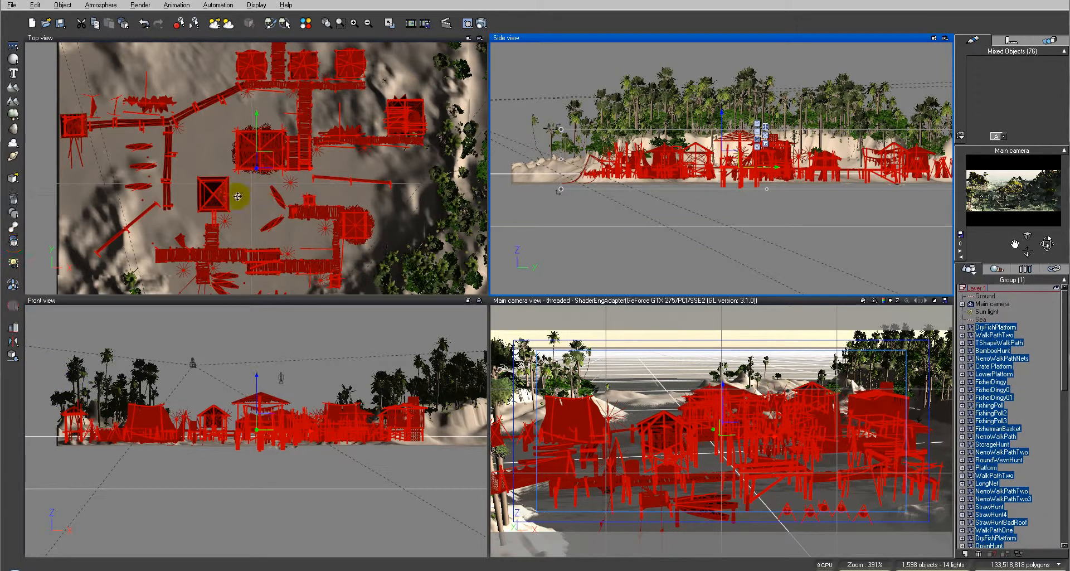
pyautogui.click(67, 212)
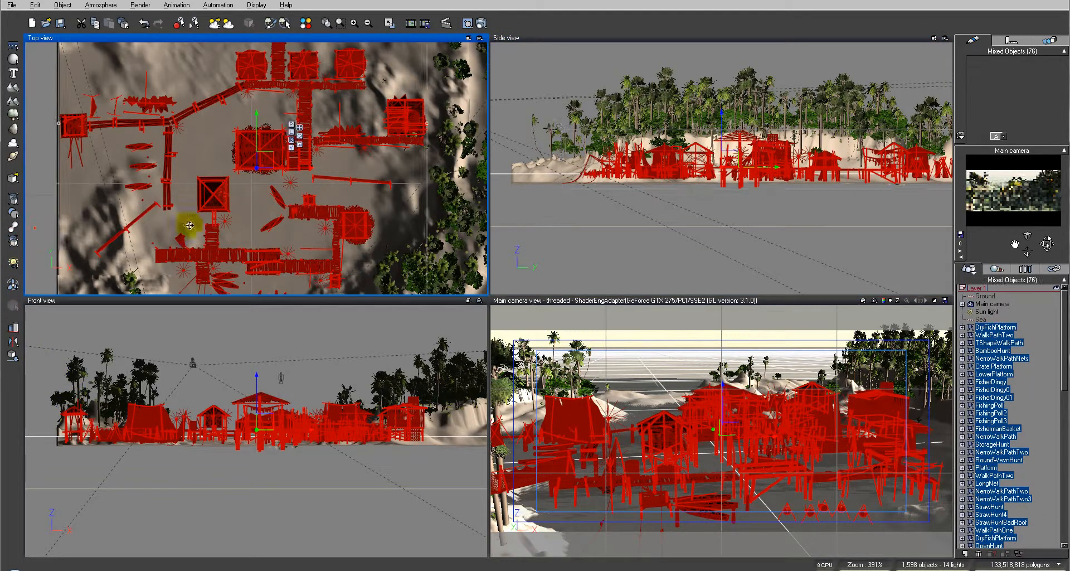
# Duplicate the LongNet fishing net from the sandy shore into the open water beside the central hut and delete the original net
pyautogui.click(993, 304)
pyautogui.moveTo(138, 114); pyautogui.dragTo(273, 344, button='right')
pyautogui.click(171, 150)
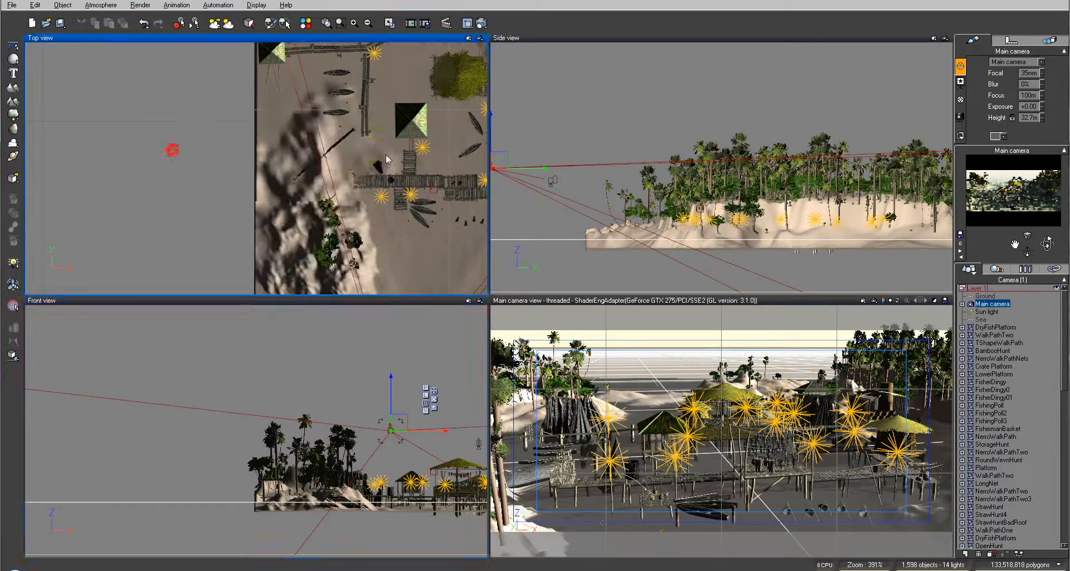
pyautogui.click(325, 144)
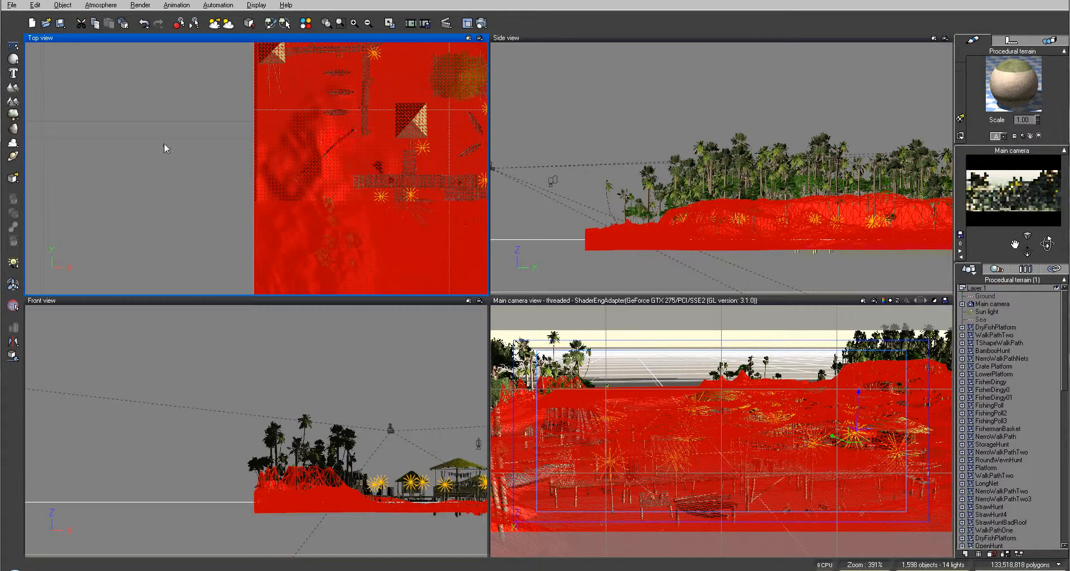
pyautogui.click(234, 150)
pyautogui.click(338, 147)
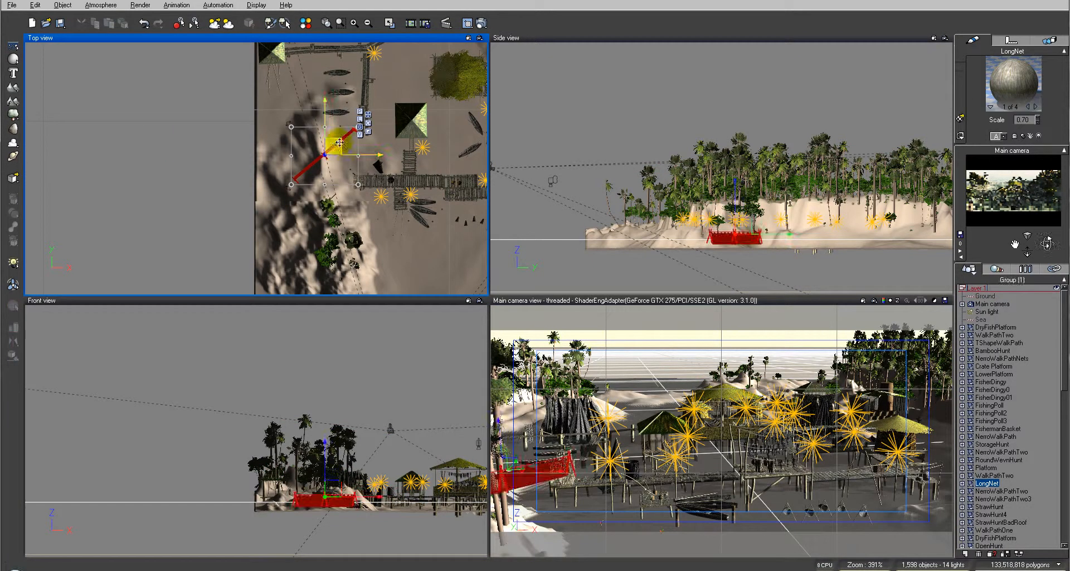
pyautogui.keyDown('alt'); pyautogui.moveTo(337, 147); pyautogui.dragTo(417, 67); pyautogui.keyUp('alt')
pyautogui.moveTo(184, 99); pyautogui.dragTo(136, 241, button='right')
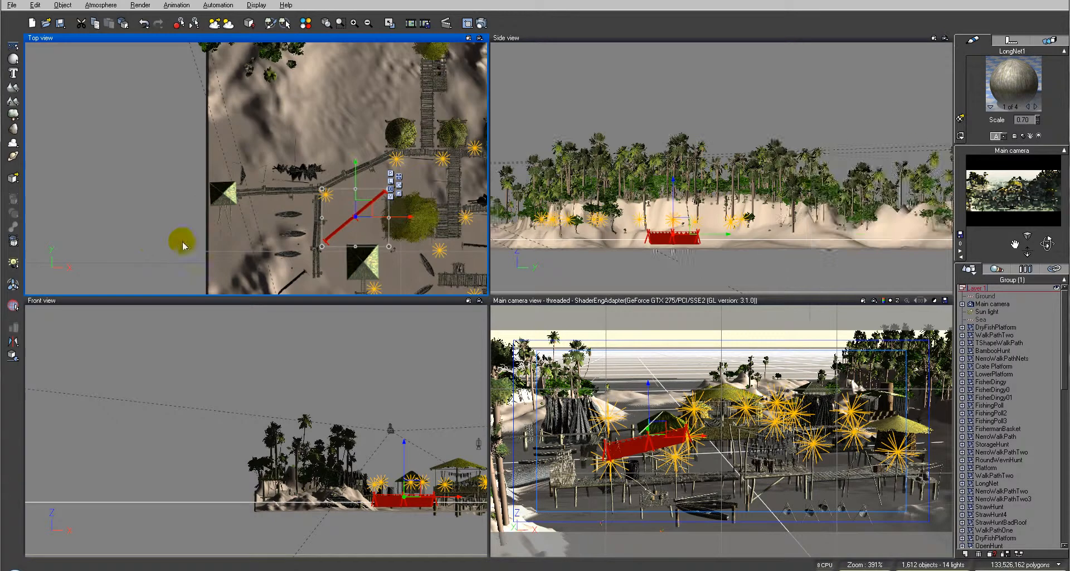
pyautogui.click(291, 286)
pyautogui.press('Delete')
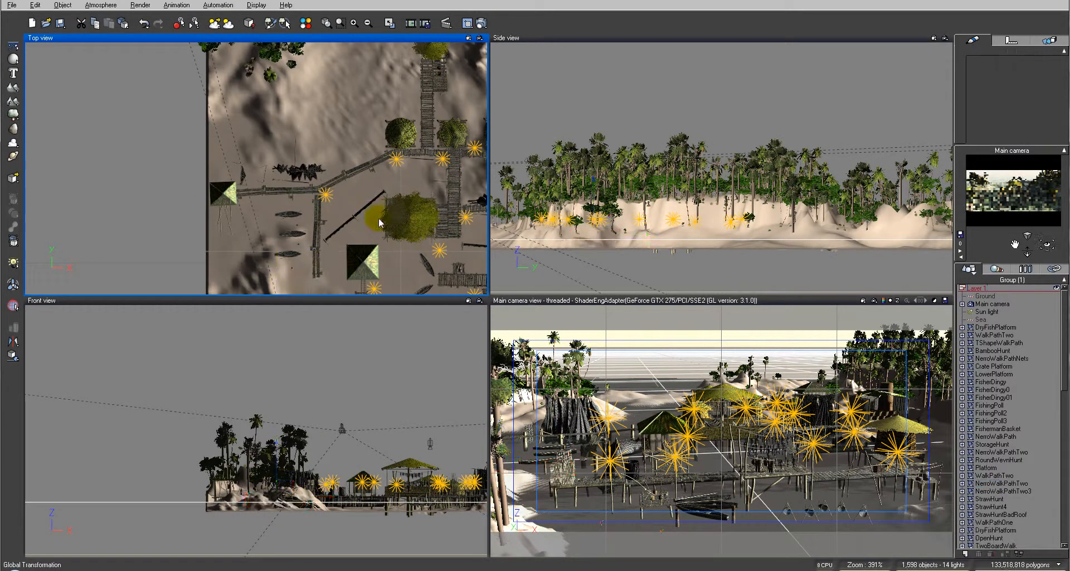
# Move the copied fishing net farther back, to the open area behind the connecting walkway, and deselect it
pyautogui.click(351, 218)
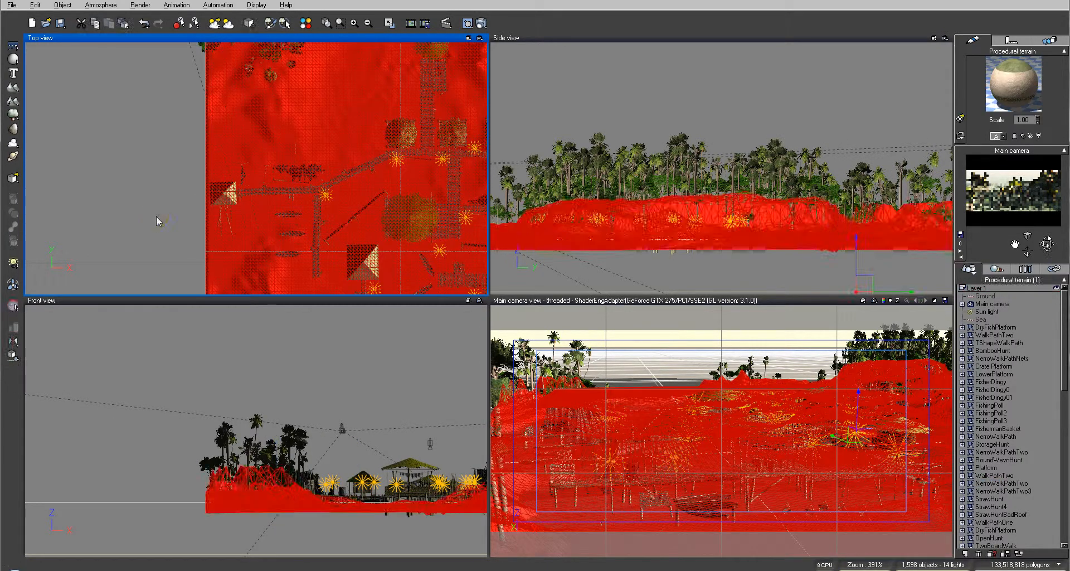
pyautogui.click(158, 221)
pyautogui.click(357, 219)
pyautogui.moveTo(357, 219); pyautogui.dragTo(382, 76)
pyautogui.moveTo(167, 199); pyautogui.dragTo(87, 85, button='right')
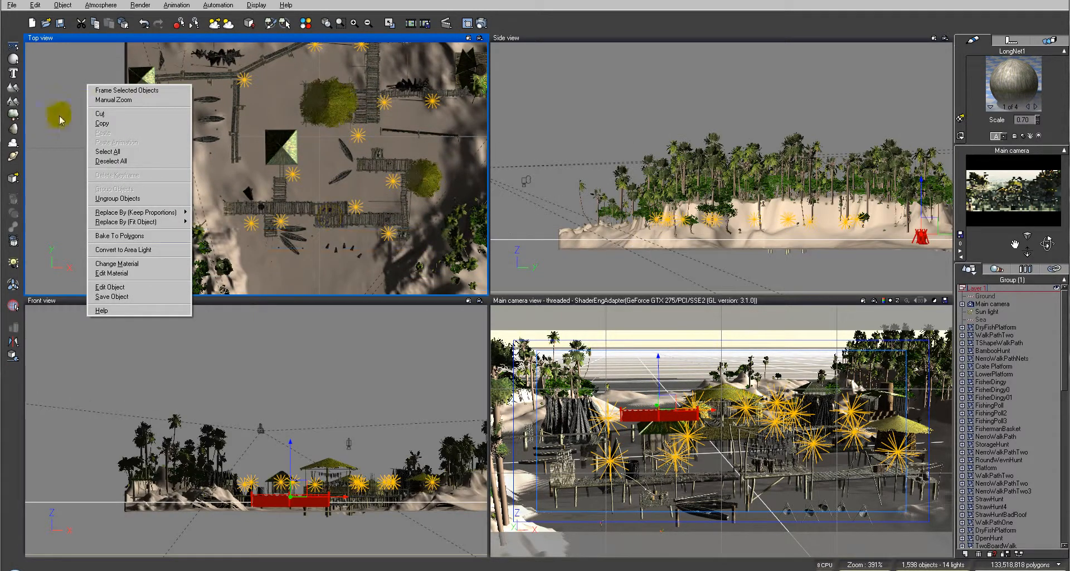
pyautogui.click(53, 95)
pyautogui.moveTo(93, 196); pyautogui.dragTo(52, 218, button='middle')
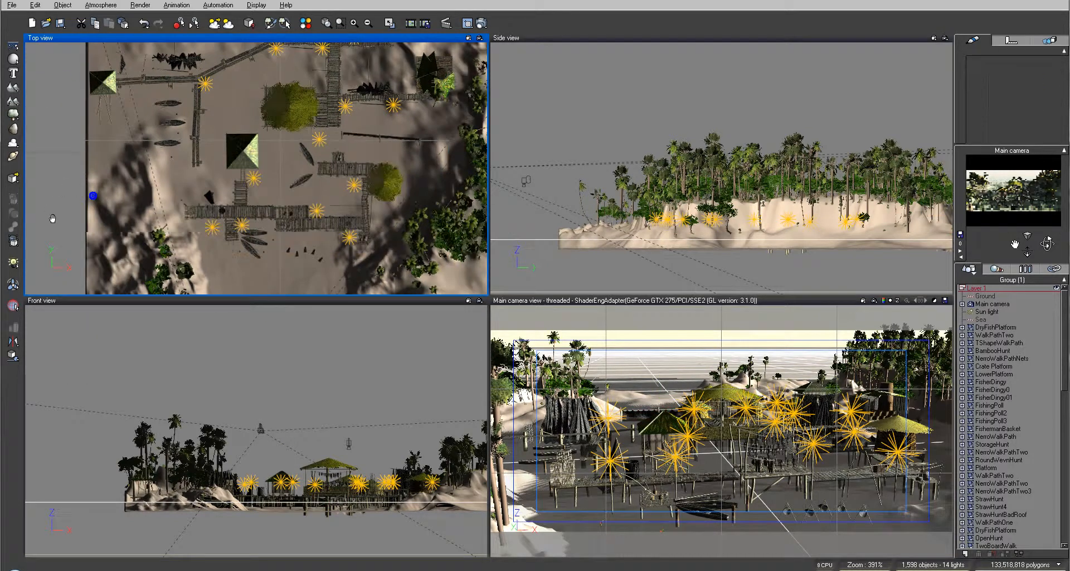
# Move the StorageHunt hut away from the trees, closer to the drying fish rack on the walkway
pyautogui.scroll(3, 432, 202)
pyautogui.moveTo(430, 198); pyautogui.dragTo(258, 232, button='right')
pyautogui.click(355, 117)
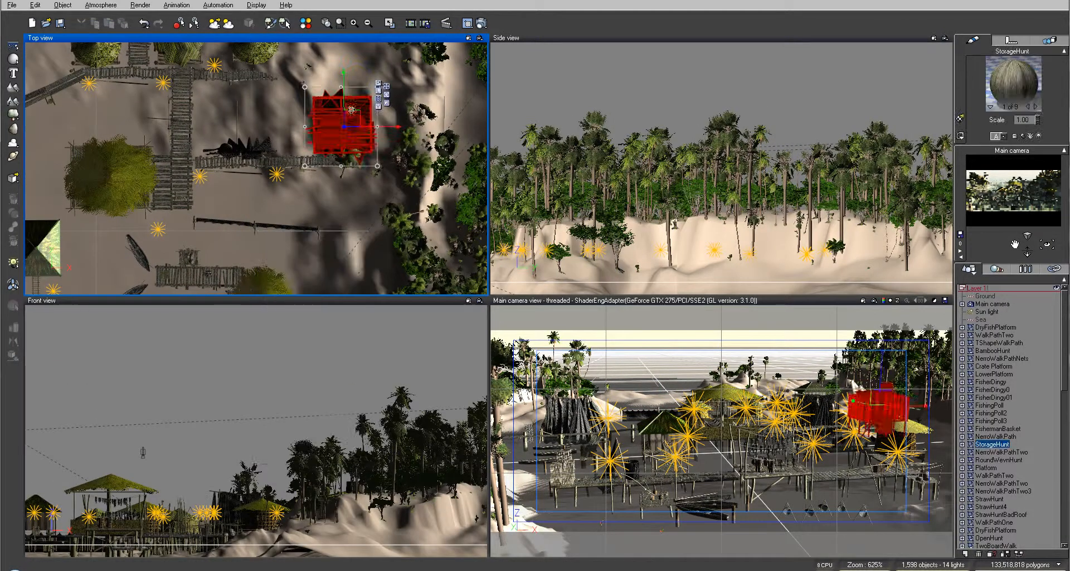
pyautogui.moveTo(339, 108); pyautogui.dragTo(319, 120)
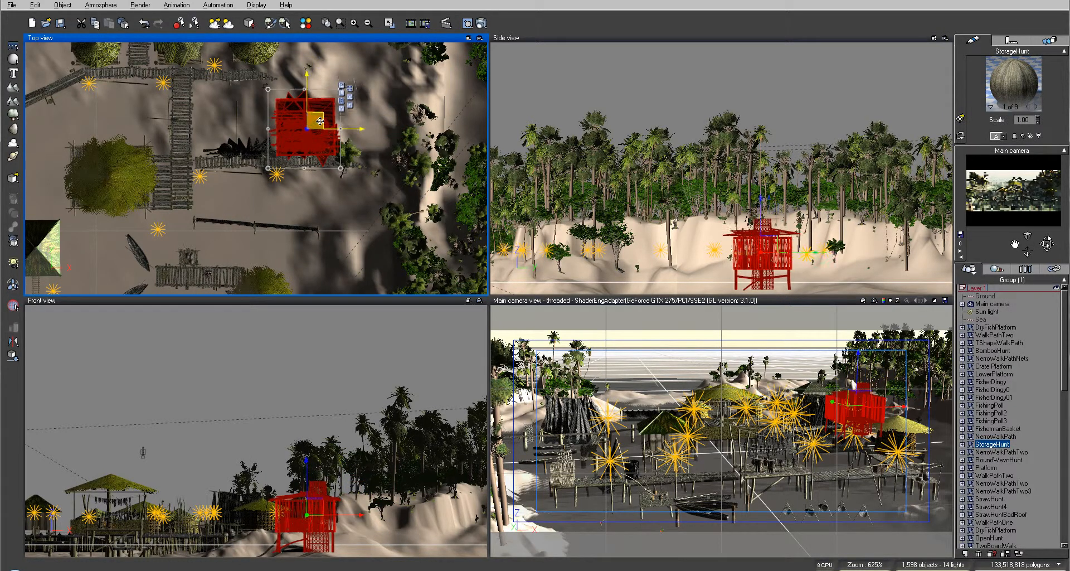
pyautogui.moveTo(347, 227); pyautogui.dragTo(425, 89, button='right')
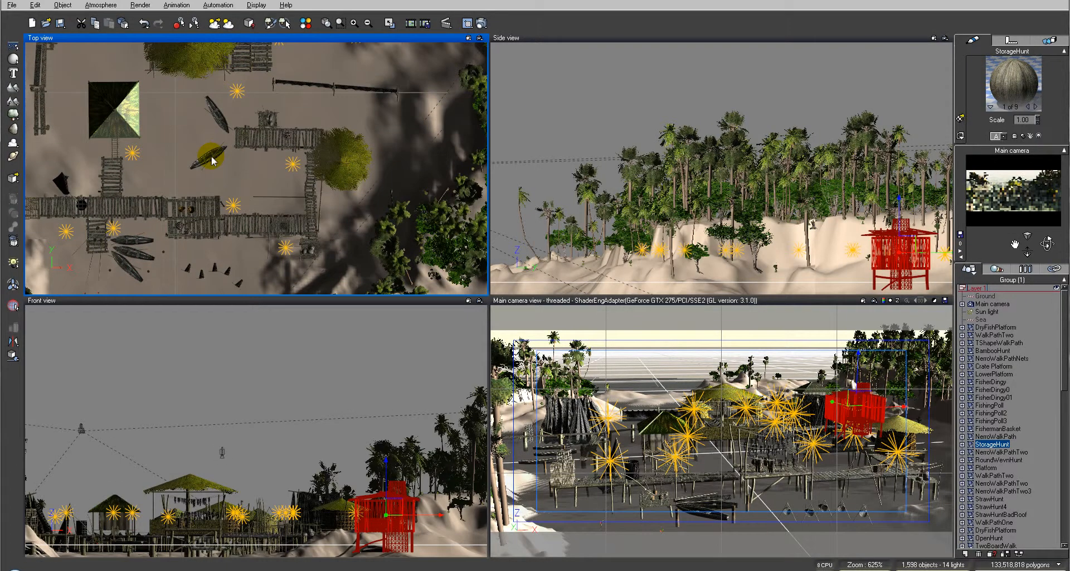
pyautogui.click(245, 180)
pyautogui.scroll(-5, 350, 183)
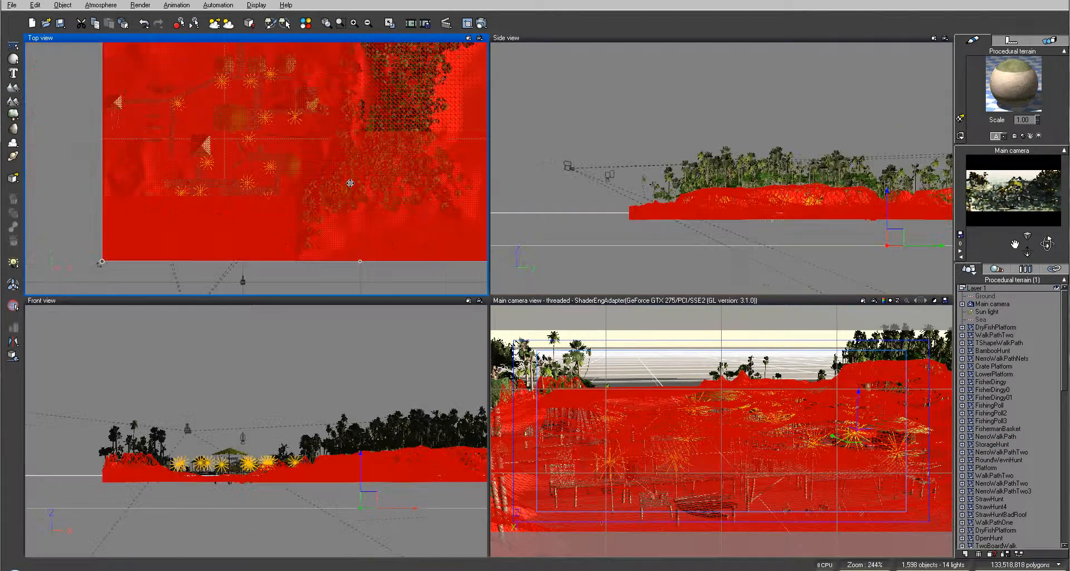
pyautogui.click(88, 168)
pyautogui.scroll(7, 205, 191)
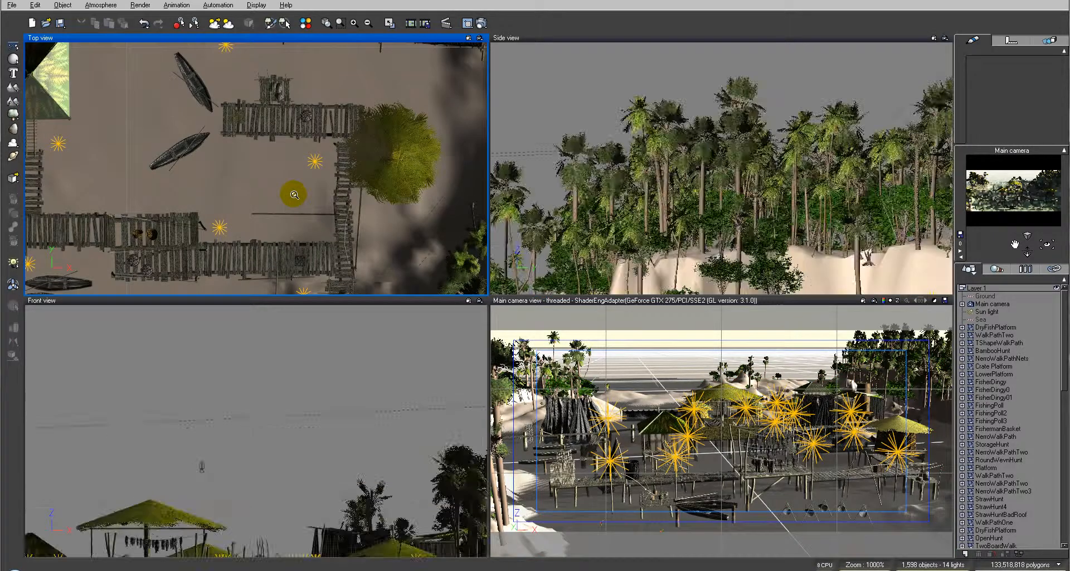
pyautogui.moveTo(202, 126); pyautogui.dragTo(308, 169, button='right')
# Lower the main camera to a height of about 28.5 m and turn its view onto the village
pyautogui.click(991, 304)
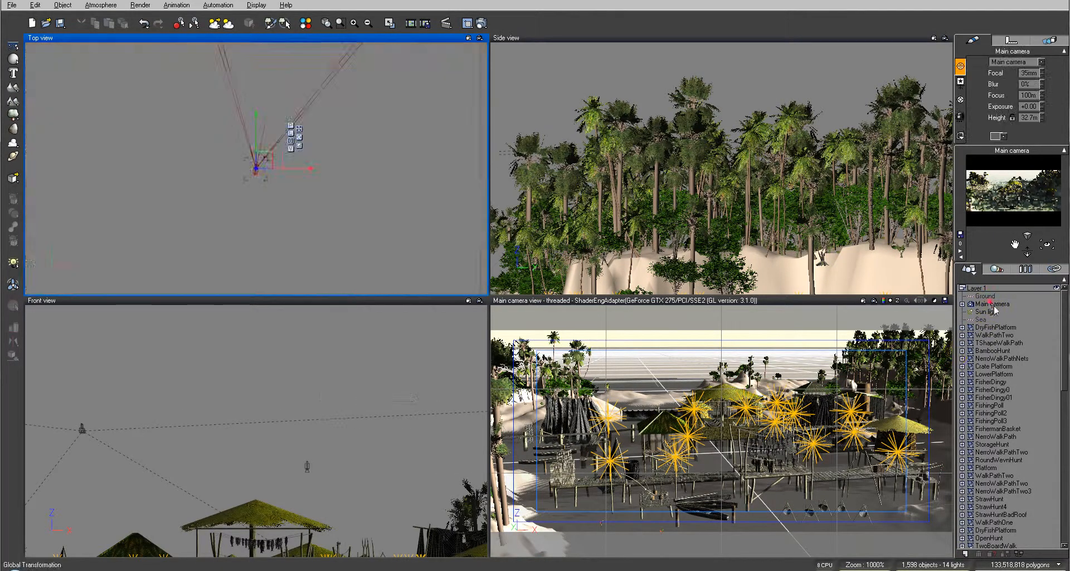
pyautogui.moveTo(726, 162); pyautogui.dragTo(771, 190)
pyautogui.moveTo(1047, 243); pyautogui.dragTo(961, 226)
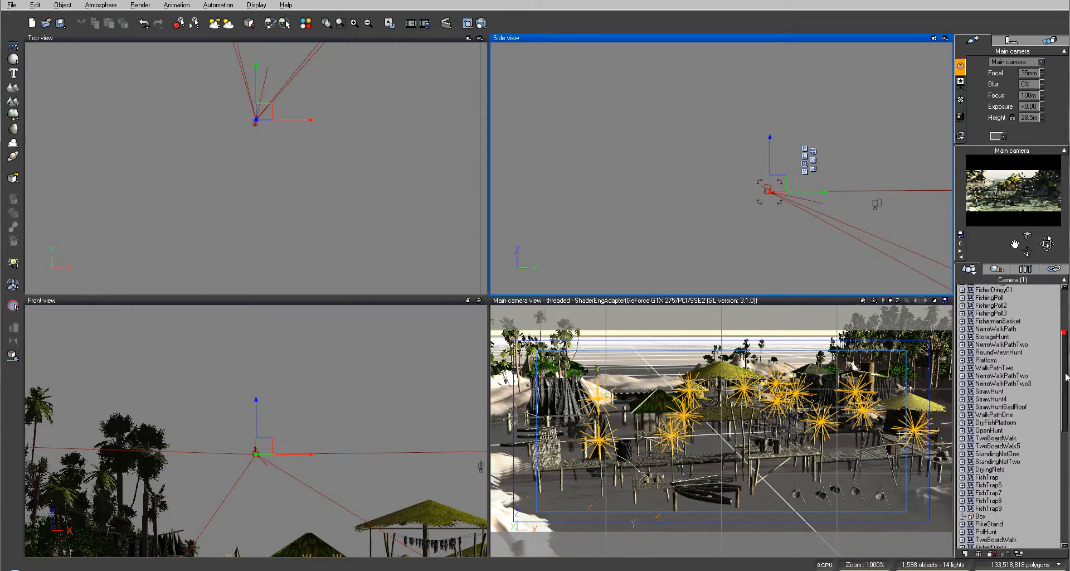
# Assign the GreenWater material from the Fishing Village collection to the Sea plane
pyautogui.click(992, 318)
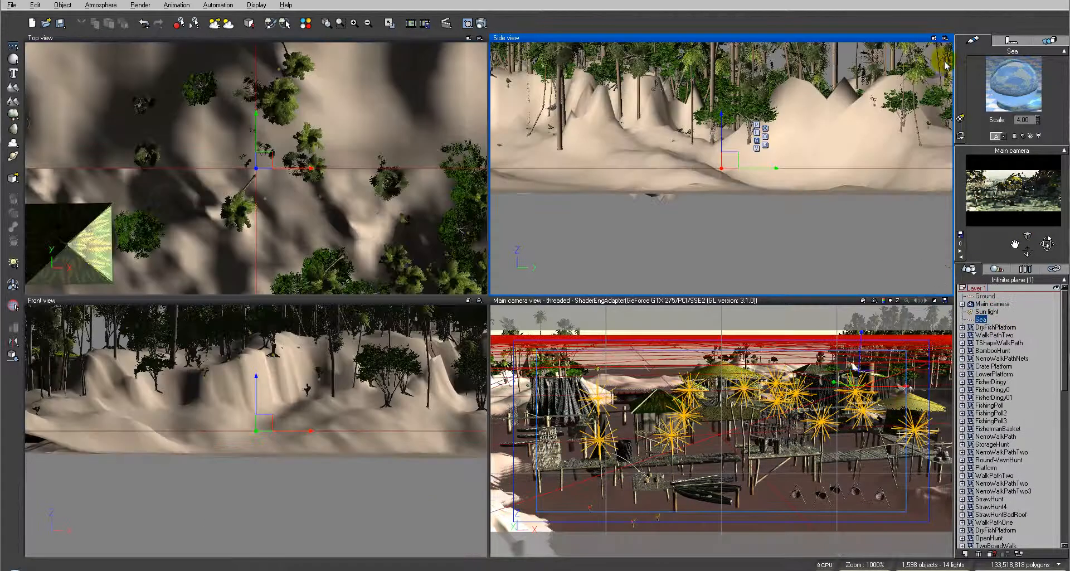
pyautogui.click(959, 118)
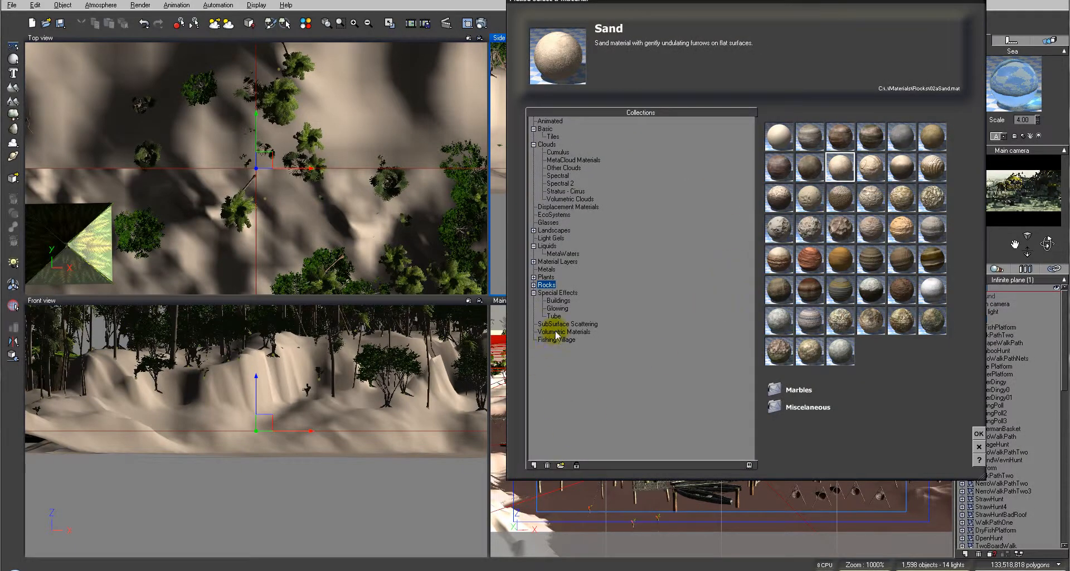
pyautogui.click(556, 339)
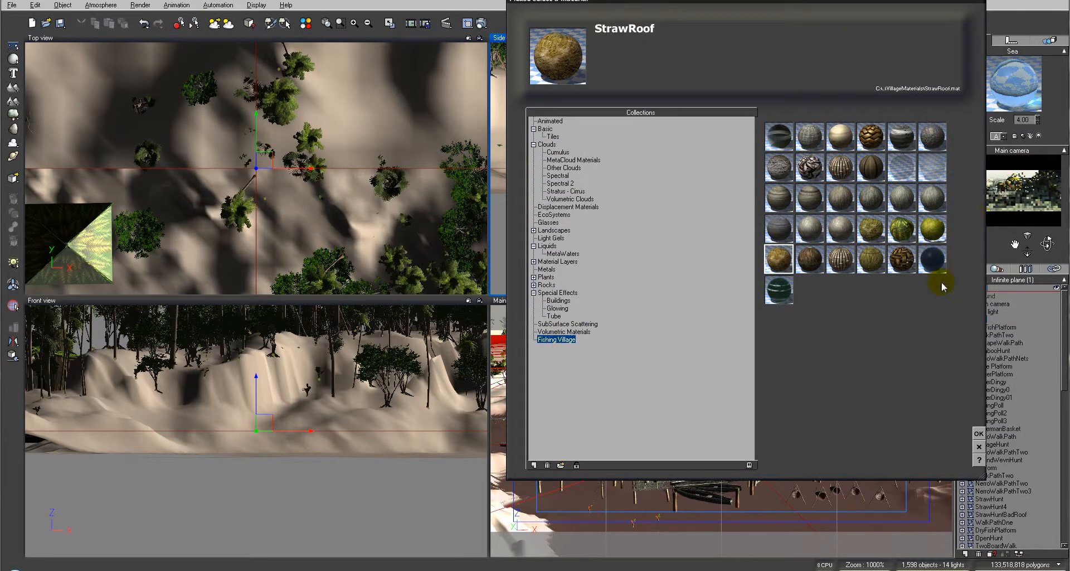
pyautogui.click(779, 290)
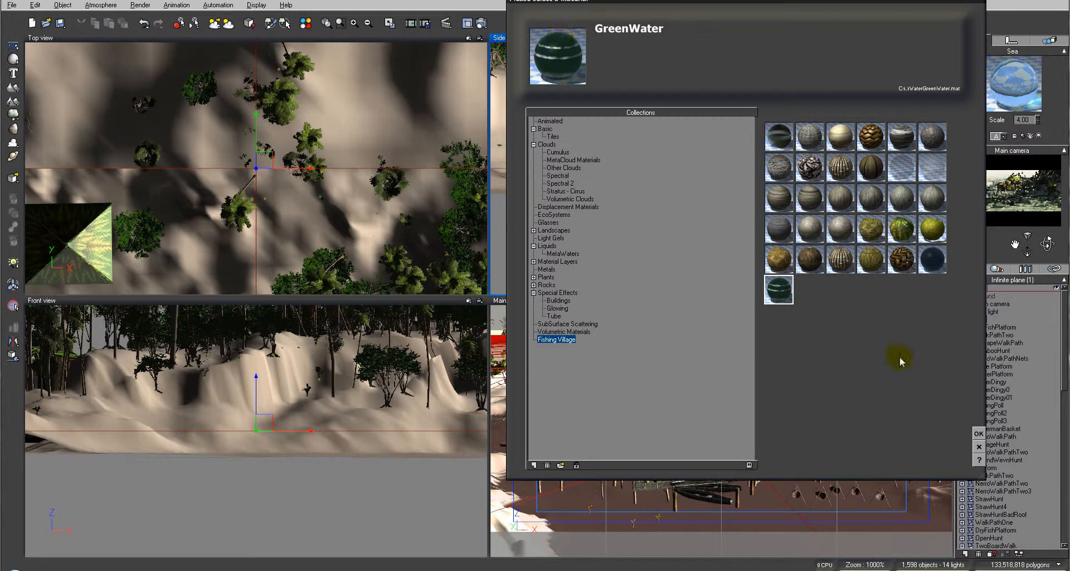
pyautogui.click(977, 433)
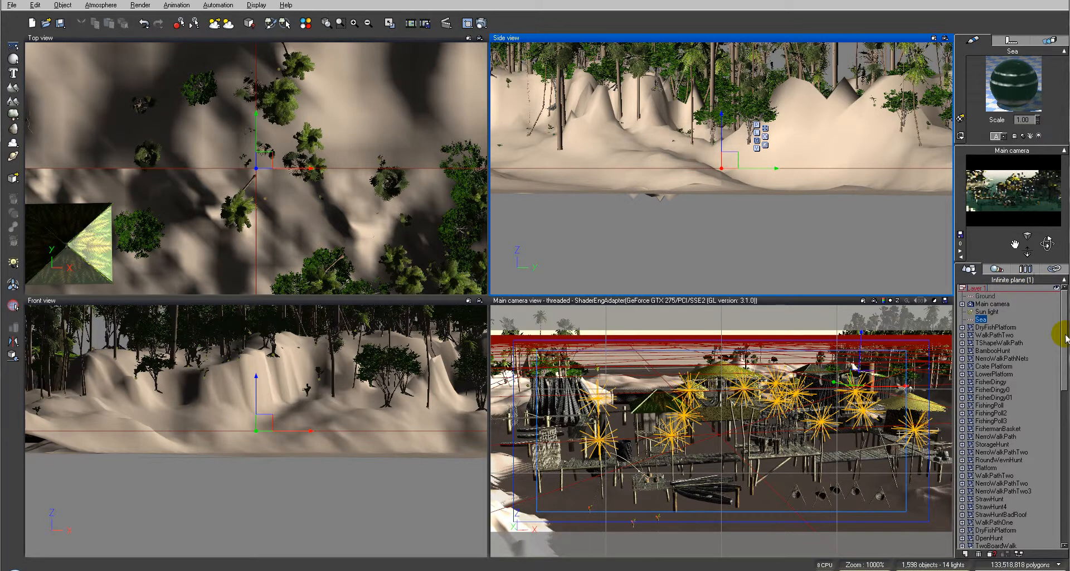
# Move the main camera in close to the piers, boats and fish traps at a height of about 11.7 m
pyautogui.click(993, 303)
pyautogui.moveTo(730, 158); pyautogui.dragTo(874, 176)
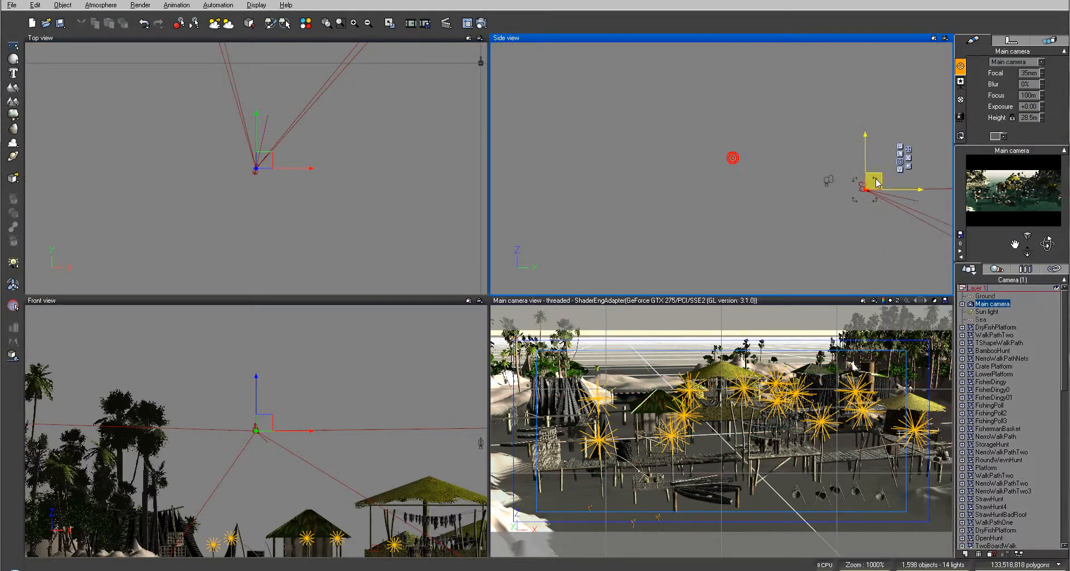
pyautogui.moveTo(834, 220); pyautogui.dragTo(547, 47, button='right')
pyautogui.moveTo(759, 78); pyautogui.dragTo(783, 143, button='right')
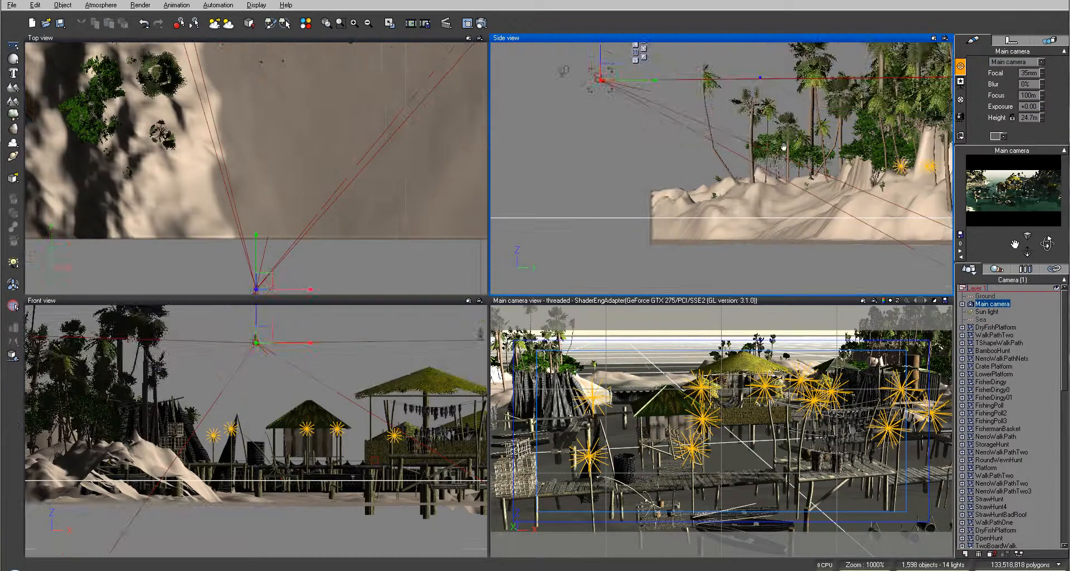
pyautogui.moveTo(609, 70); pyautogui.dragTo(665, 145)
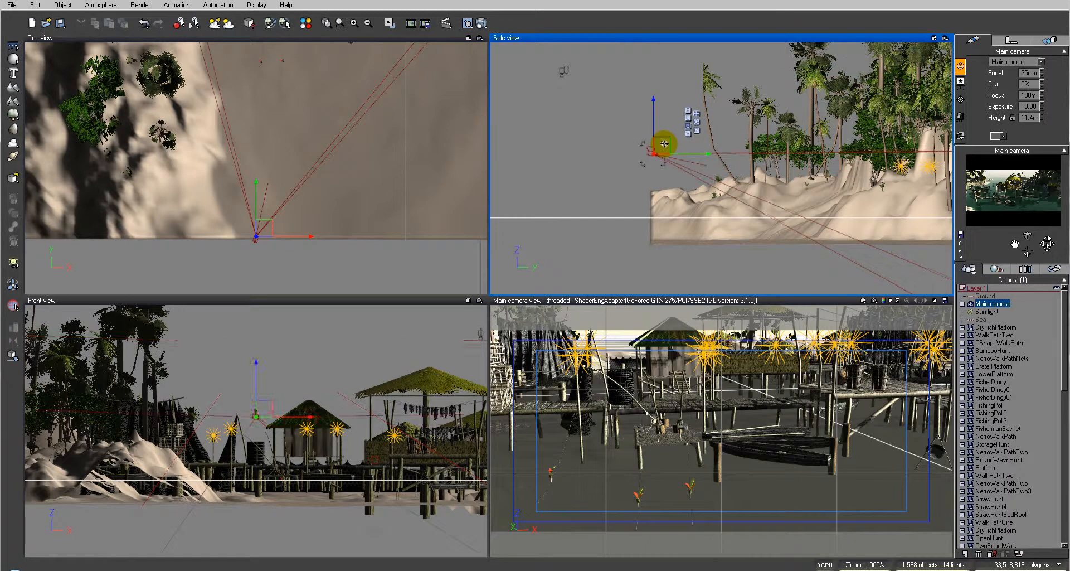
pyautogui.moveTo(265, 225); pyautogui.dragTo(378, 192)
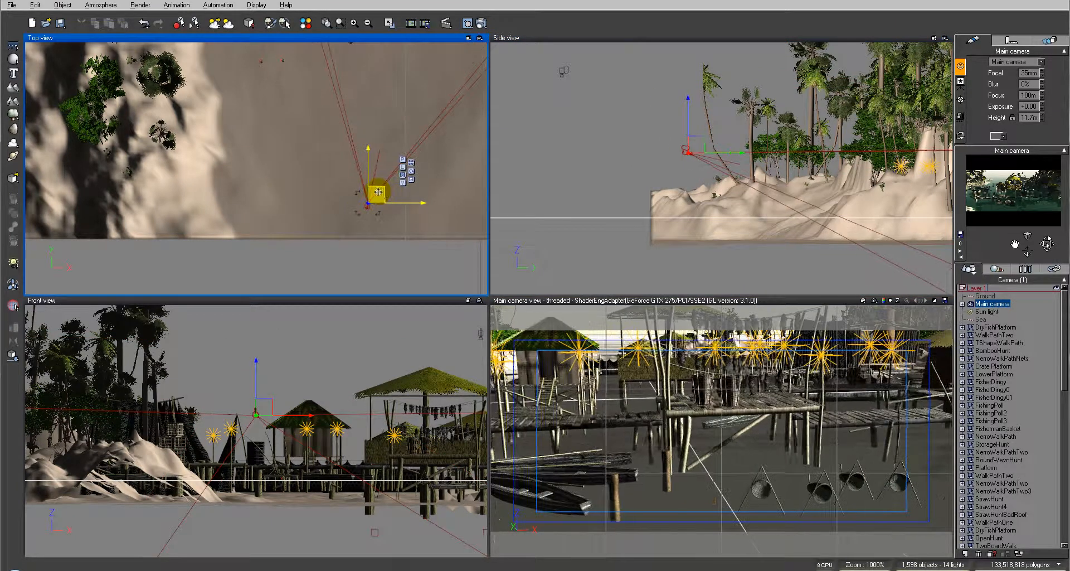
# Render the close-up to screen with the Final quality preset at 640x279, accept the post-render settings and close the render
pyautogui.click(481, 24)
pyautogui.click(393, 125)
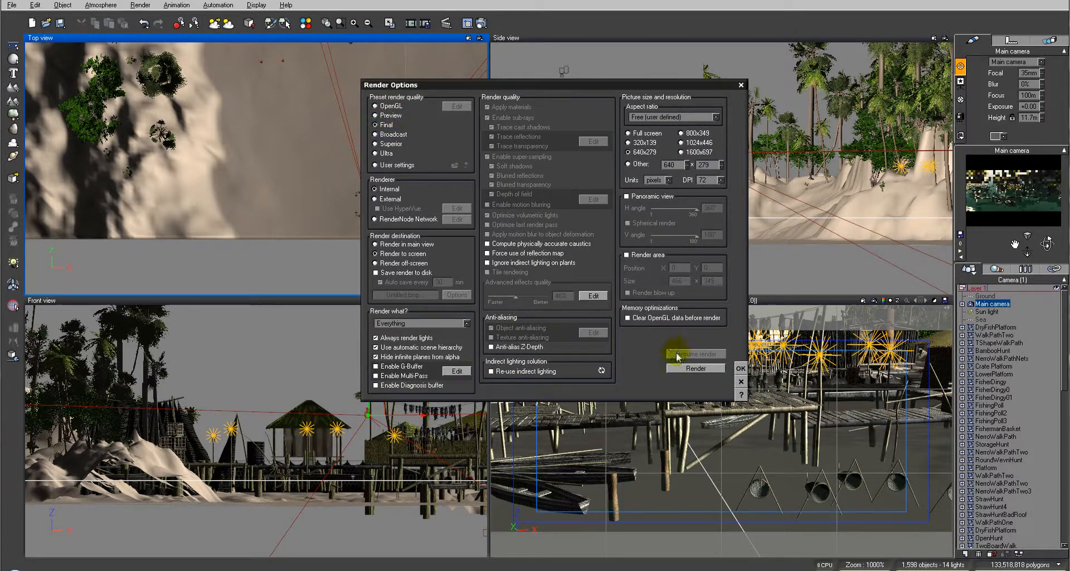
pyautogui.click(695, 368)
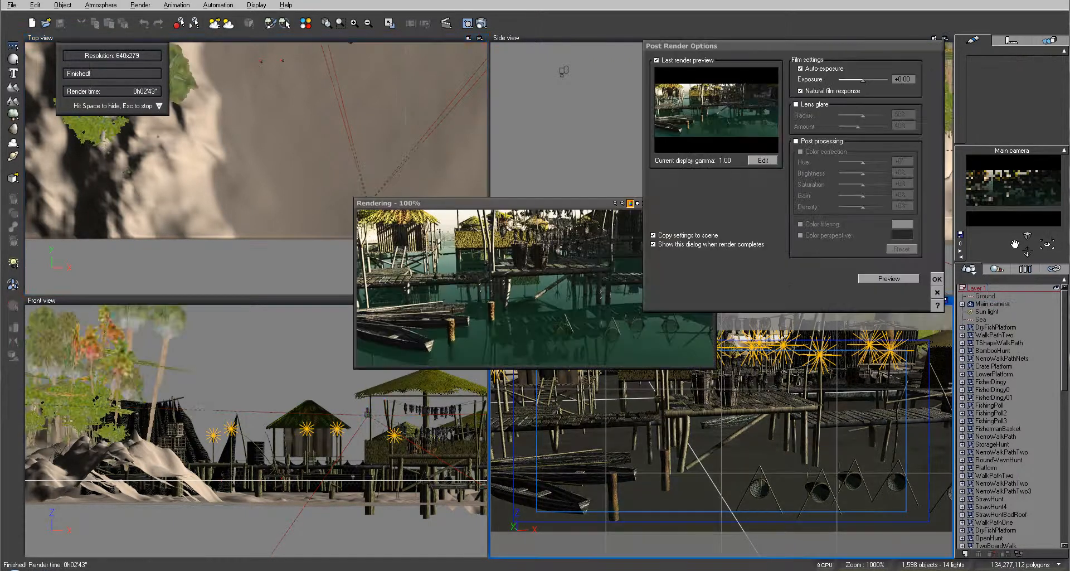
pyautogui.click(938, 279)
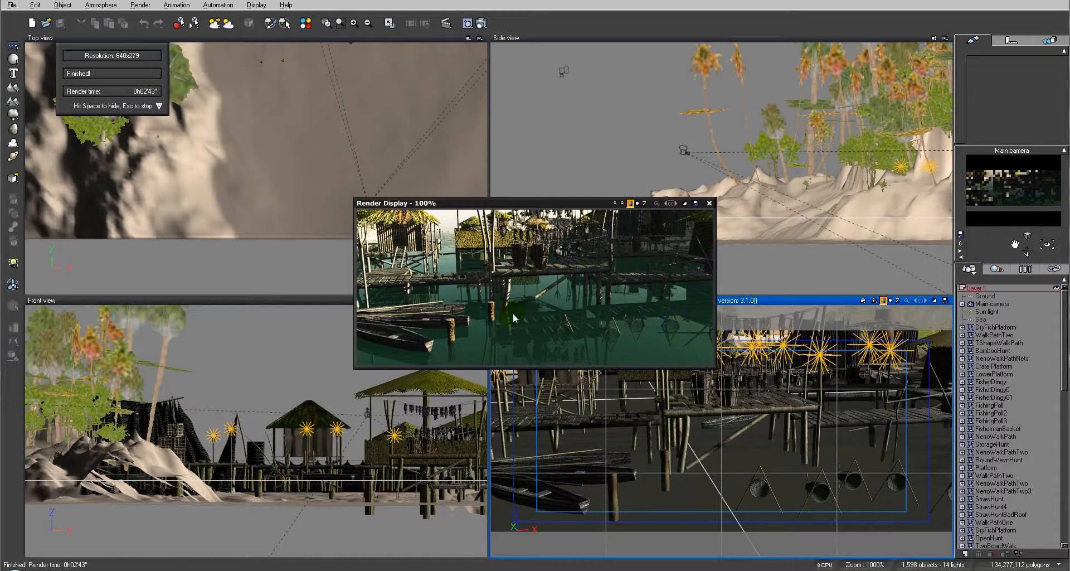
pyautogui.click(709, 203)
# Open the Sea plane's GreenWater material in the advanced editor and examine its Foam and Water layers
pyautogui.moveTo(1064, 361); pyautogui.dragTo(1065, 290)
pyautogui.click(980, 319)
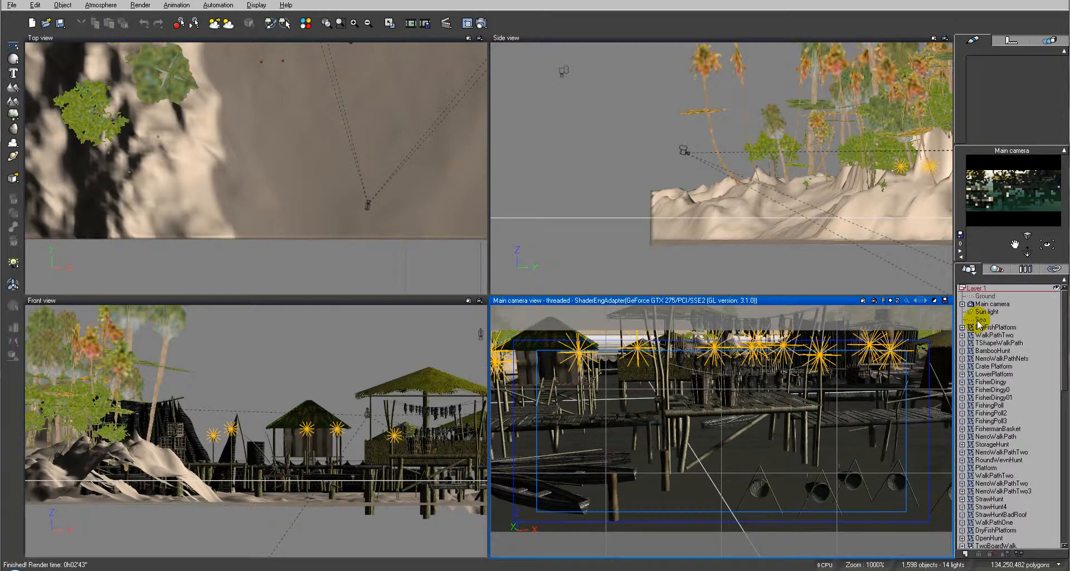
pyautogui.doubleClick(1013, 82)
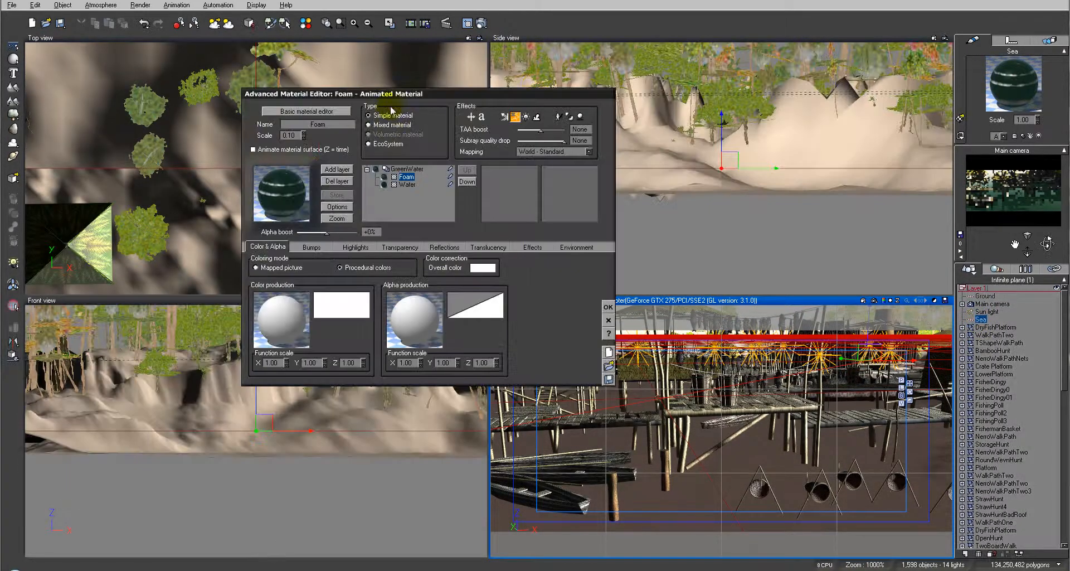
pyautogui.moveTo(419, 102); pyautogui.dragTo(458, 99)
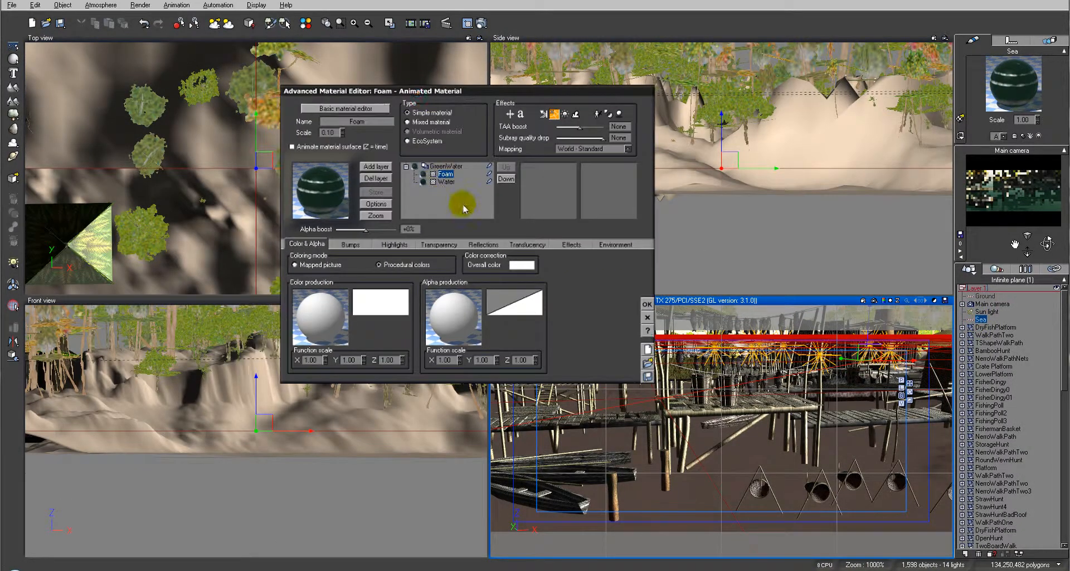
pyautogui.click(349, 243)
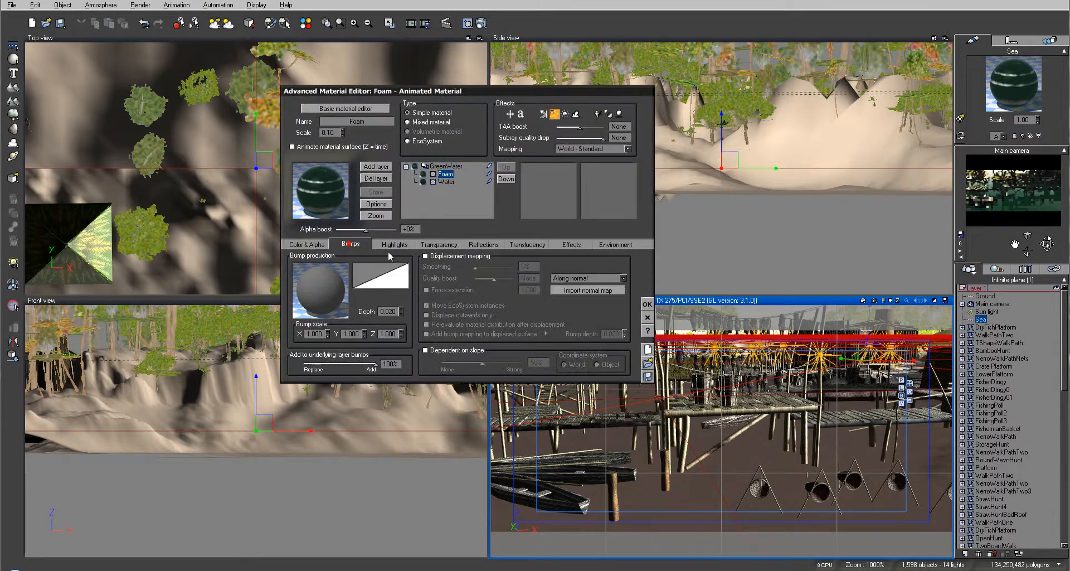
pyautogui.click(315, 245)
pyautogui.click(447, 182)
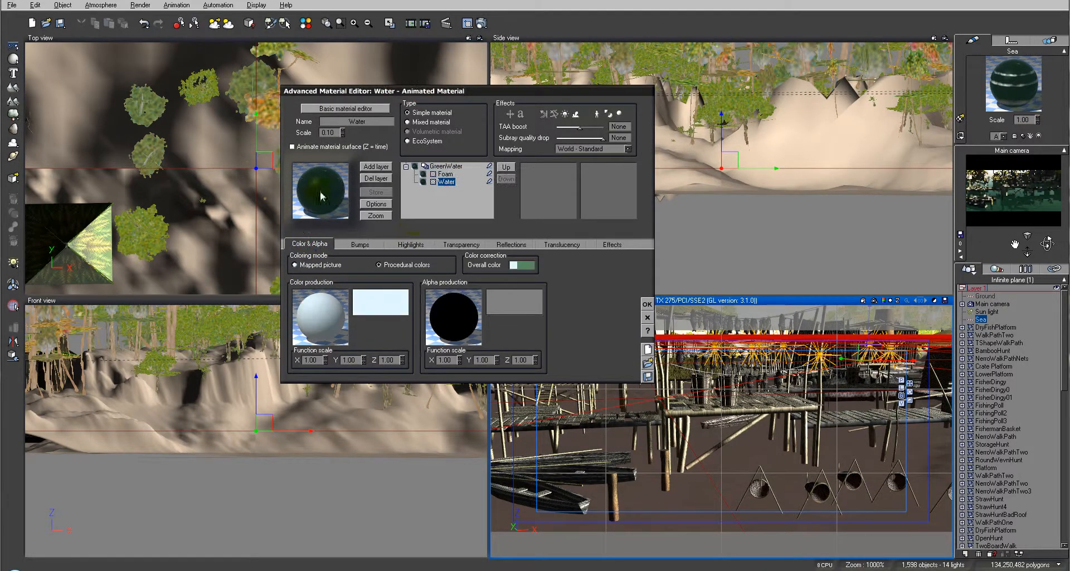
pyautogui.click(446, 174)
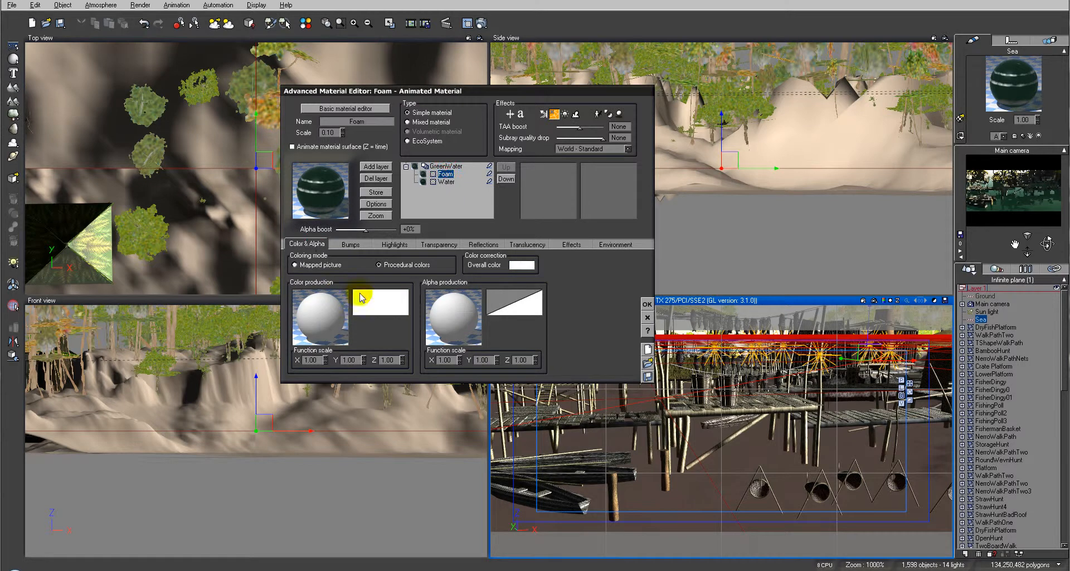
# Give the Foam layer a green colour production driven by a Perlin noise node and accept the function
pyautogui.click(378, 301)
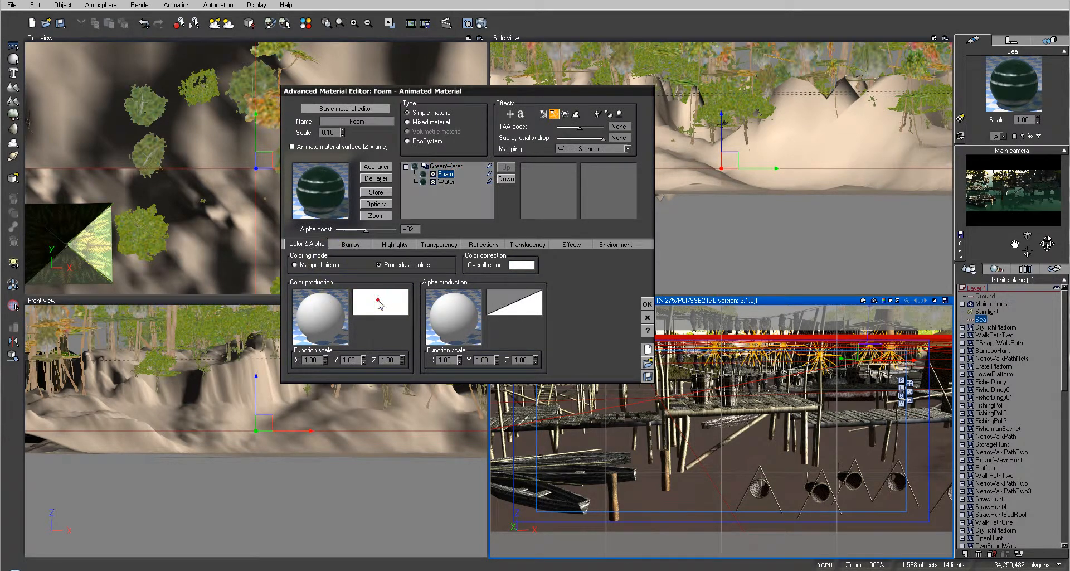
pyautogui.click(978, 437)
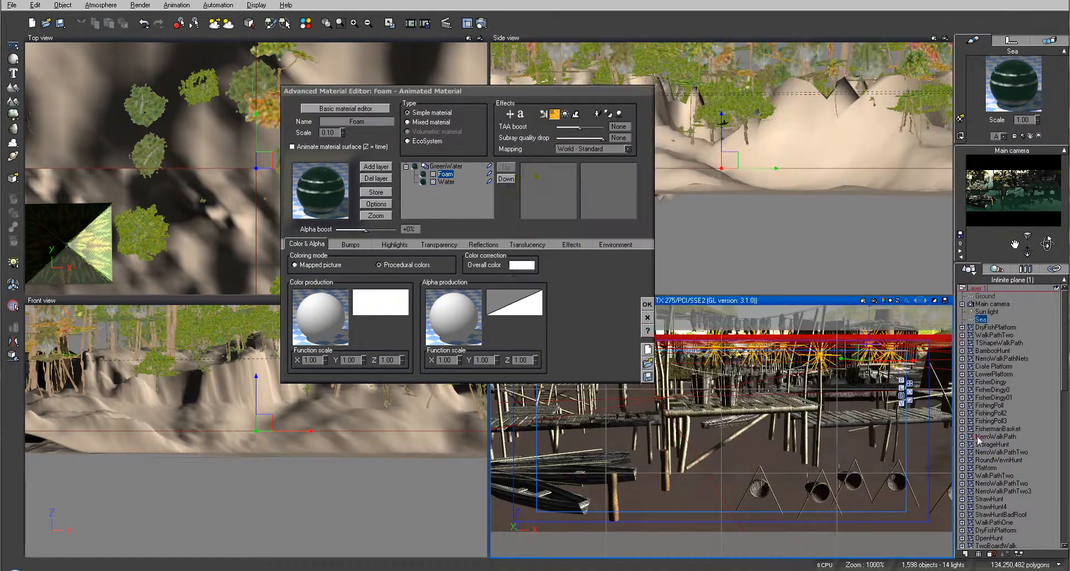
pyautogui.rightClick(336, 299)
pyautogui.click(349, 305)
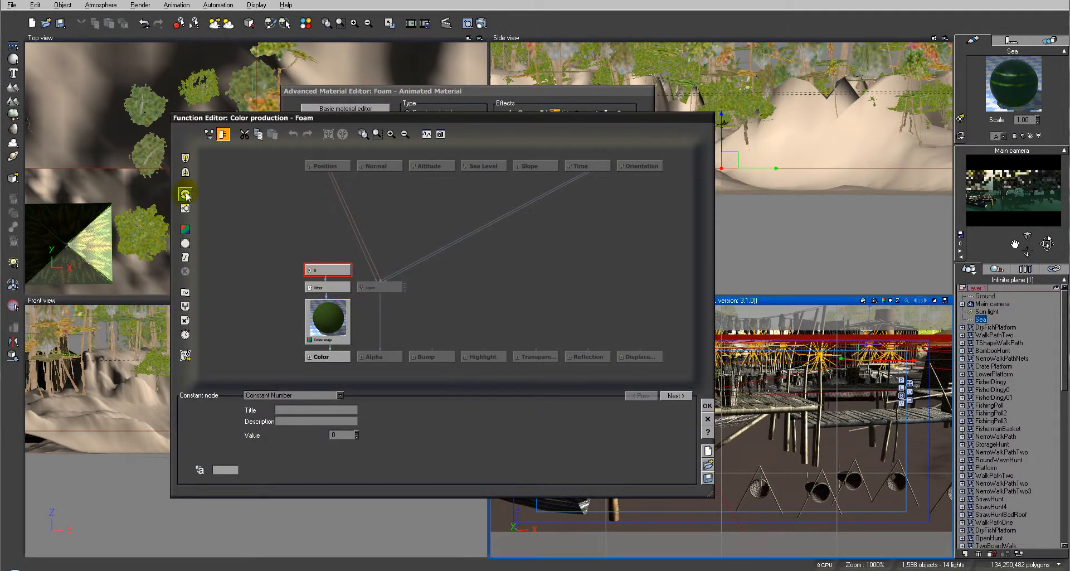
pyautogui.click(186, 194)
pyautogui.moveTo(340, 441); pyautogui.dragTo(319, 437)
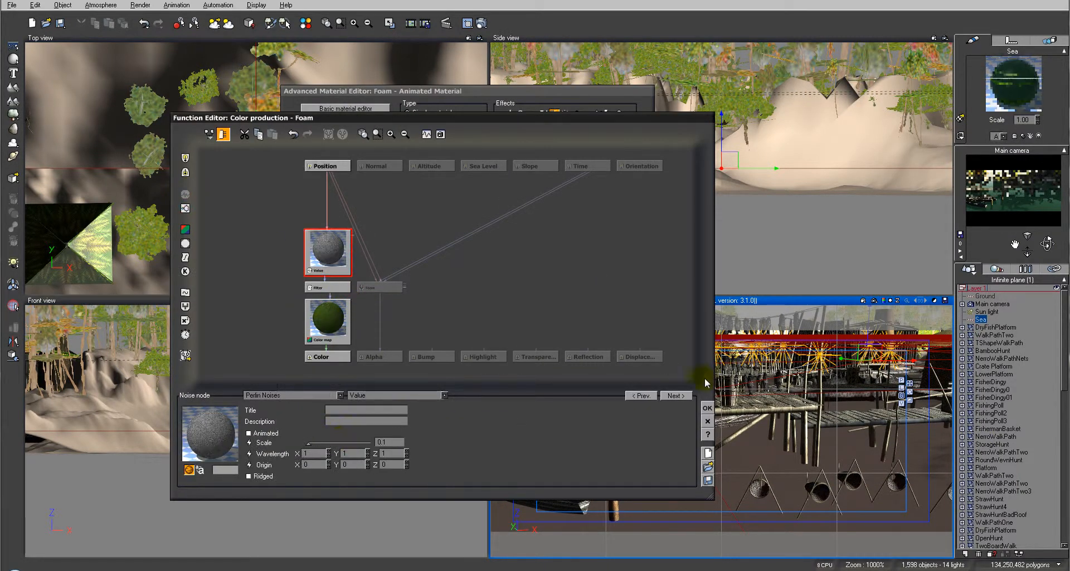
pyautogui.click(707, 408)
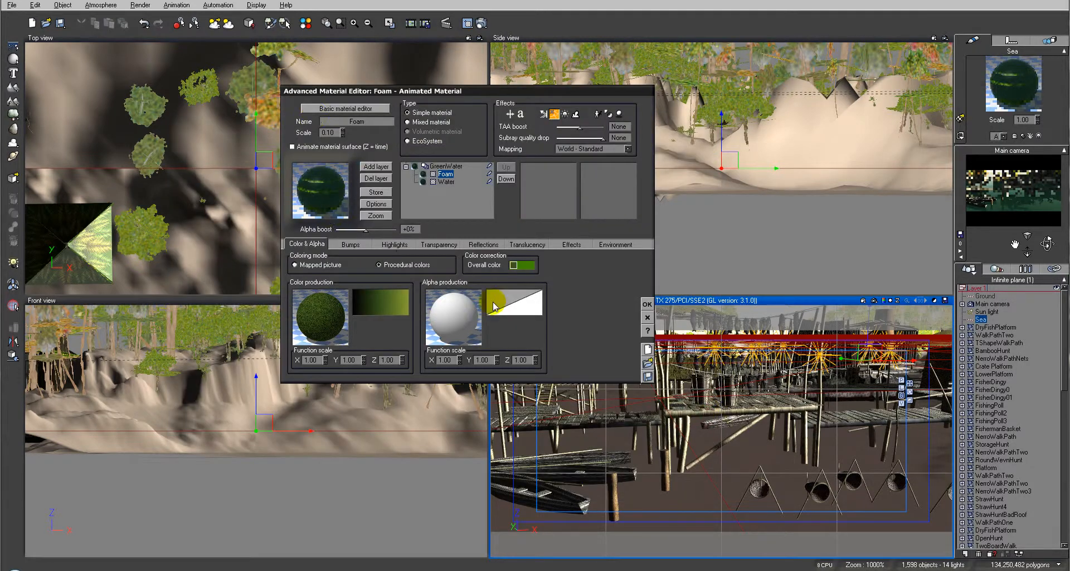
# Change the Foam layer's overall colour to a darker green and accept the GreenWater edits
pyautogui.rightClick(527, 266)
pyautogui.click(542, 283)
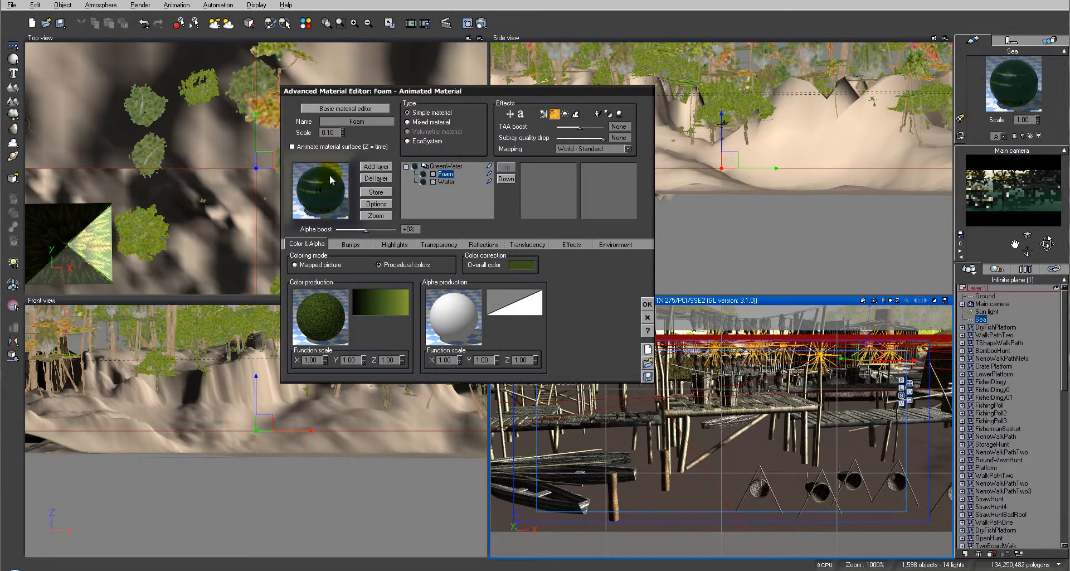
pyautogui.click(647, 305)
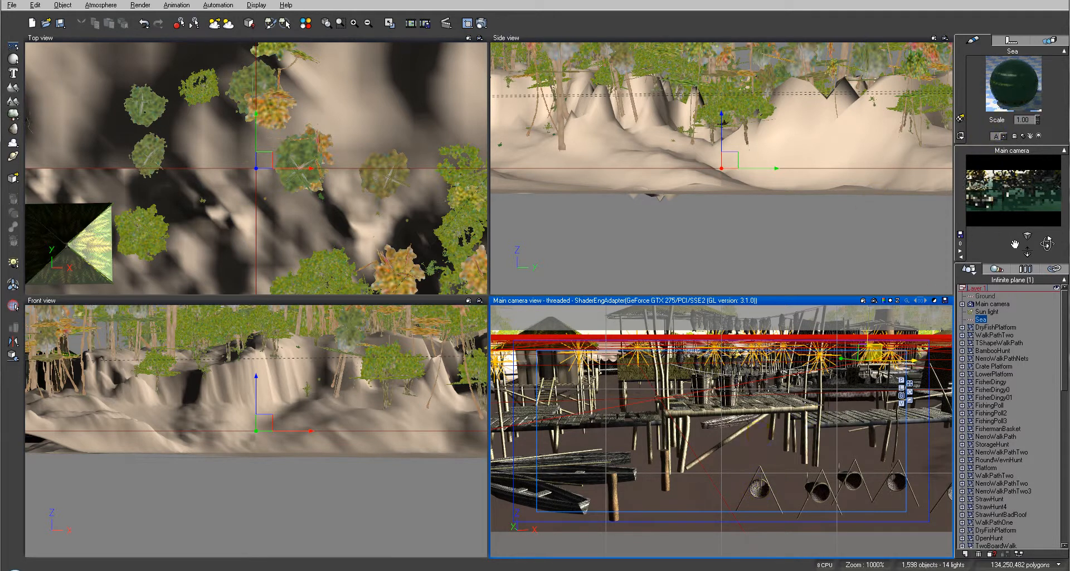
# Replace the Sea plane's material with BlueRiver from the Fishing Village collection and check its layers in the material editor
pyautogui.click(961, 118)
pyautogui.click(932, 258)
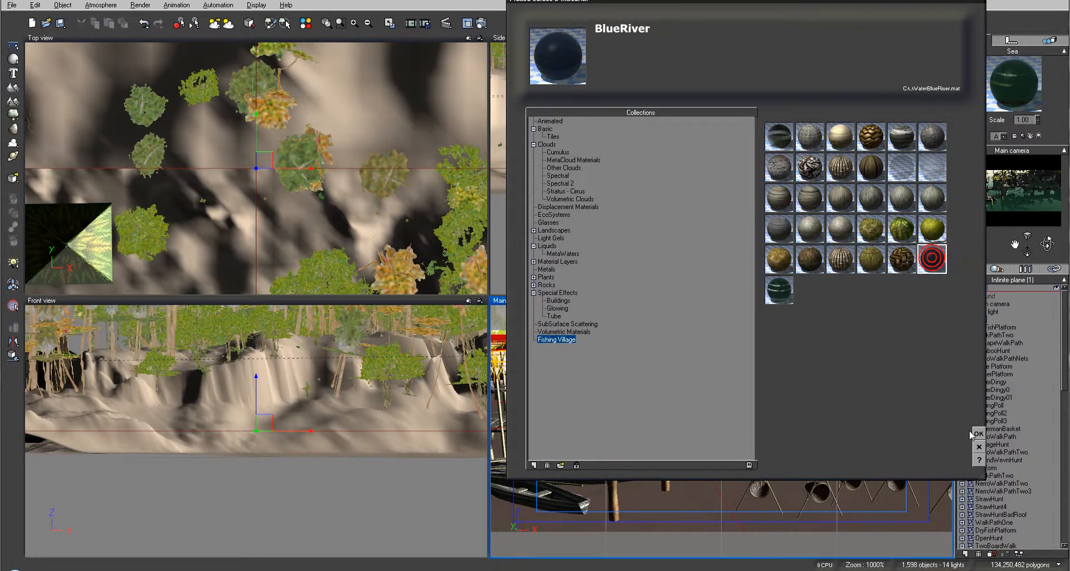
pyautogui.click(979, 434)
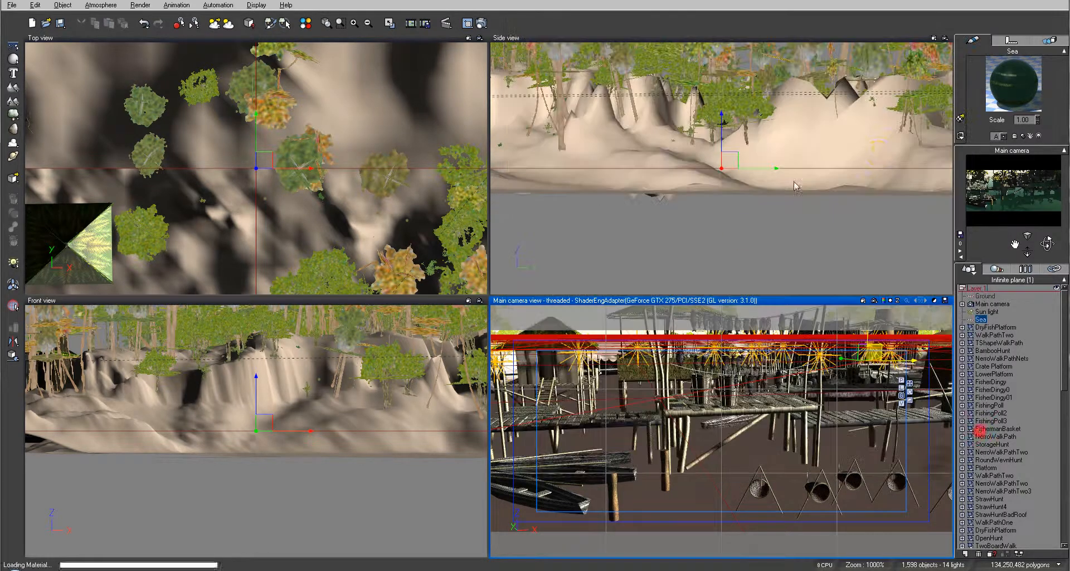
pyautogui.click(1025, 88)
pyautogui.doubleClick(1025, 84)
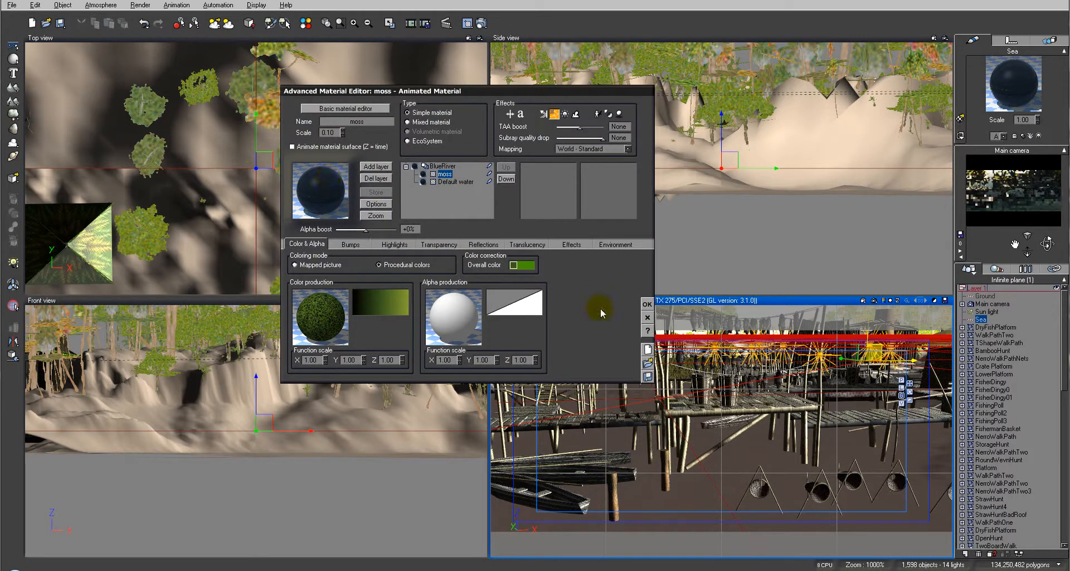
pyautogui.click(647, 304)
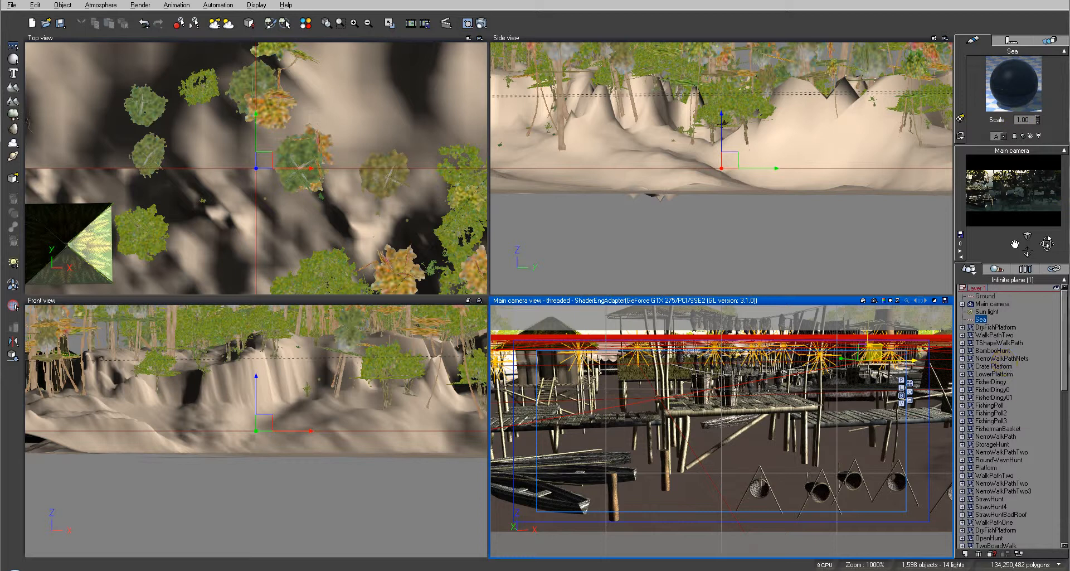
# Pull the main camera back from the village to open water at a height of about 17.5 m
pyautogui.moveTo(1065, 313)
pyautogui.mouseDown()
pyautogui.moveTo(1065, 334)
pyautogui.moveTo(1065, 313)
pyautogui.mouseUp()
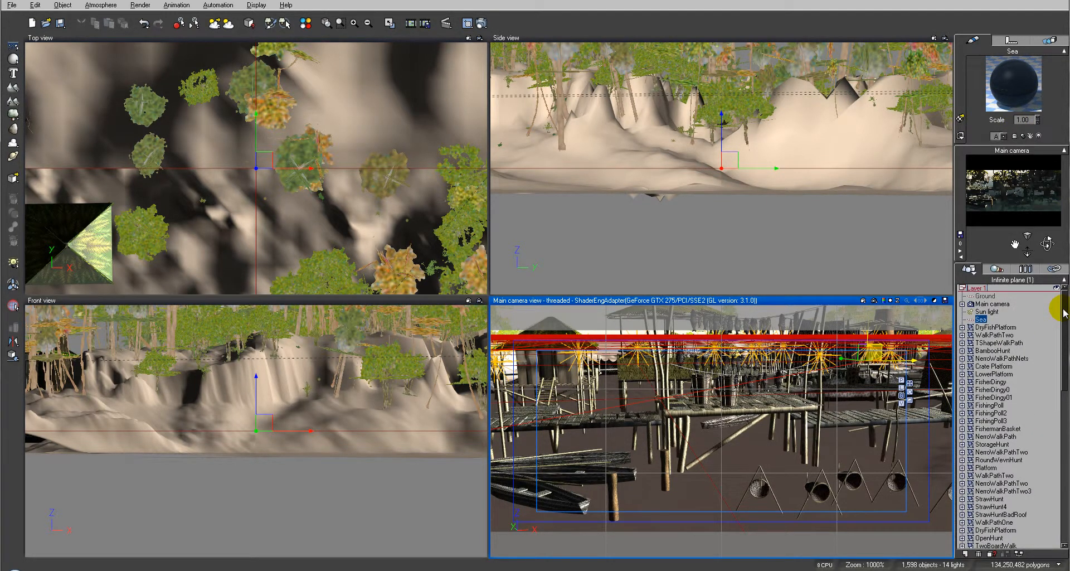
pyautogui.click(992, 304)
pyautogui.moveTo(731, 160); pyautogui.dragTo(539, 126)
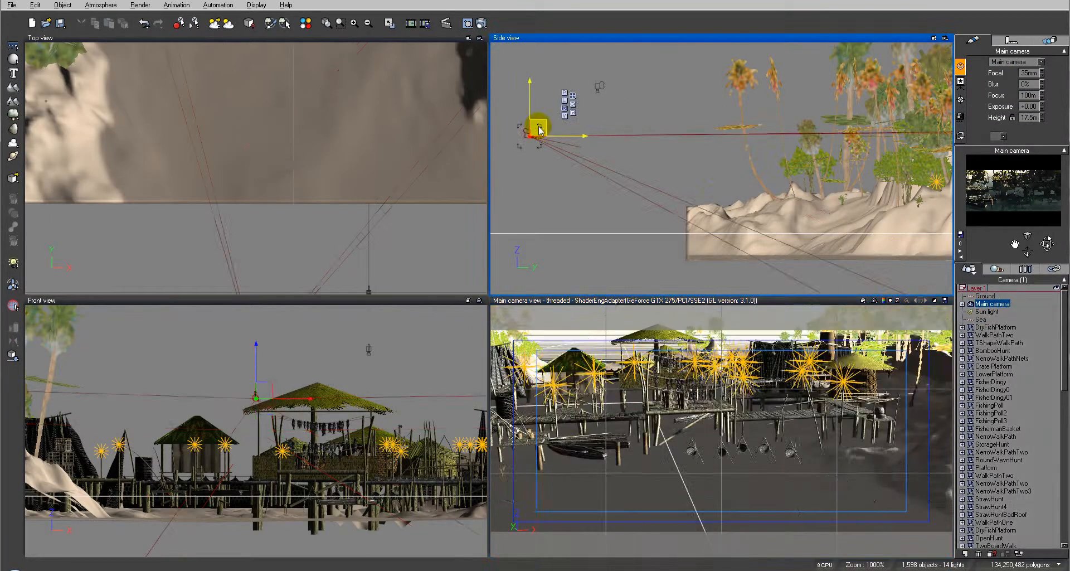
pyautogui.scroll(-3, 543, 128)
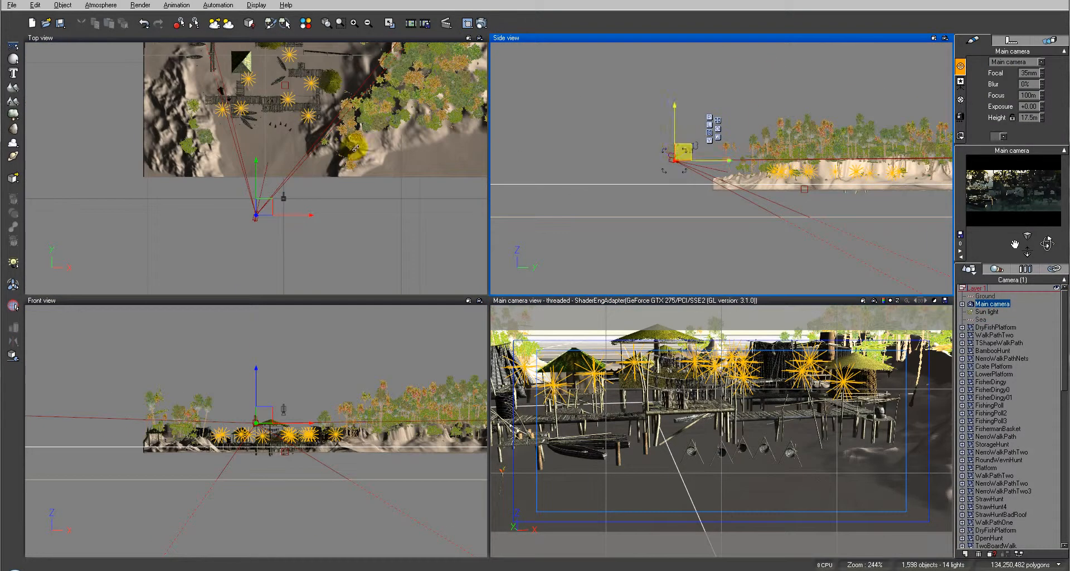
pyautogui.moveTo(269, 210); pyautogui.dragTo(242, 225)
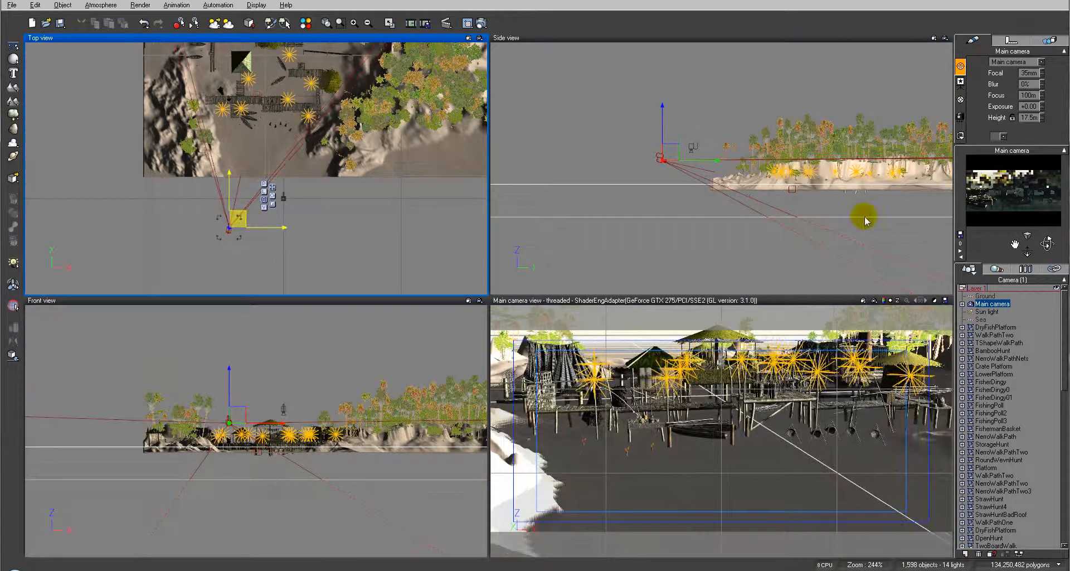
# Tilt the main camera upward and move it slightly farther back to frame the whole village with trees and sky
pyautogui.moveTo(1047, 242); pyautogui.dragTo(1048, 243)
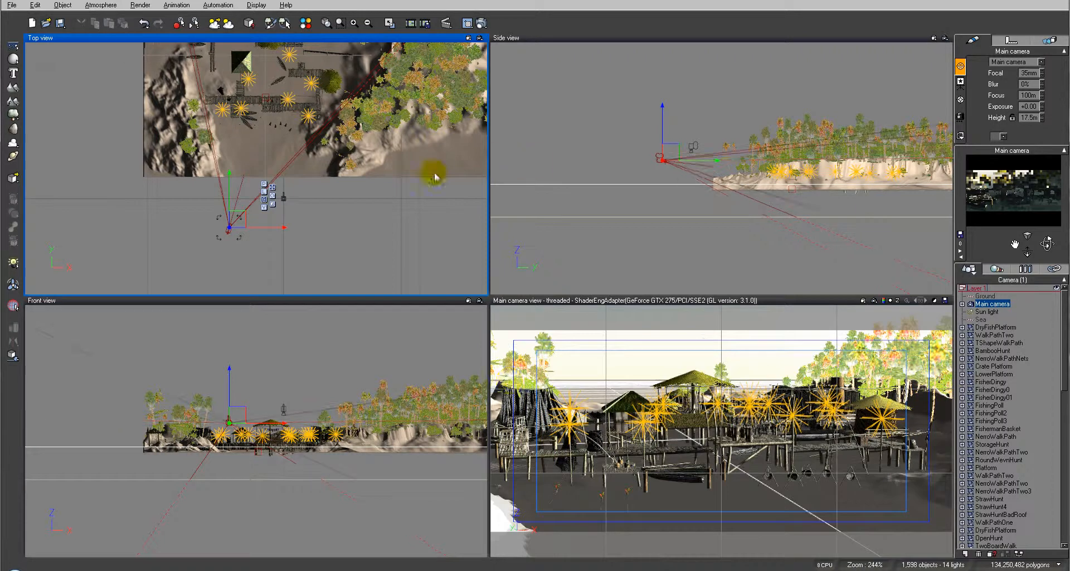
pyautogui.moveTo(238, 217); pyautogui.dragTo(256, 239)
pyautogui.click(1000, 267)
pyautogui.moveTo(1049, 241); pyautogui.dragTo(1052, 295)
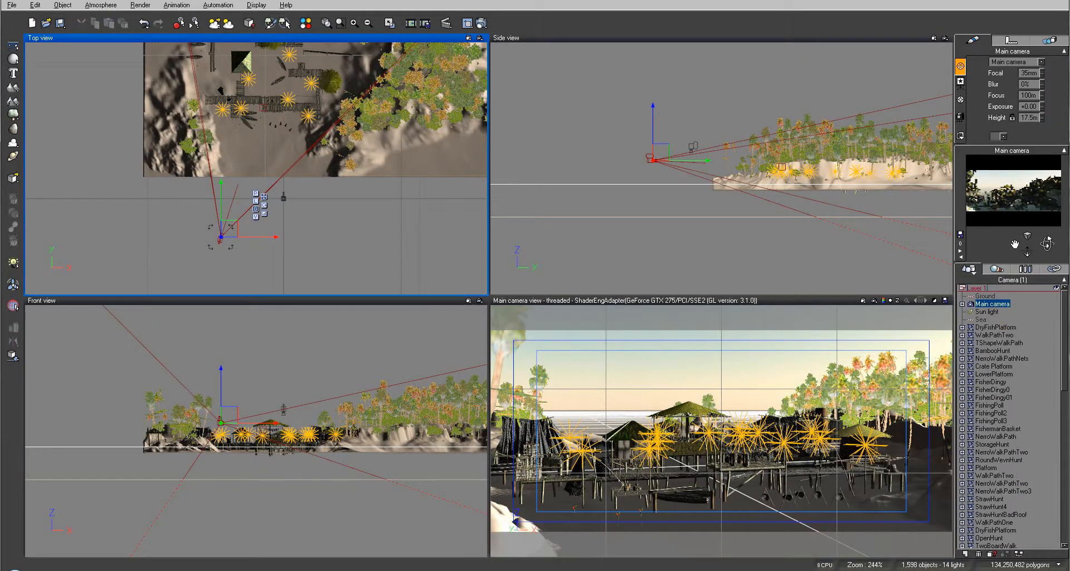
# Browse the Fisher village object collection, previewing DryingNets, Crate Platform, StorageHunt and TwoBoardWalk, and leave without loading anything
pyautogui.click(11, 6)
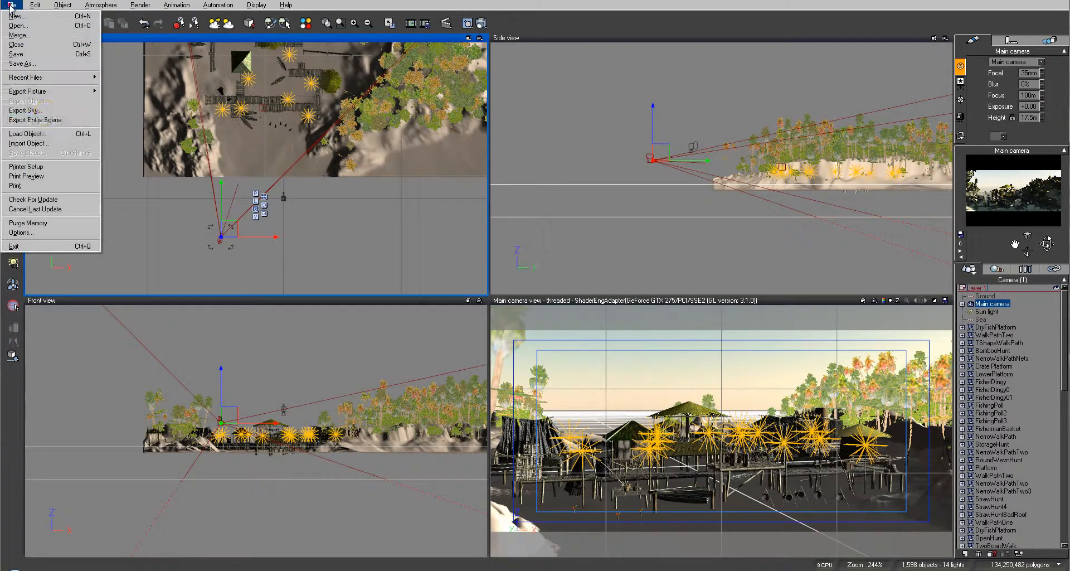
pyautogui.click(45, 132)
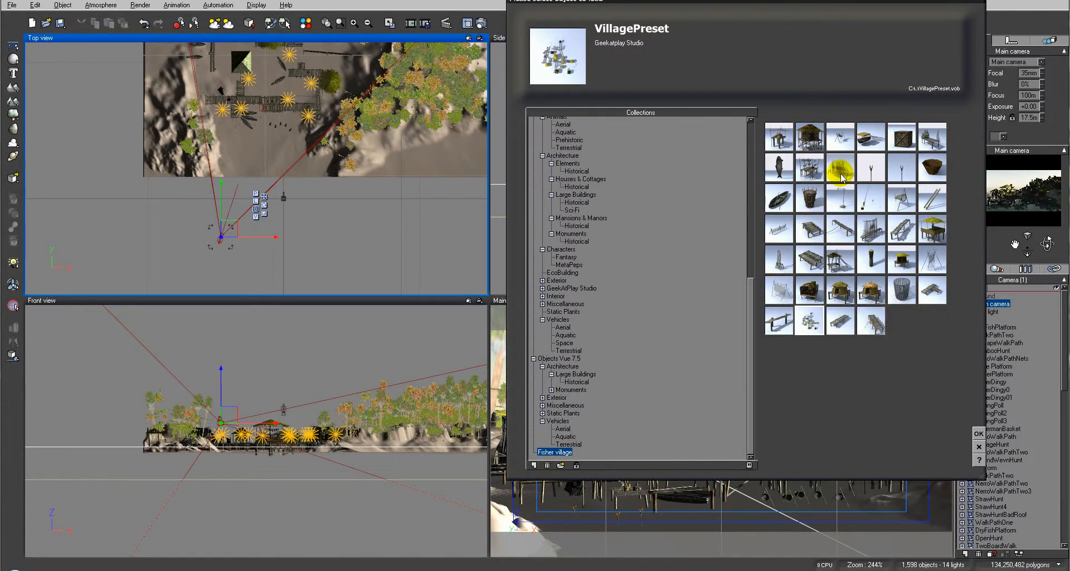
pyautogui.click(840, 166)
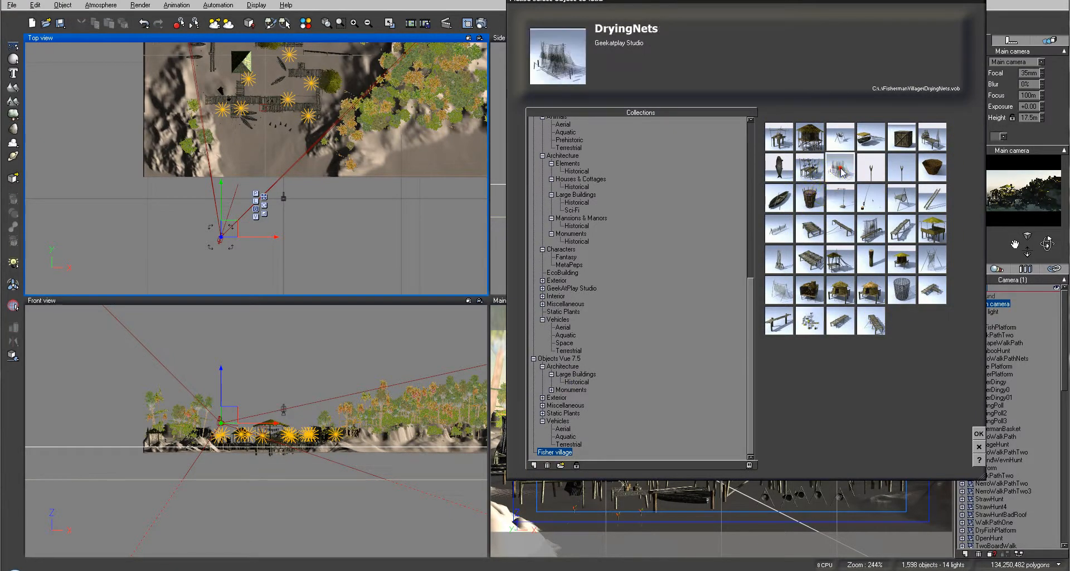
pyautogui.click(932, 137)
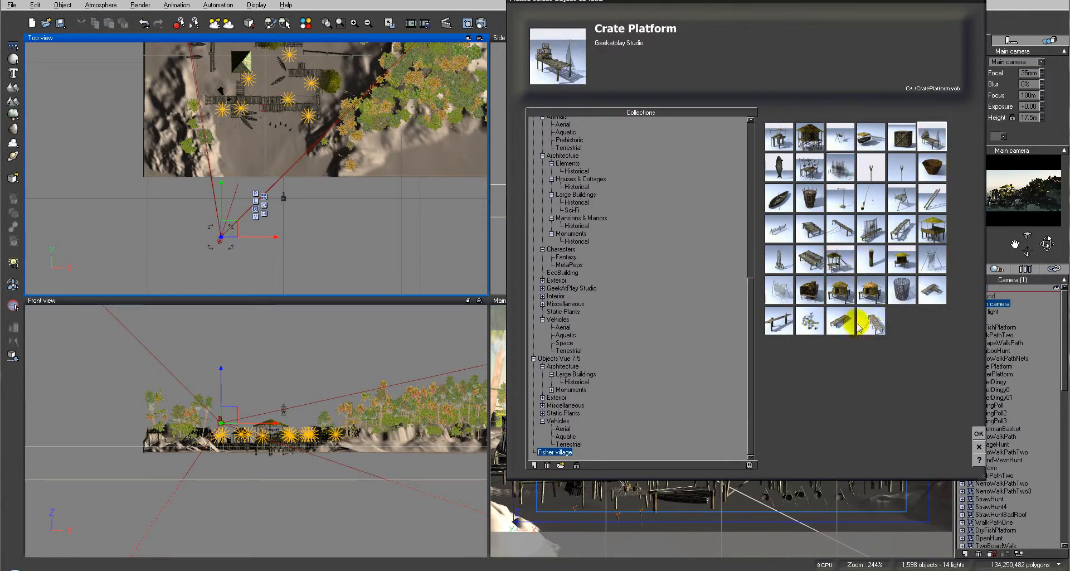
pyautogui.click(809, 290)
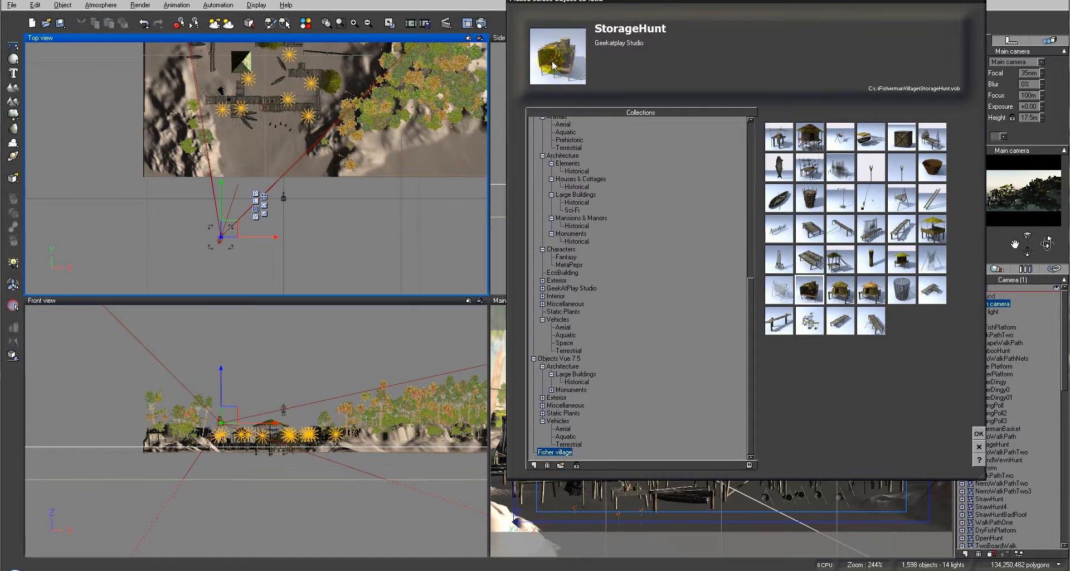
pyautogui.click(784, 328)
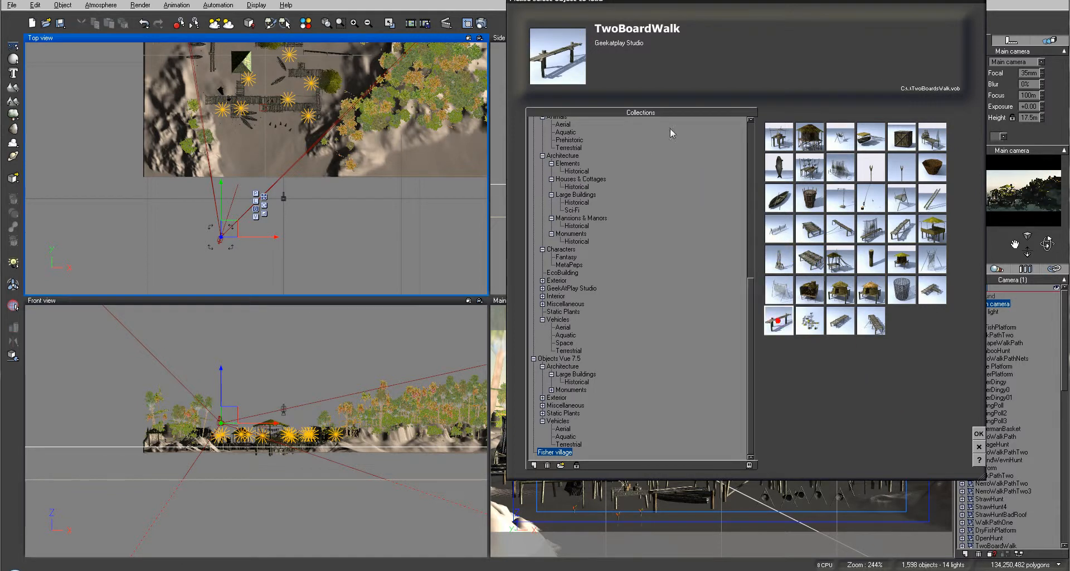
pyautogui.click(979, 447)
# Hide Layer 2, which holds the procedural terrain, and add a new empty layer below it
pyautogui.moveTo(394, 78); pyautogui.dragTo(406, 154, button='right')
pyautogui.click(143, 155)
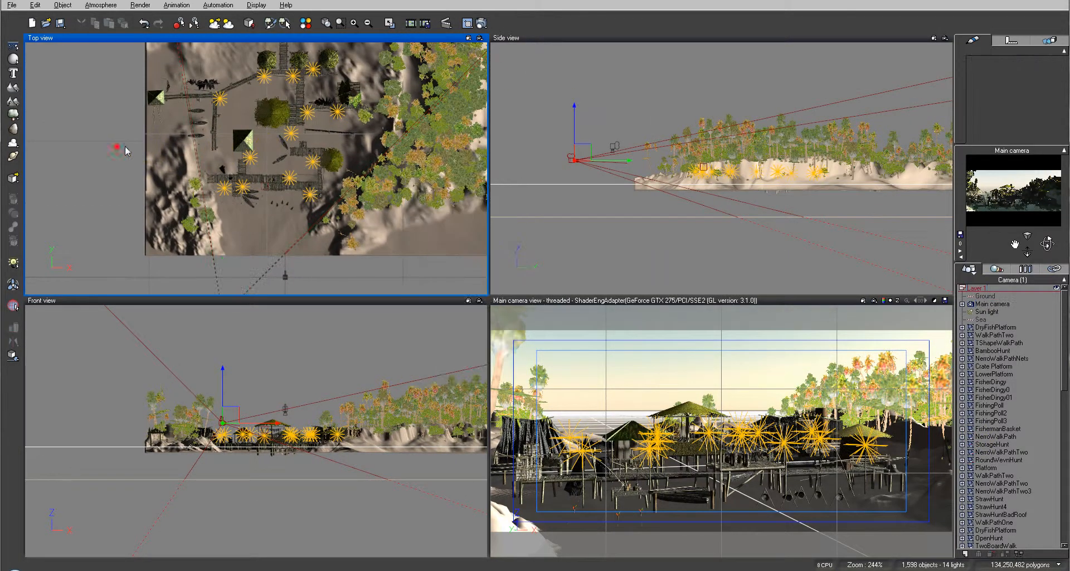
pyautogui.scroll(-5, 124, 144)
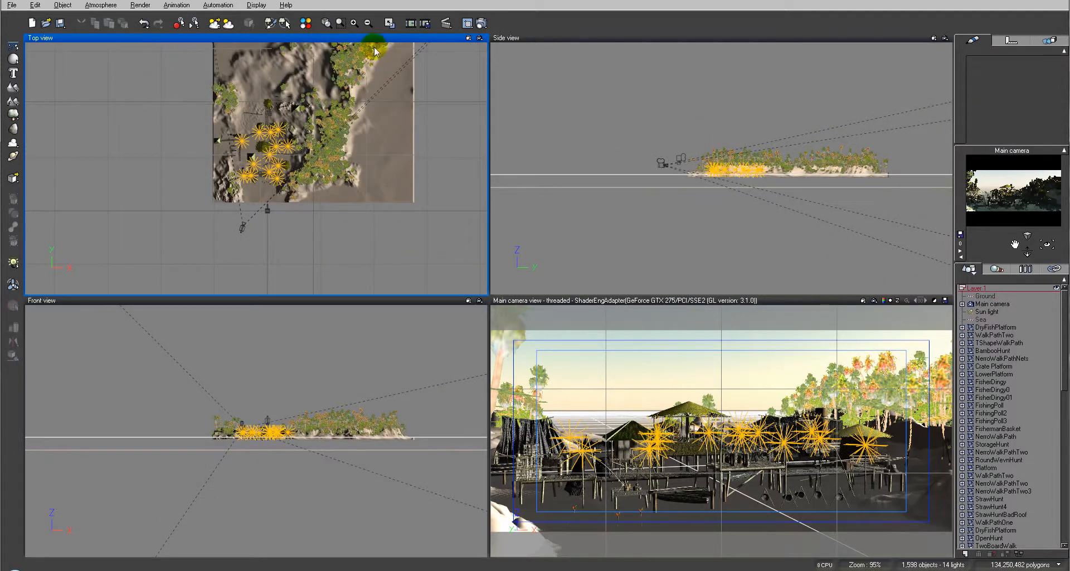
pyautogui.moveTo(1066, 329); pyautogui.dragTo(1065, 440)
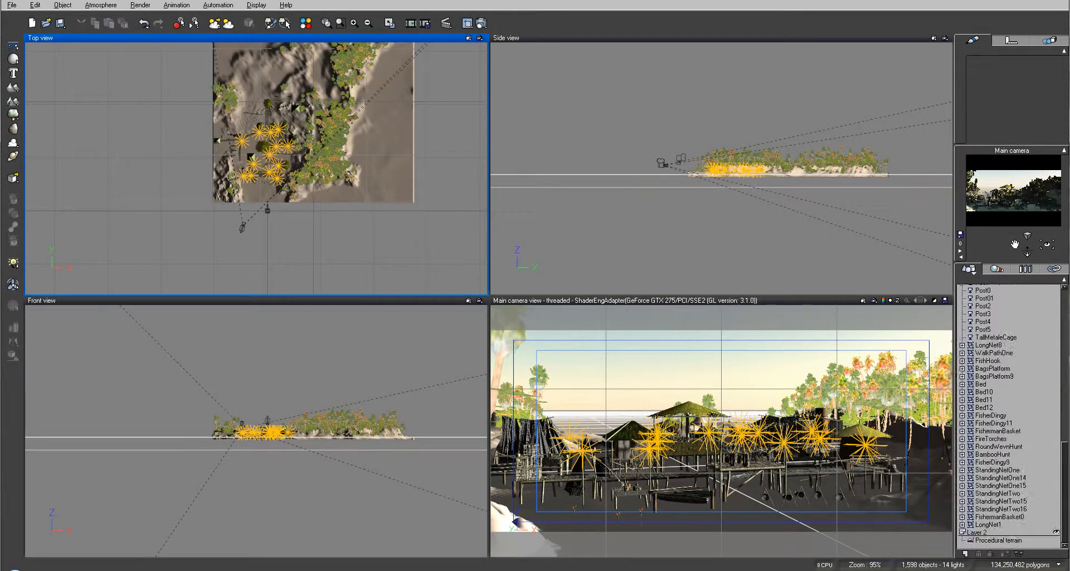
pyautogui.click(1056, 532)
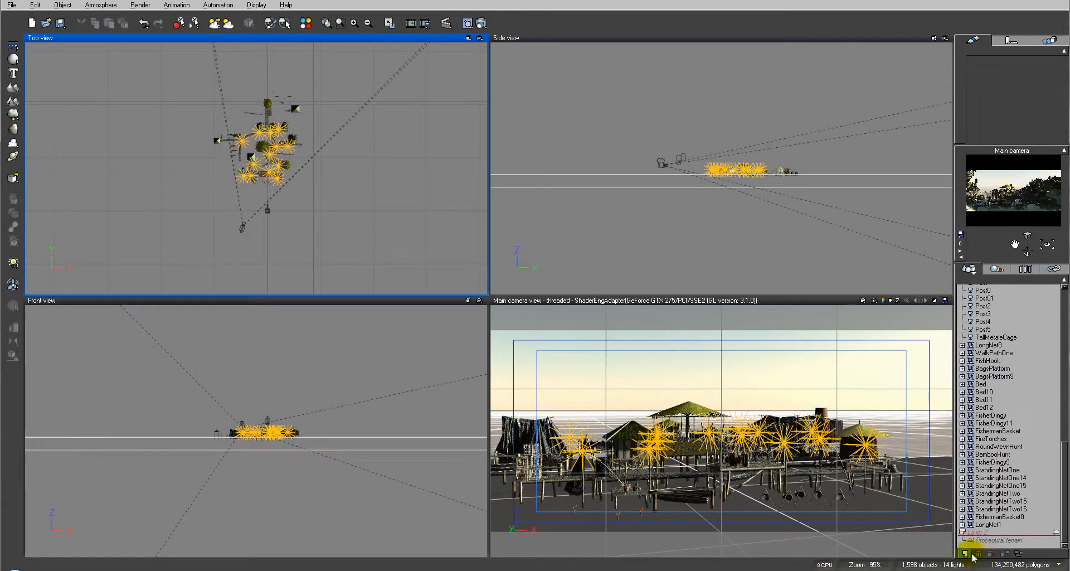
pyautogui.moveTo(1066, 442); pyautogui.dragTo(1064, 451)
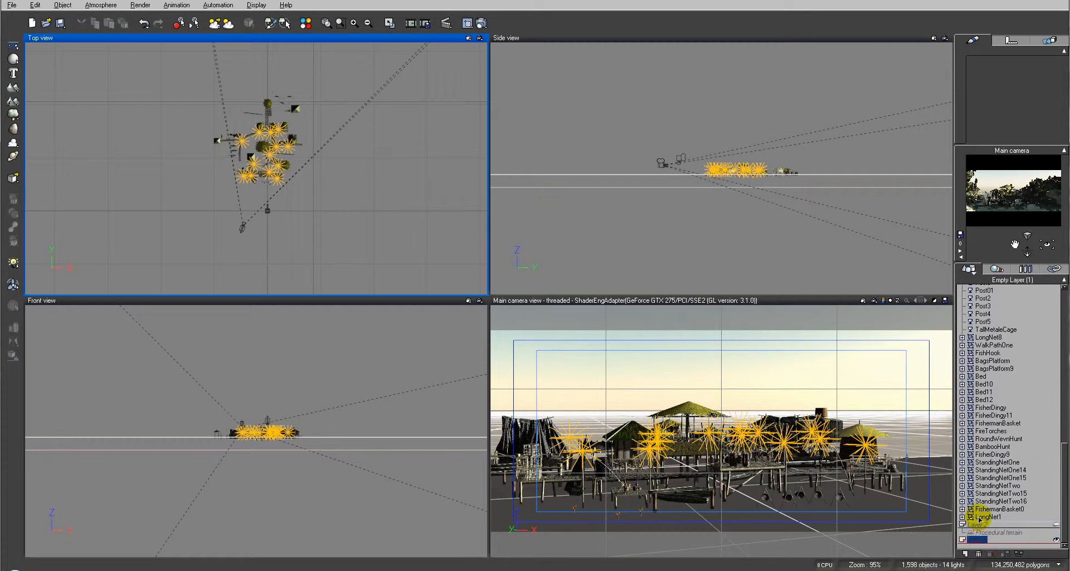
pyautogui.moveTo(165, 69); pyautogui.dragTo(249, 88, button='right')
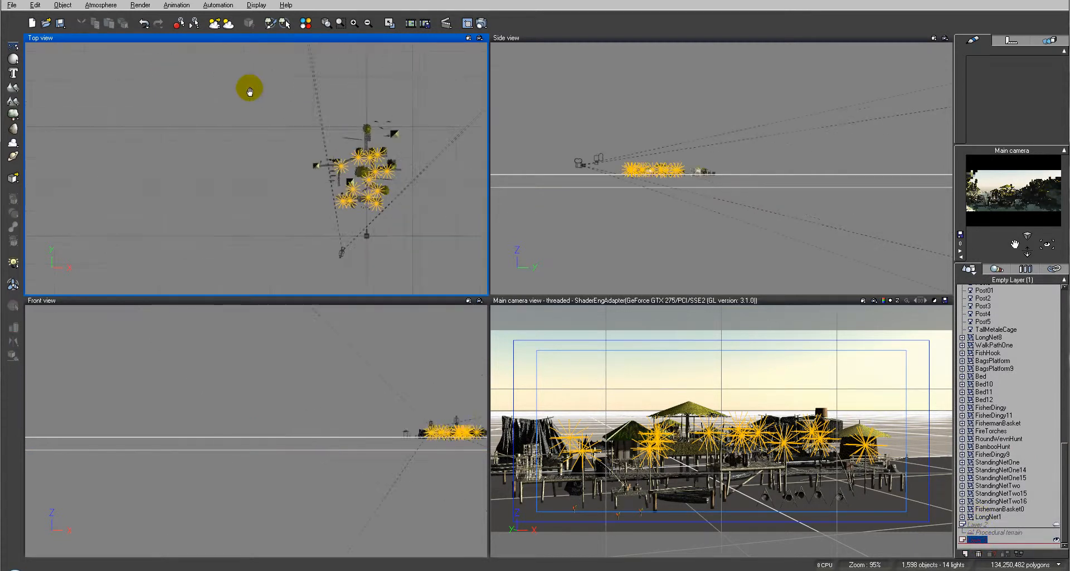
# Select the huts, walkway, dinghy and standing nets at the rear of the village and move them onto Layer 2
pyautogui.click(265, 66)
pyautogui.moveTo(383, 164); pyautogui.dragTo(437, 174)
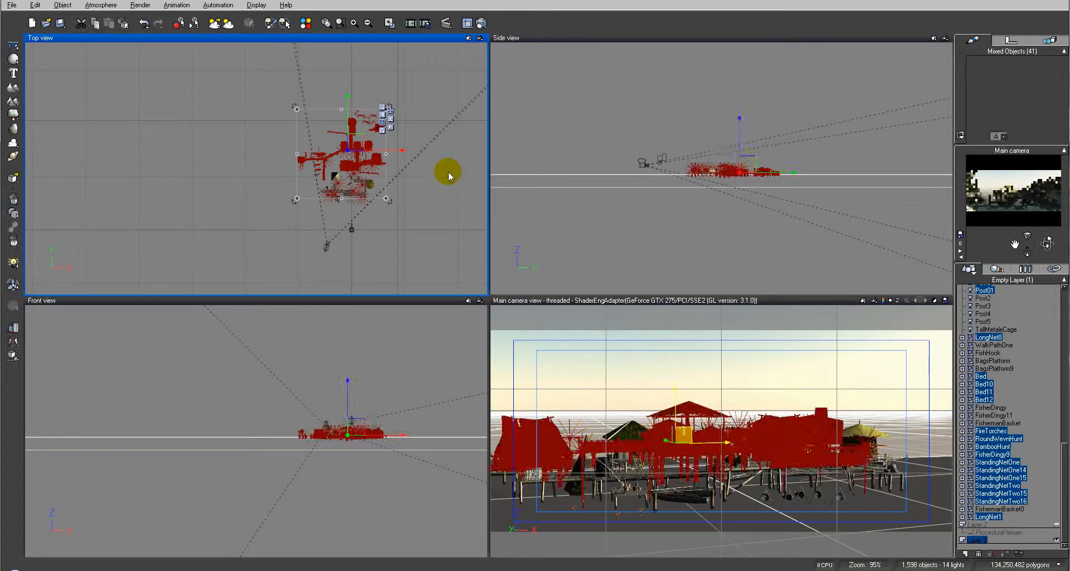
pyautogui.scroll(3, 423, 205)
pyautogui.click(287, 64)
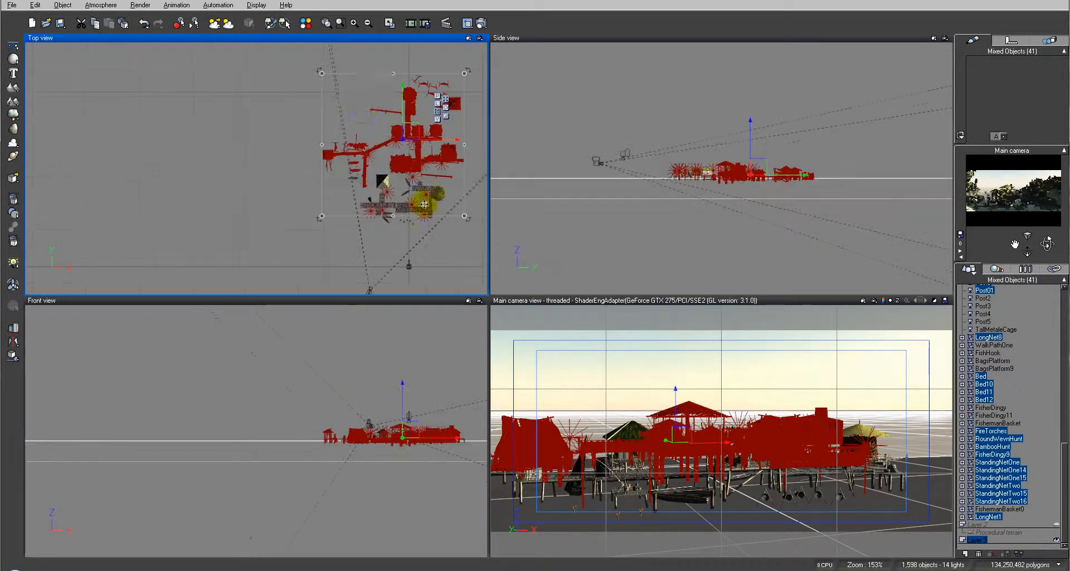
pyautogui.moveTo(296, 65); pyautogui.dragTo(482, 139)
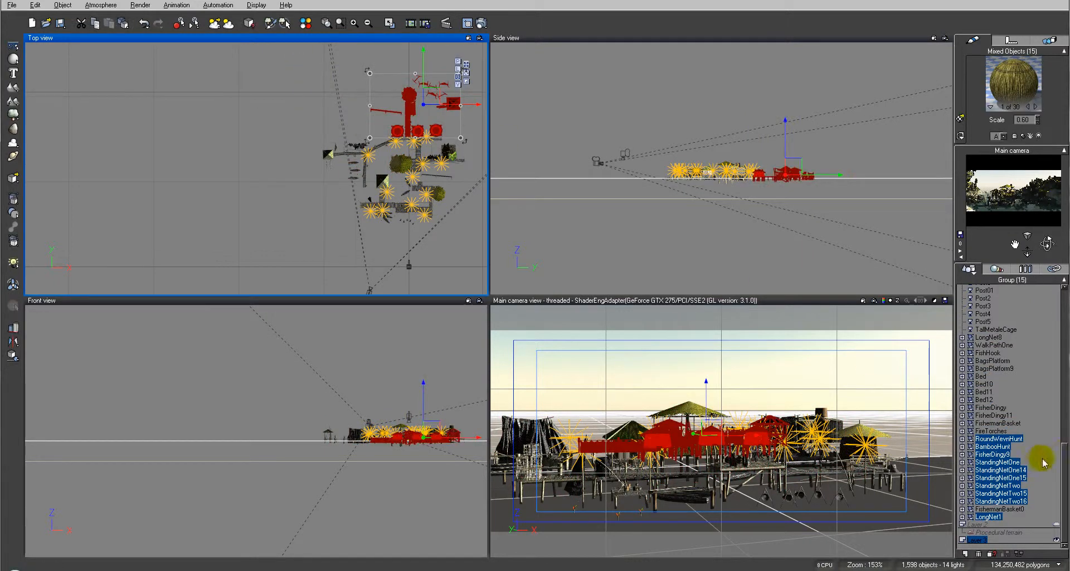
pyautogui.moveTo(999, 440)
pyautogui.mouseDown()
pyautogui.moveTo(1004, 517)
pyautogui.moveTo(985, 543)
pyautogui.moveTo(967, 536)
pyautogui.moveTo(1012, 534)
pyautogui.mouseUp()
# Move the procedural terrain onto Layer 3, hide that layer and clear the selection
pyautogui.click(1012, 416)
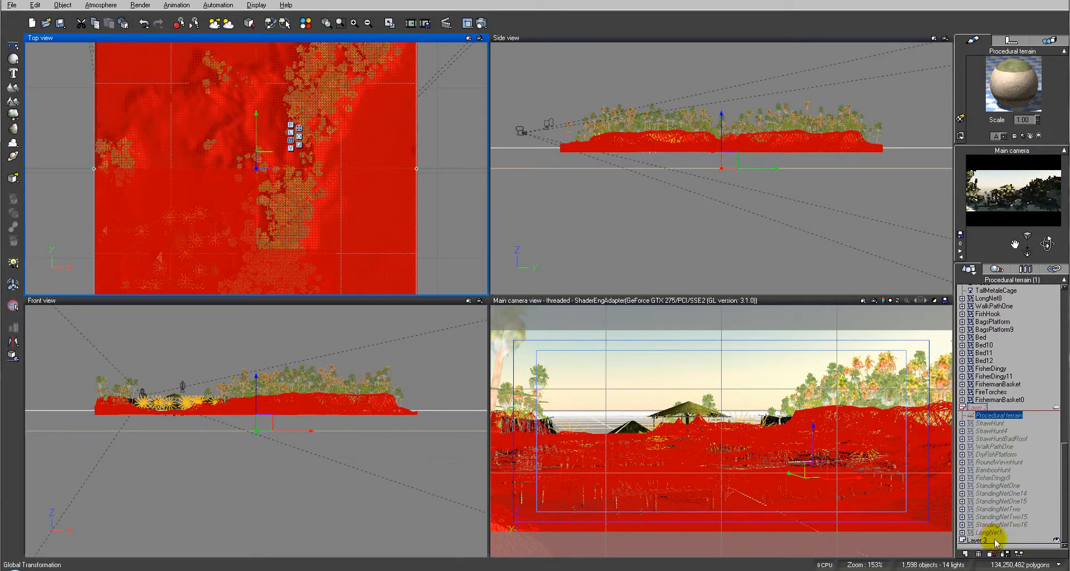
pyautogui.moveTo(992, 541); pyautogui.dragTo(993, 539)
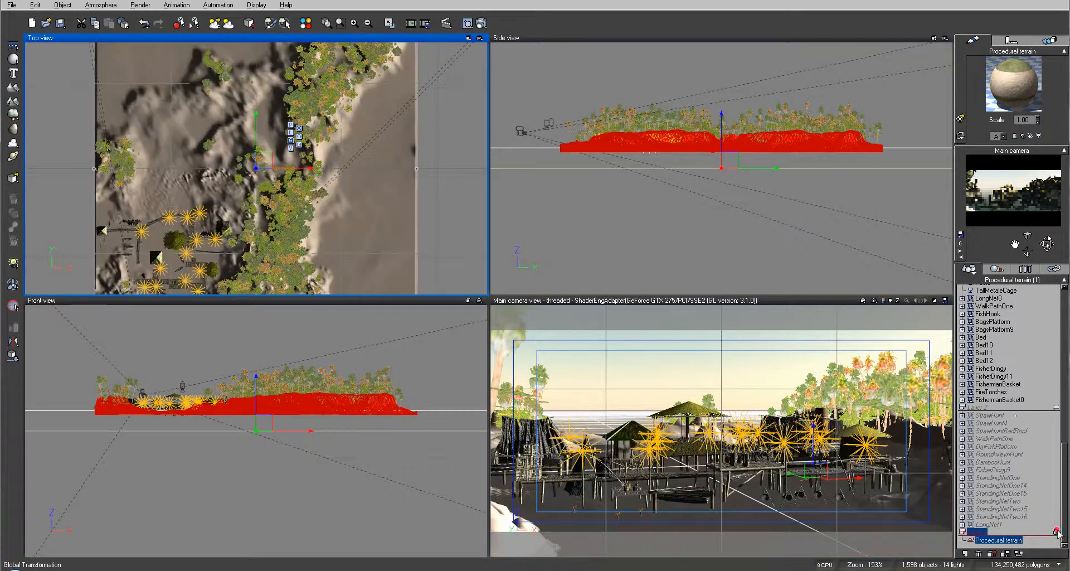
pyautogui.click(1057, 530)
pyautogui.click(311, 222)
# Make Layer 2 with the rear village objects and Layer 3 with the terrain visible again
pyautogui.moveTo(375, 262); pyautogui.dragTo(439, 137, button='right')
pyautogui.scroll(8, 440, 163)
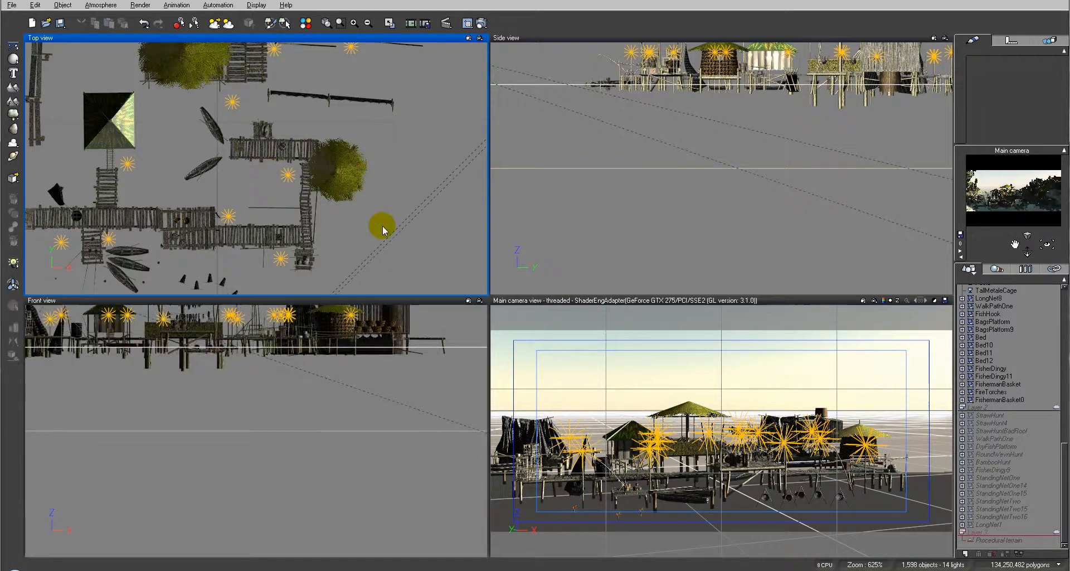
pyautogui.scroll(-5, 380, 227)
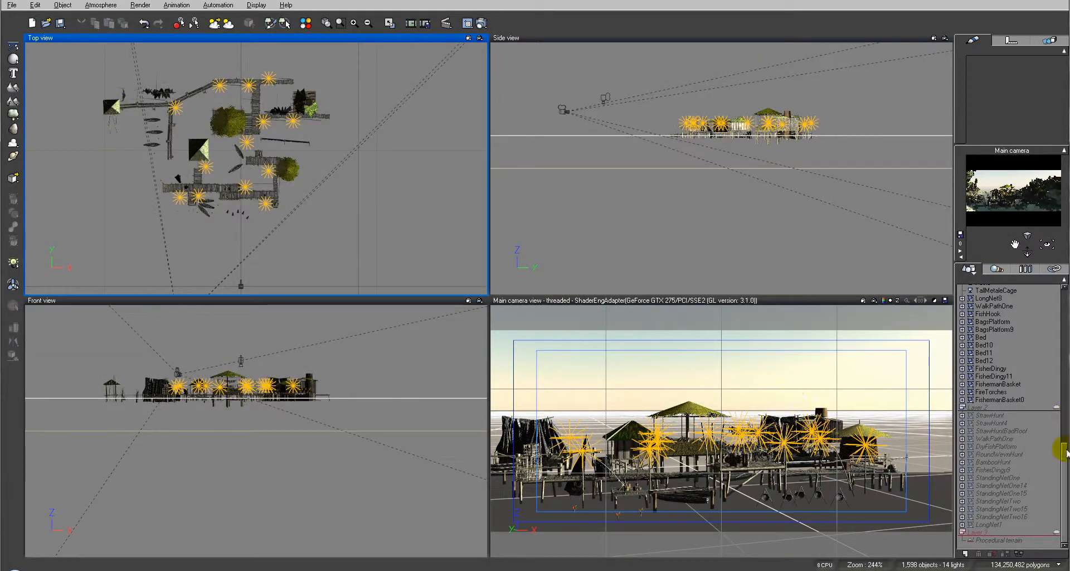
pyautogui.click(1056, 408)
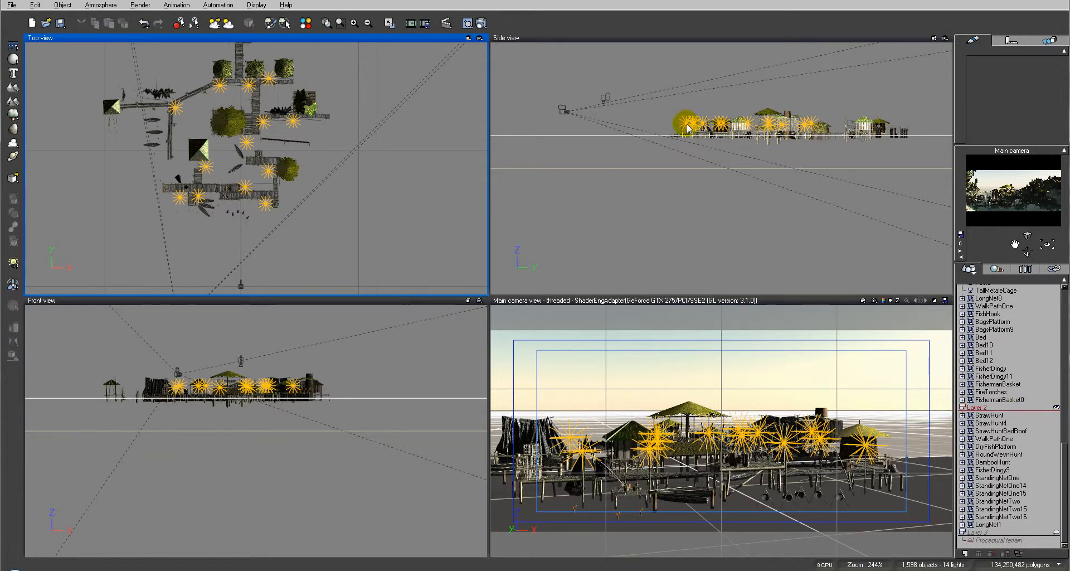
pyautogui.moveTo(395, 129); pyautogui.dragTo(412, 178, button='right')
pyautogui.rightClick(412, 178)
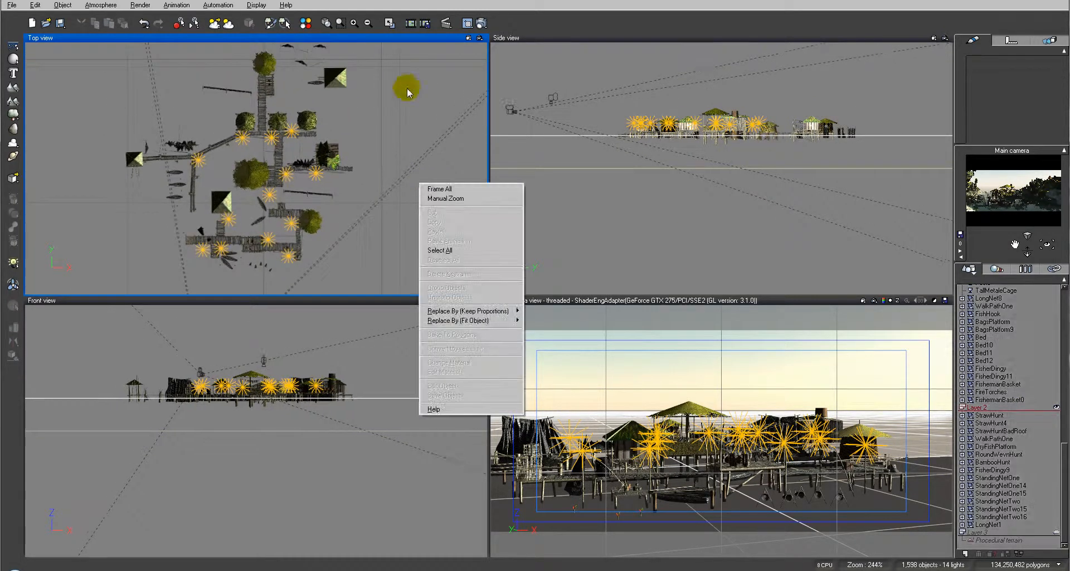
pyautogui.click(362, 233)
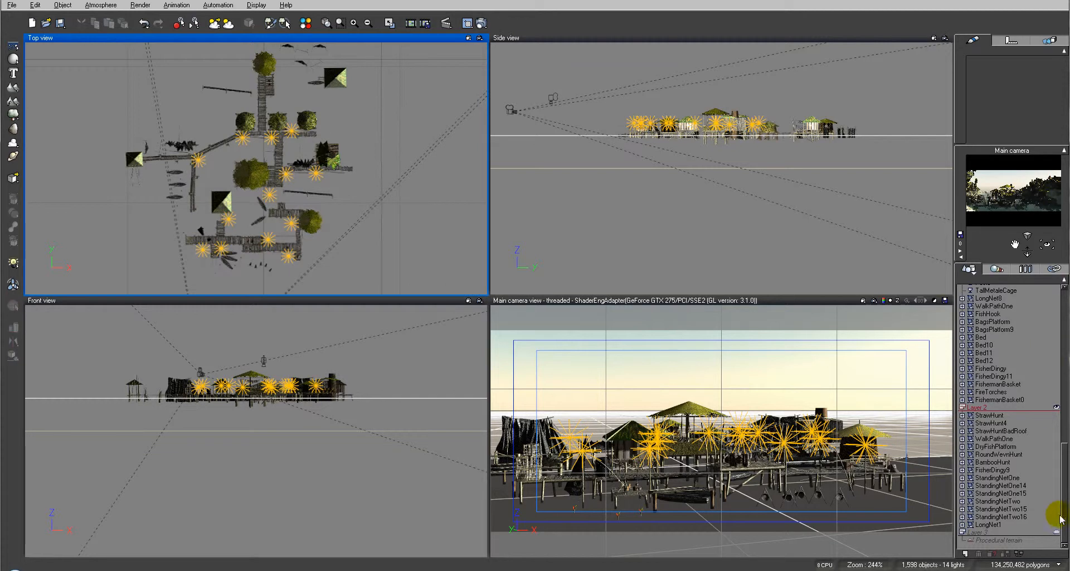
pyautogui.click(1057, 532)
pyautogui.click(1056, 531)
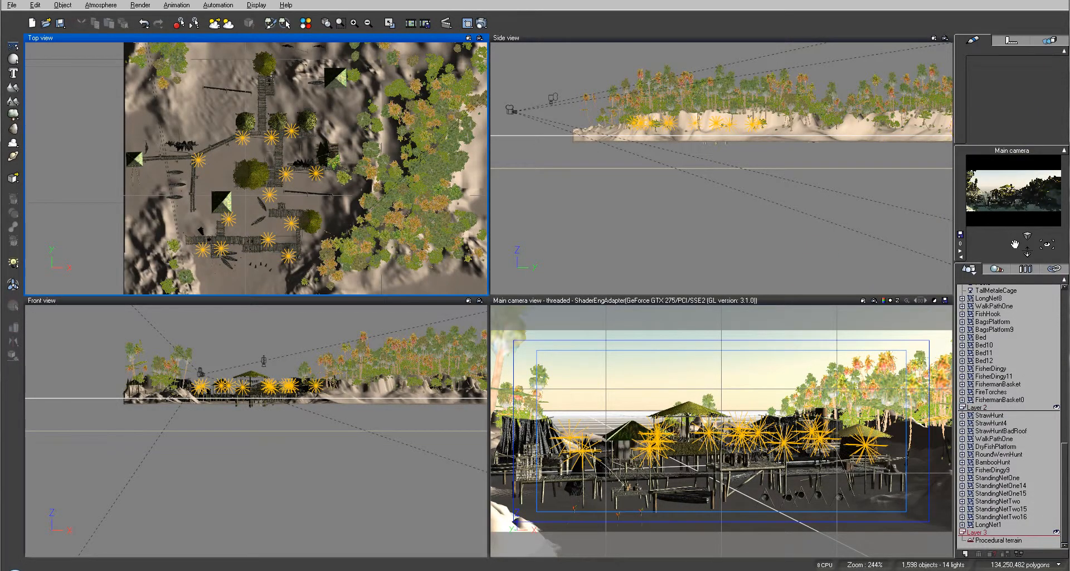
# Load the RiverVillage.atm atmosphere file from disk into the scene
pyautogui.click(101, 5)
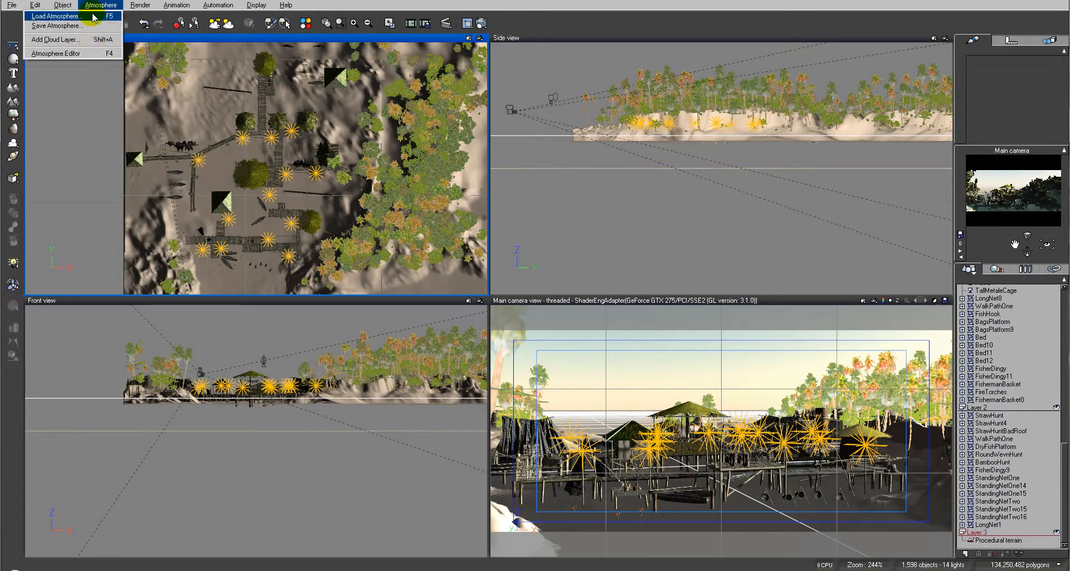
pyautogui.click(93, 16)
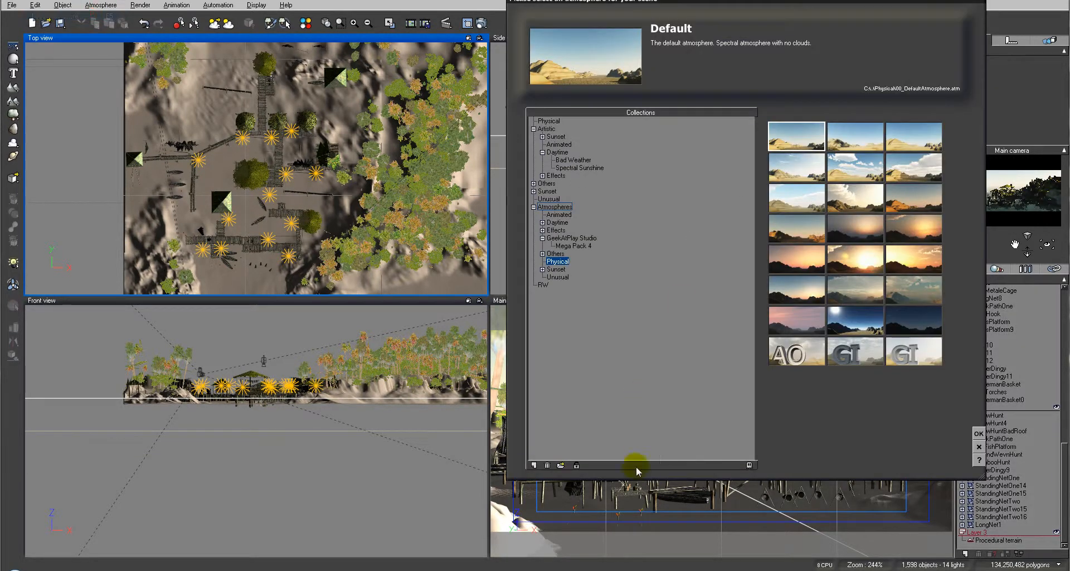
pyautogui.click(561, 465)
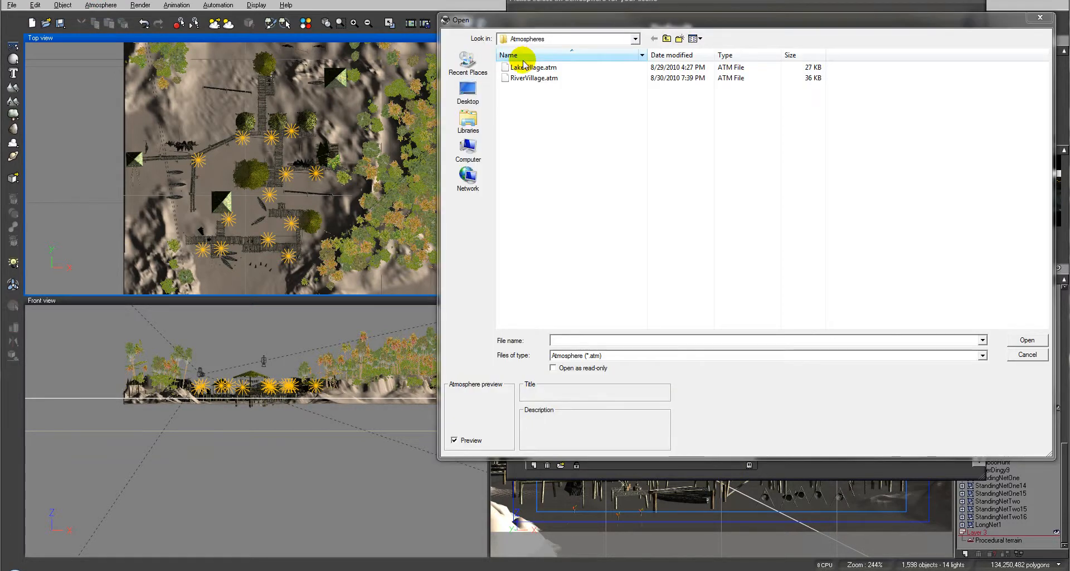
pyautogui.click(531, 78)
pyautogui.click(535, 68)
pyautogui.click(535, 78)
pyautogui.click(1024, 339)
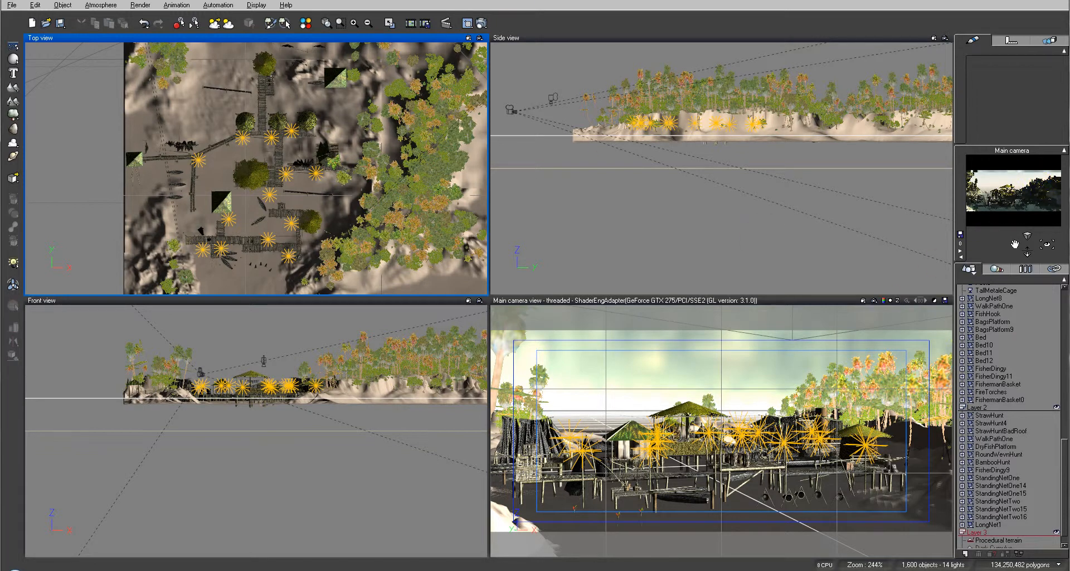
# Render the main camera view to screen at 800x349, accept the post-render options and close the finished render
pyautogui.click(481, 24)
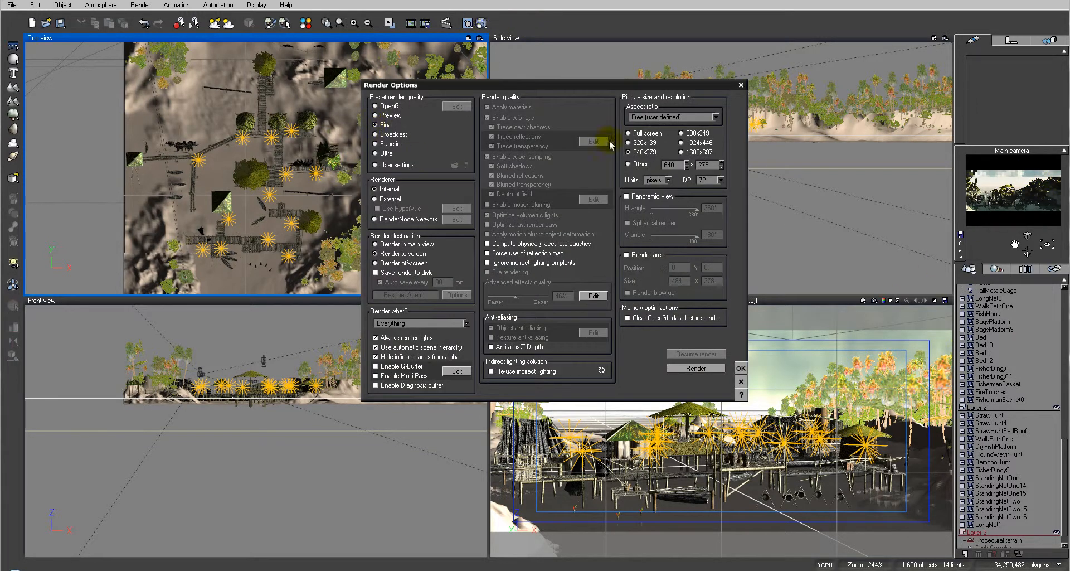
pyautogui.click(682, 132)
pyautogui.click(698, 368)
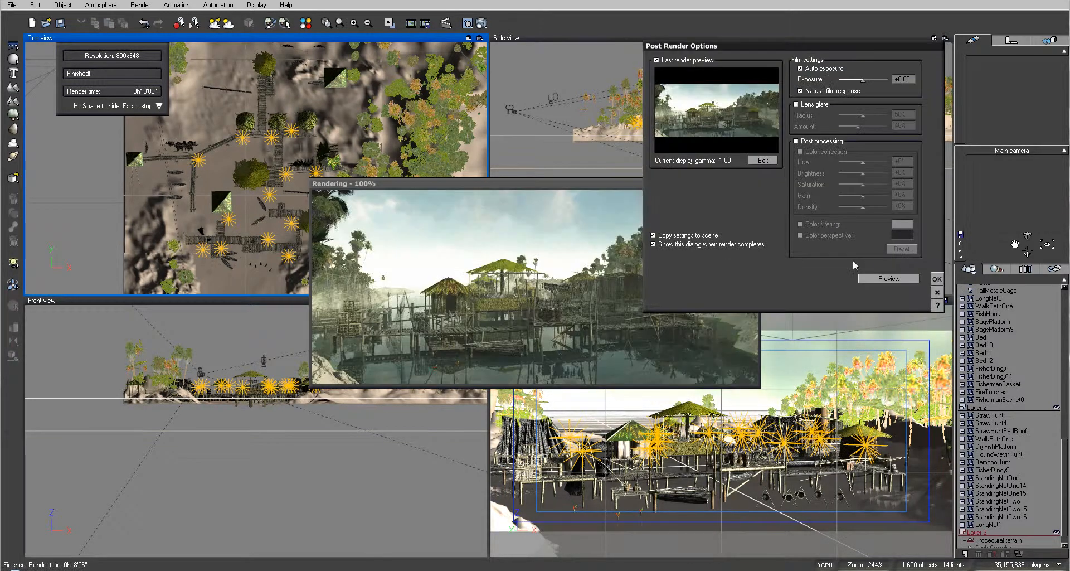
pyautogui.click(938, 278)
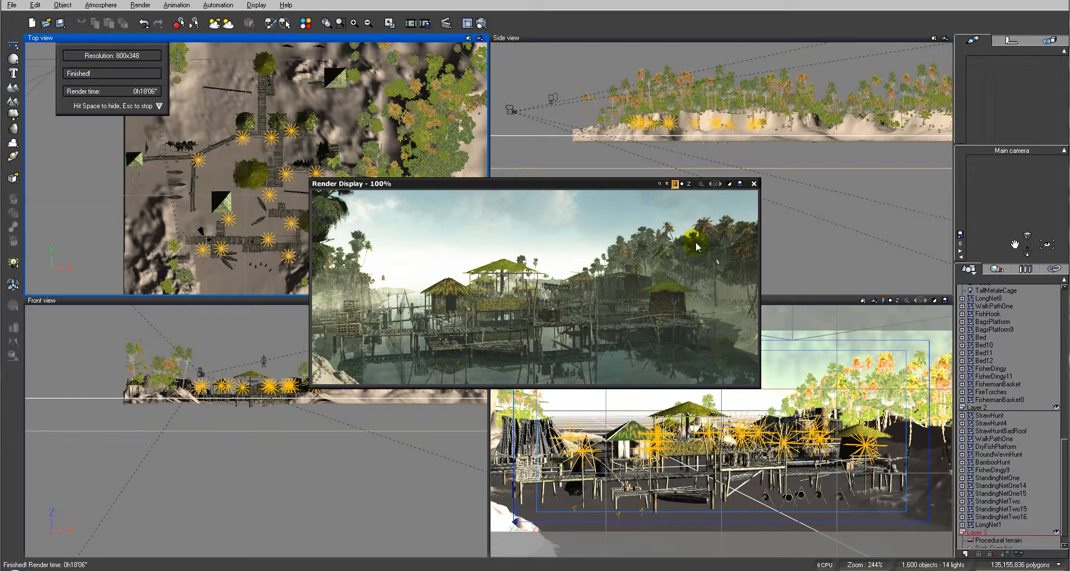
pyautogui.click(754, 184)
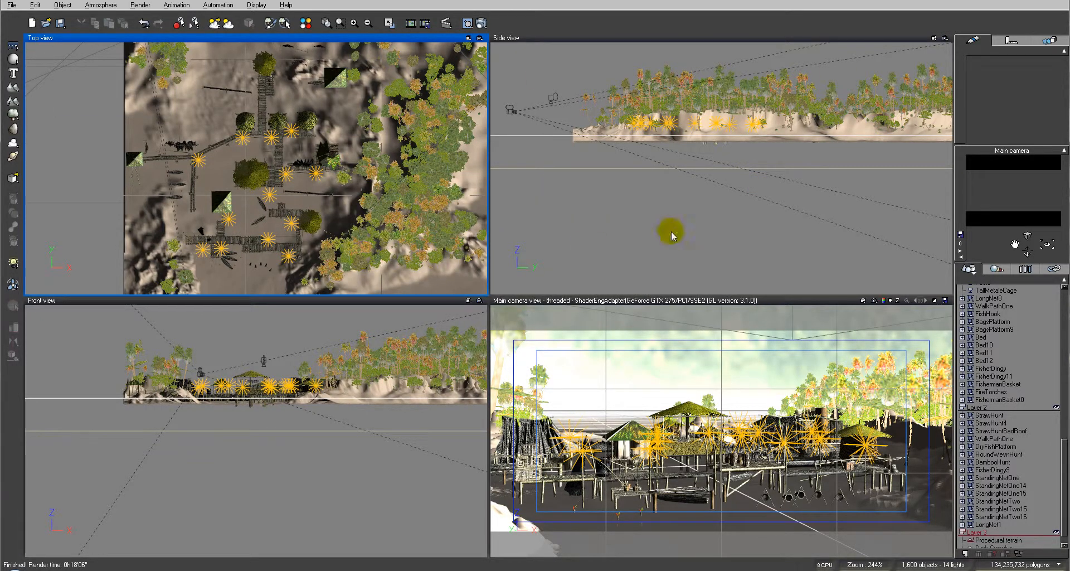
# Examine the Post object's layered wood material, including the moss layer's color function and its 2 Color Variation node
pyautogui.scroll(7, 1065, 450)
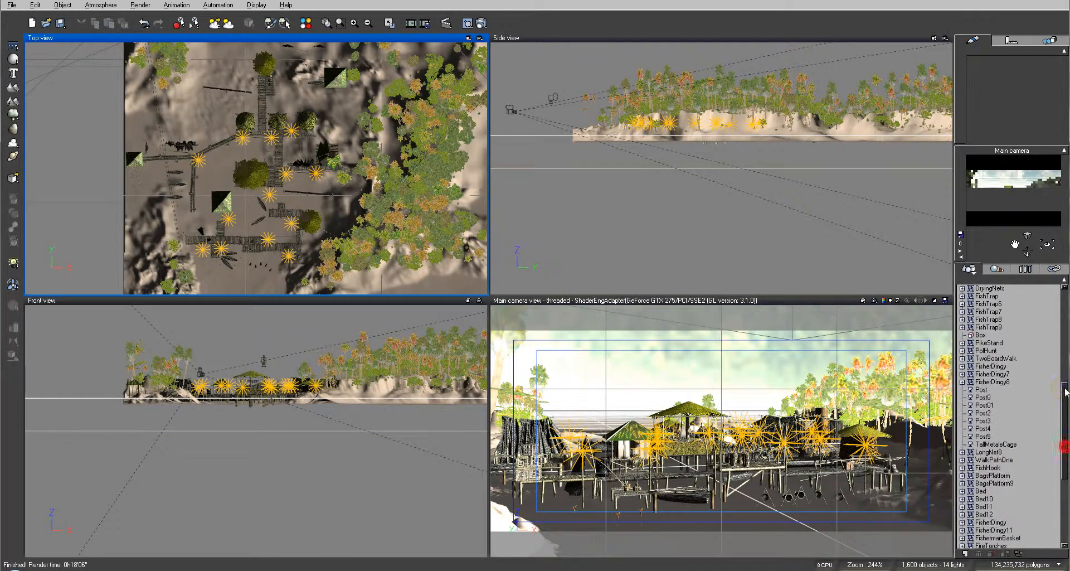
pyautogui.click(980, 391)
pyautogui.doubleClick(1000, 95)
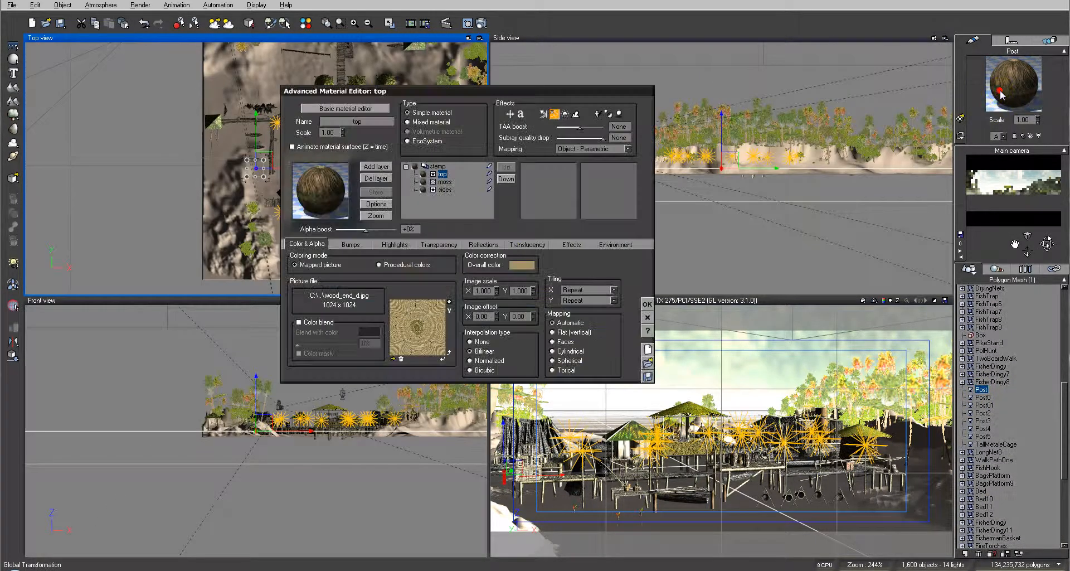
pyautogui.moveTo(472, 93); pyautogui.dragTo(534, 92)
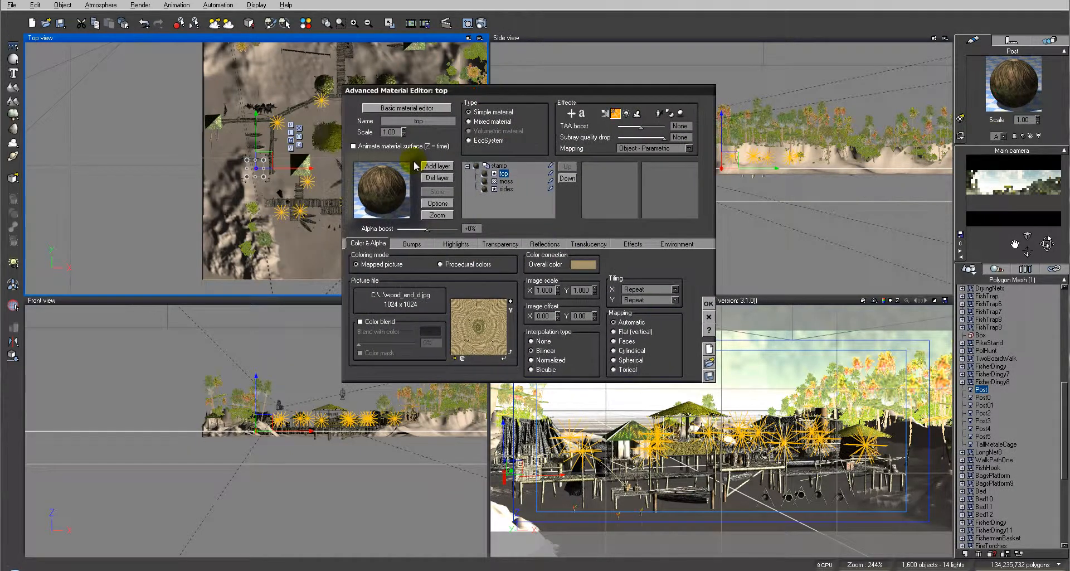
pyautogui.click(506, 182)
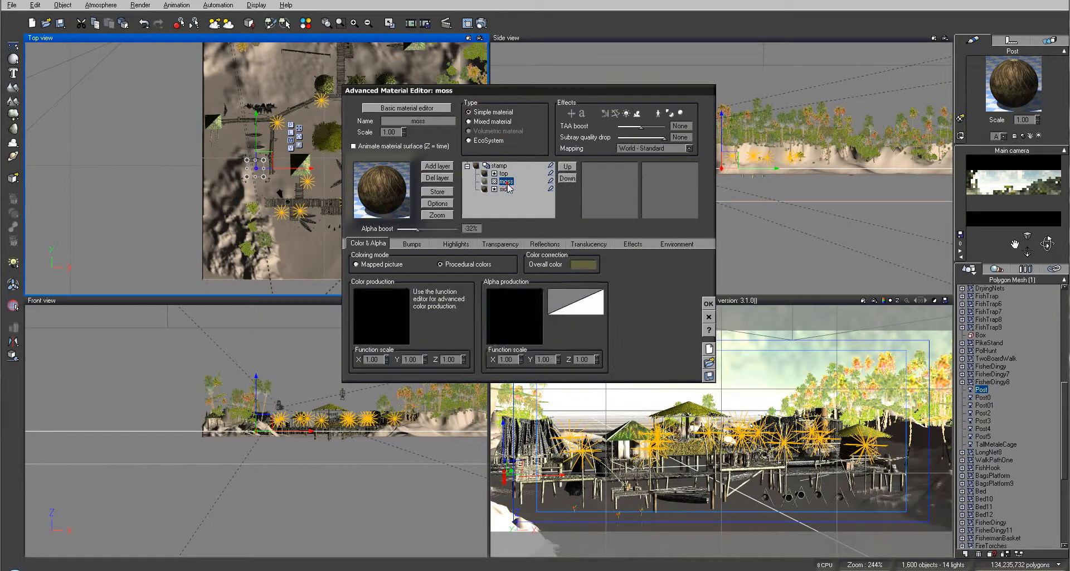
pyautogui.rightClick(372, 300)
pyautogui.click(402, 312)
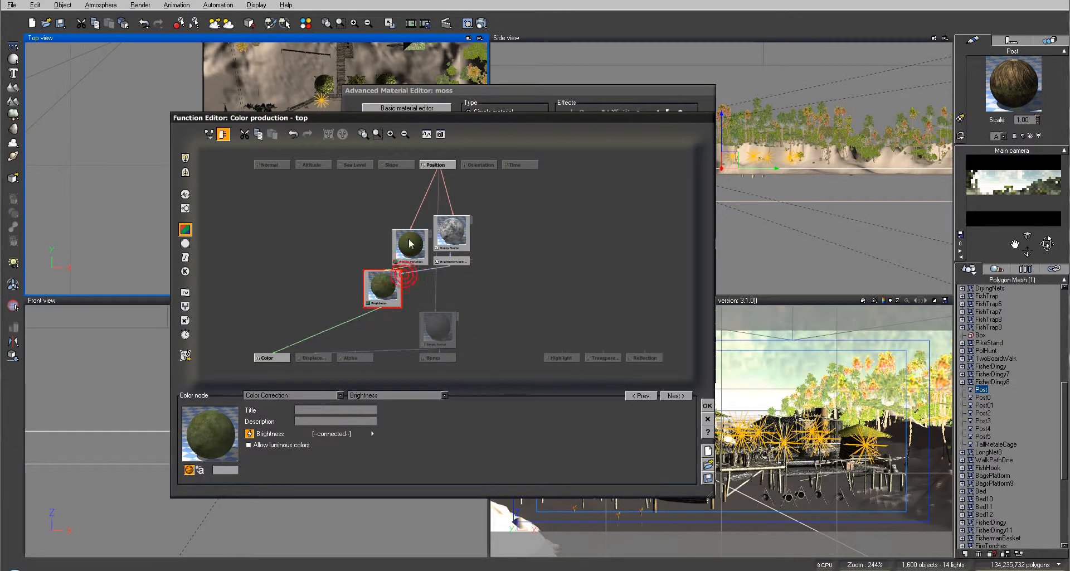
pyautogui.click(410, 246)
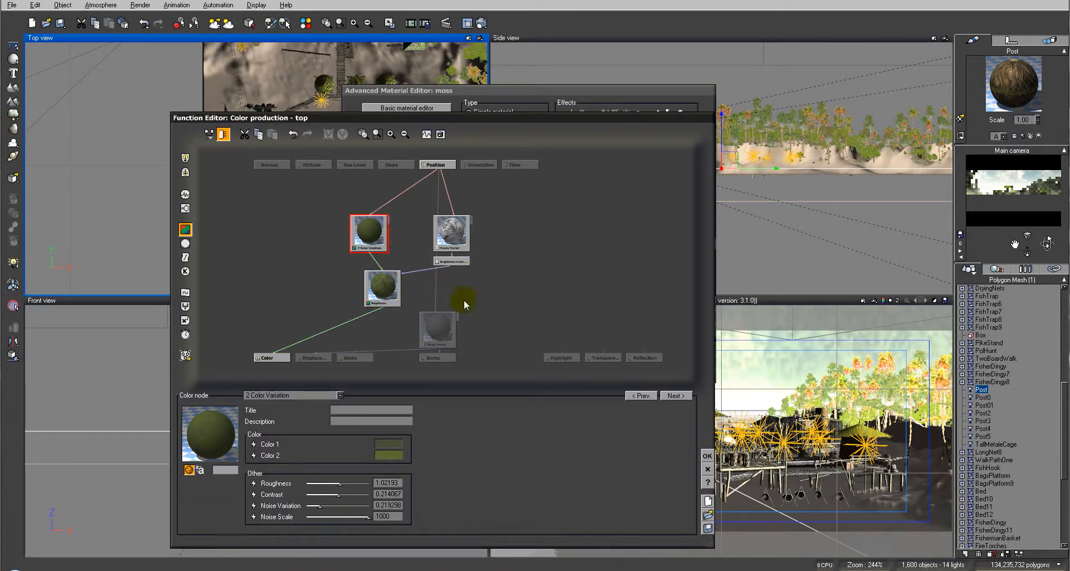
pyautogui.click(707, 469)
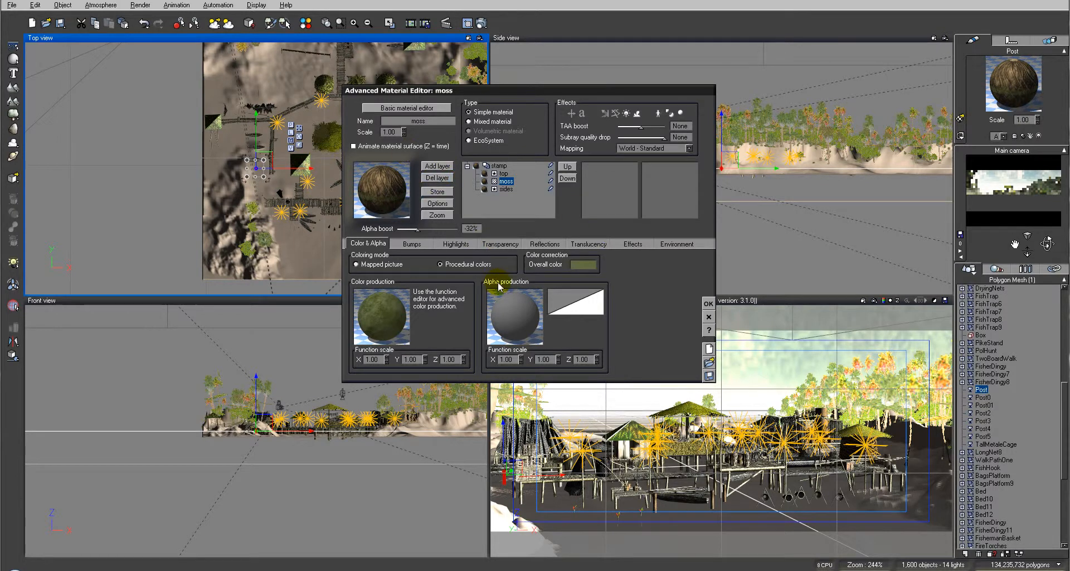
pyautogui.click(709, 304)
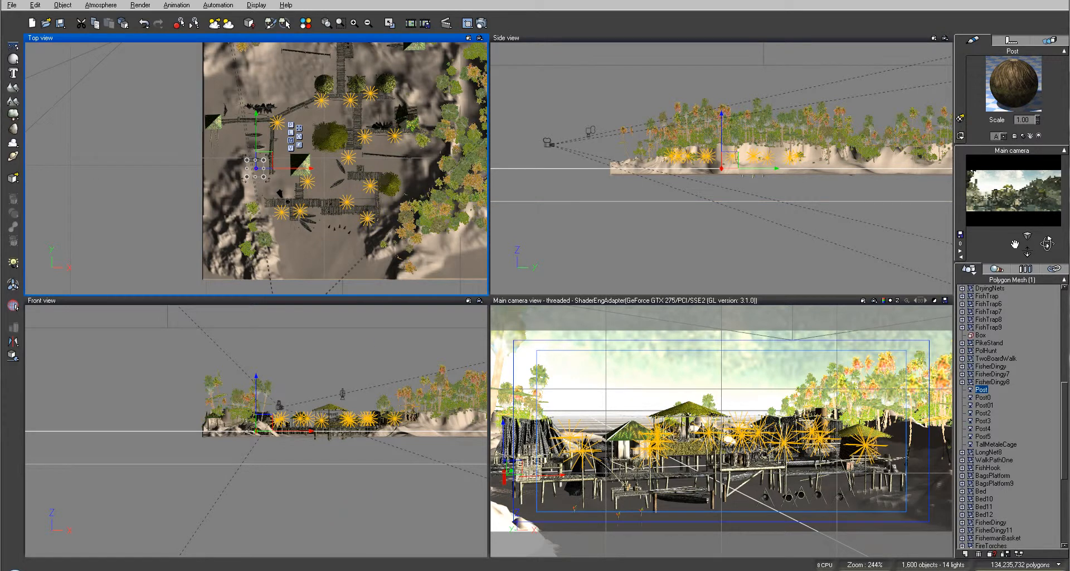
# Switch to Windows Photo Viewer, look through the village example renders from items9.jpg back to items1.jpg, and close the viewer
pyautogui.moveTo(306, 566)
pyautogui.click(352, 529)
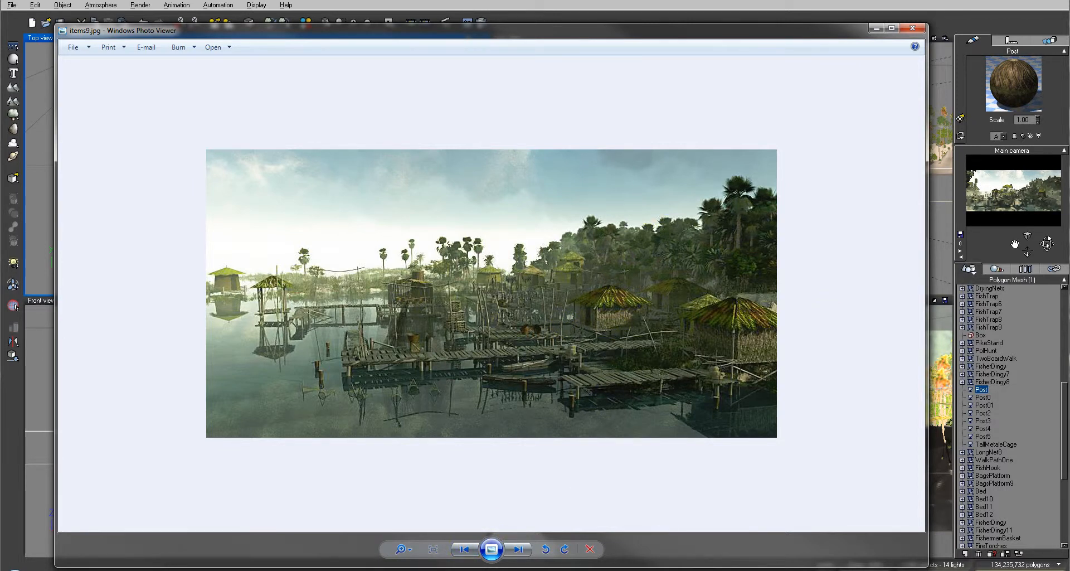
pyautogui.click(472, 550)
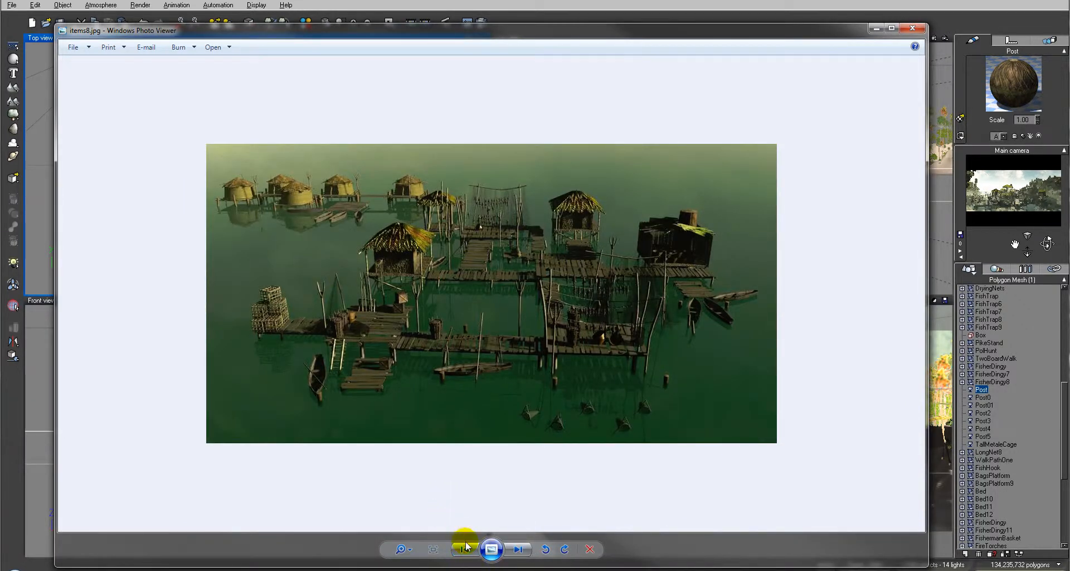
pyautogui.click(466, 549)
pyautogui.click(466, 550)
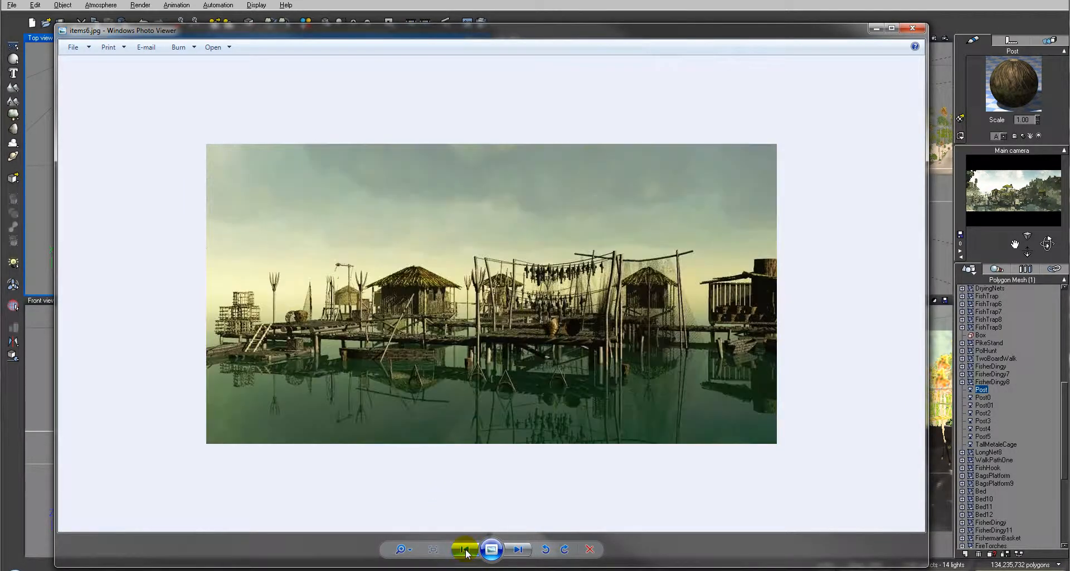
pyautogui.click(466, 550)
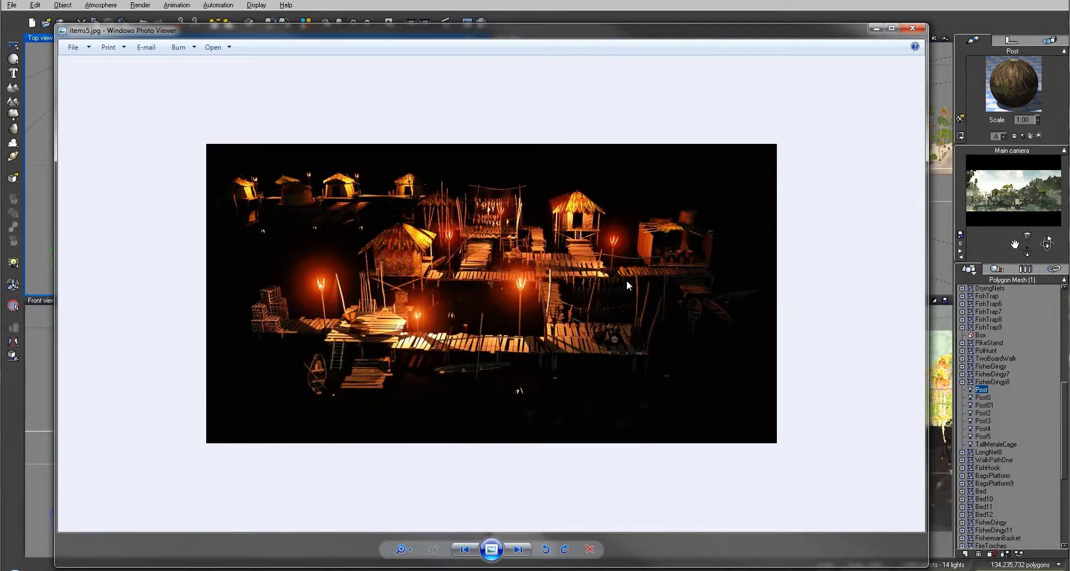
pyautogui.click(467, 550)
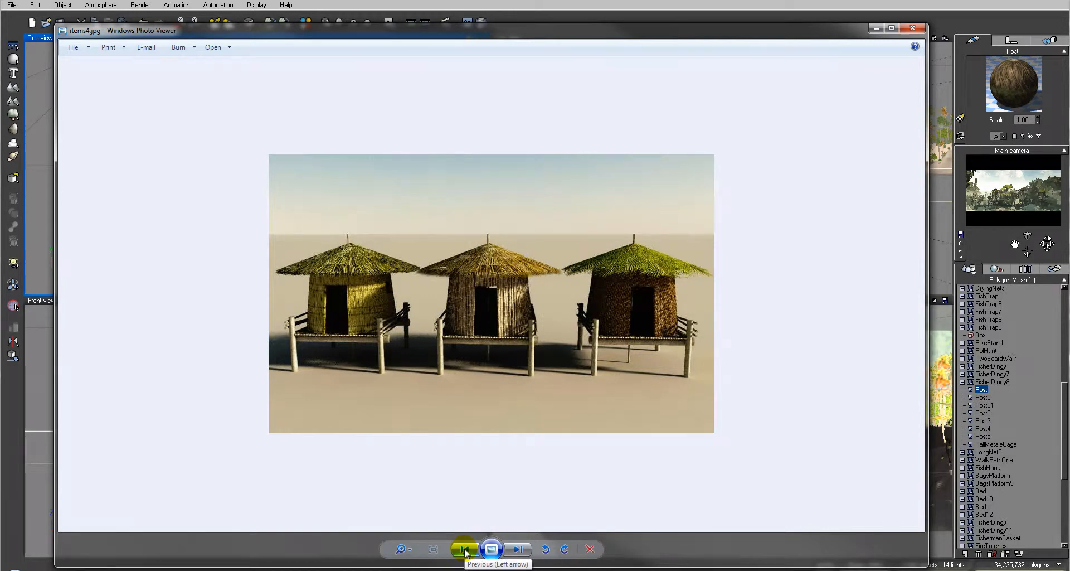
pyautogui.click(468, 550)
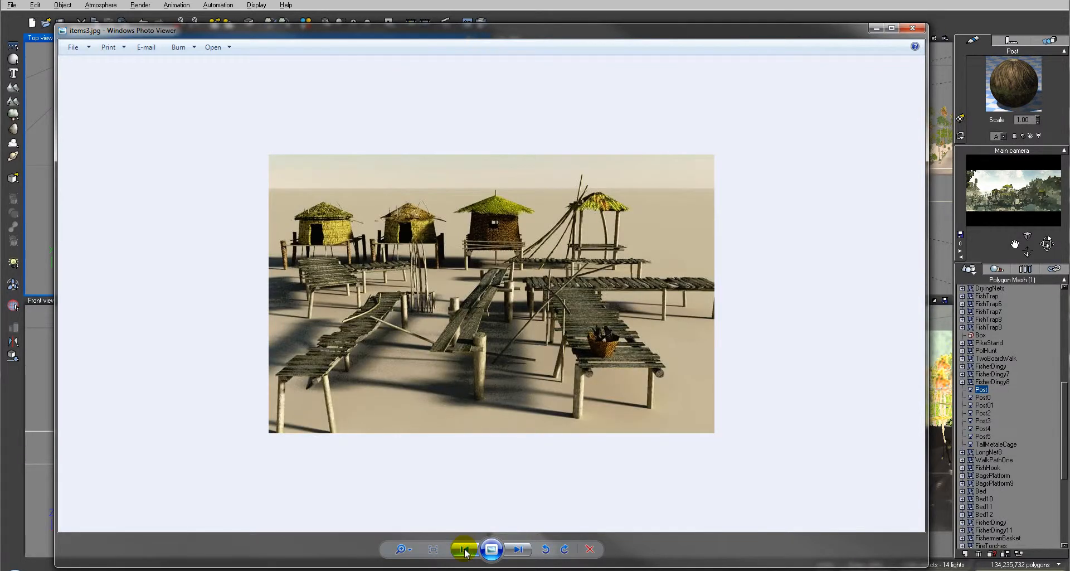
pyautogui.click(467, 551)
pyautogui.click(465, 549)
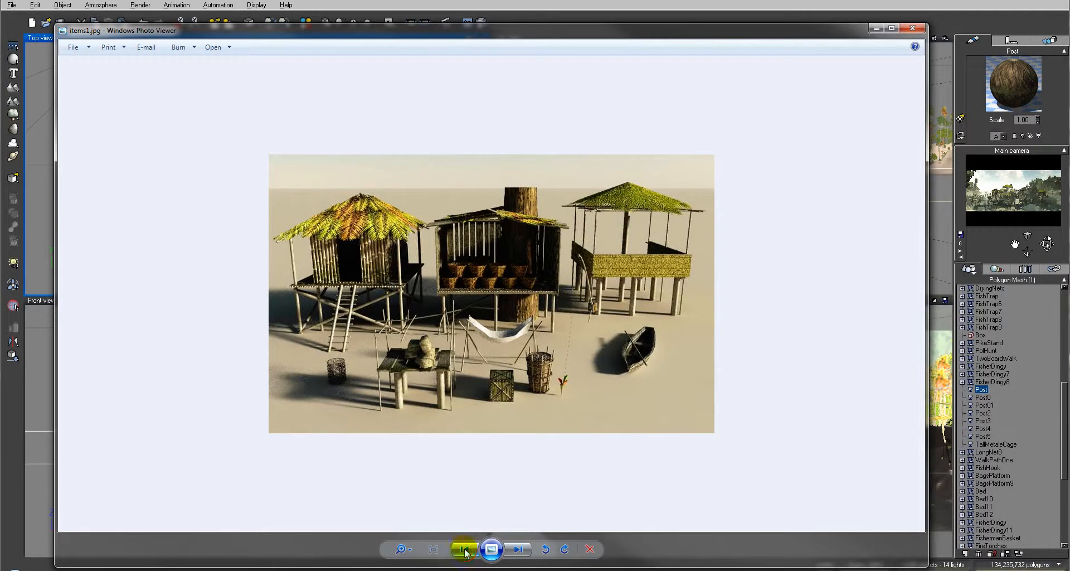
pyautogui.click(913, 28)
# Display RiverVillage_md.jpg in Windows Photo Viewer and make its window slightly smaller
pyautogui.click(290, 548)
pyautogui.click(316, 548)
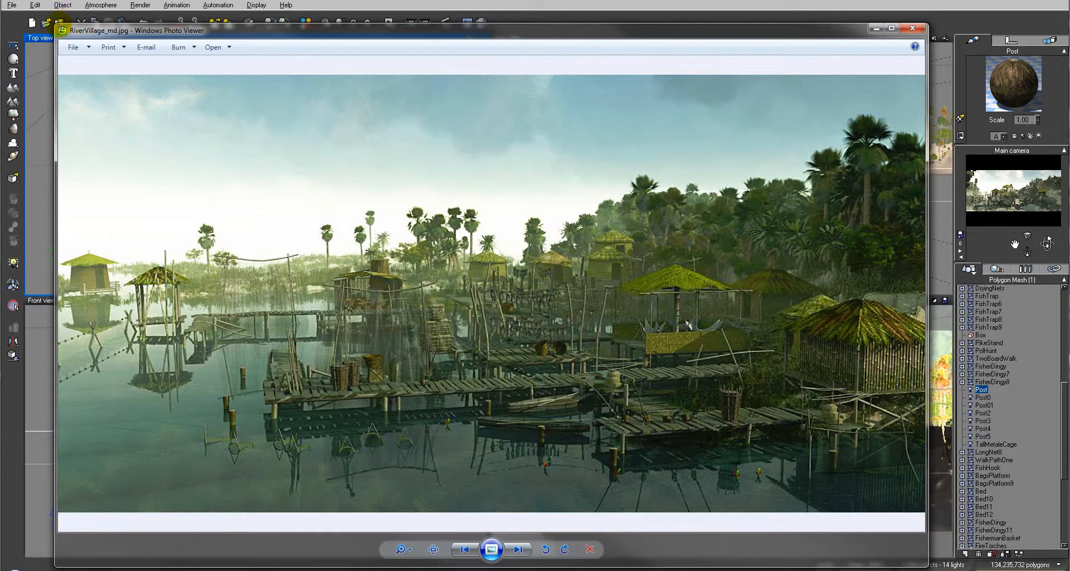
pyautogui.moveTo(60, 24); pyautogui.dragTo(105, 103)
pyautogui.moveTo(226, 104); pyautogui.dragTo(229, 40)
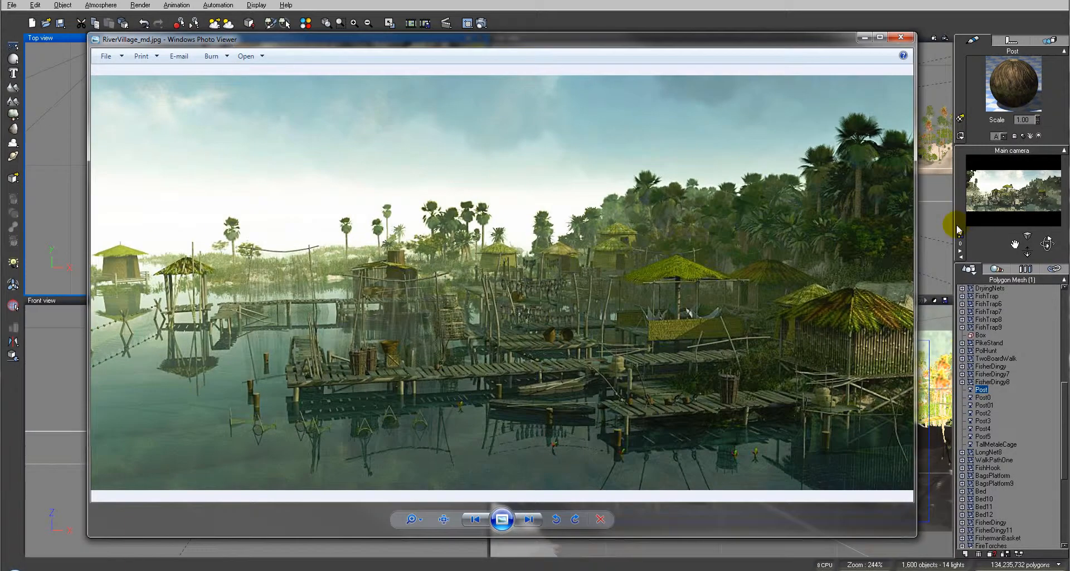